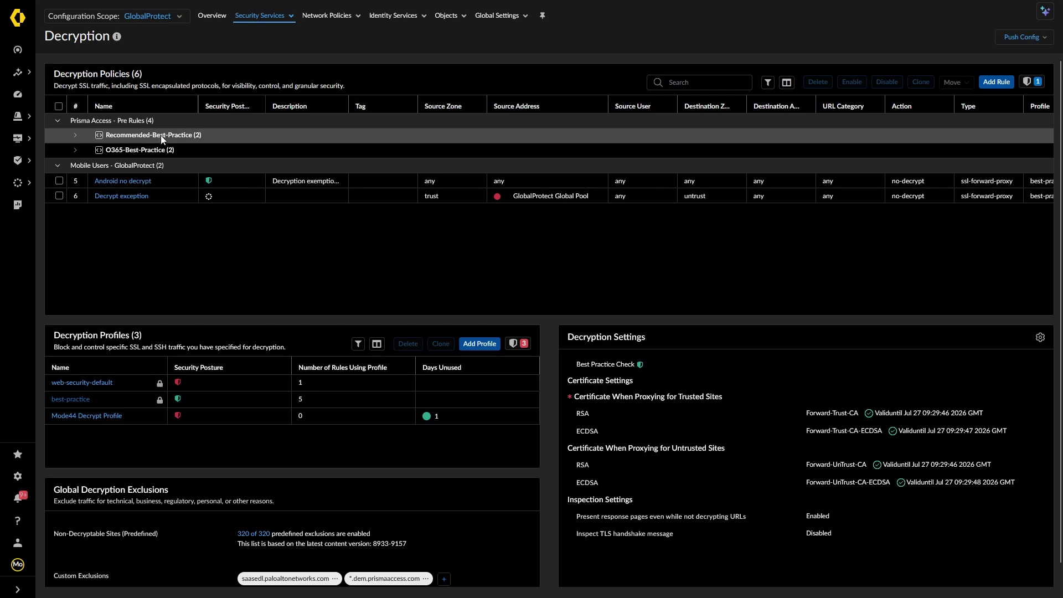
Check the available configuration scopes and examine the decryption rules in the Recommended-Best-Practice group.
click(180, 21)
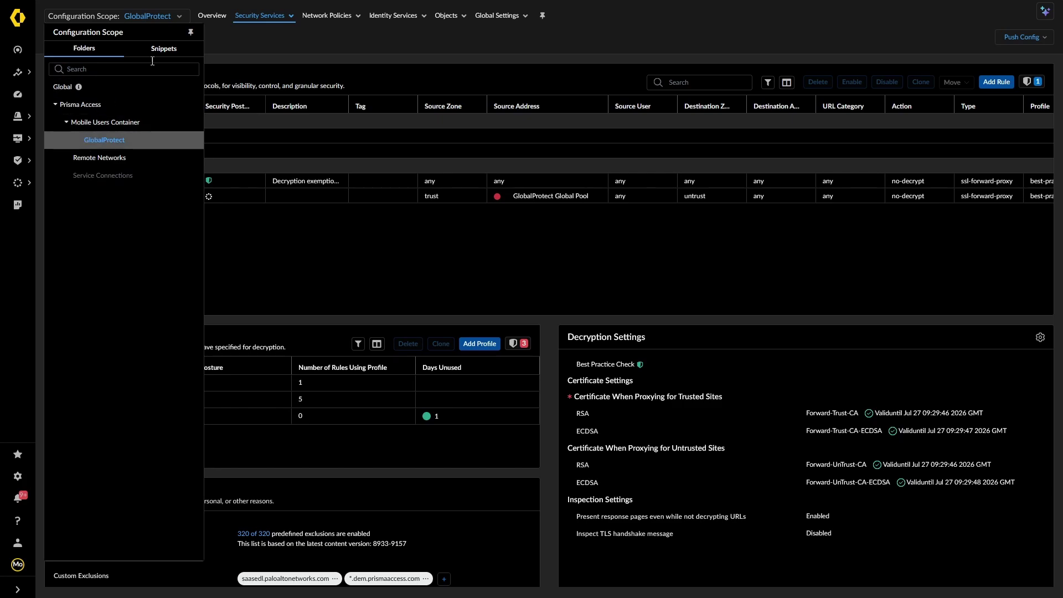
click(227, 51)
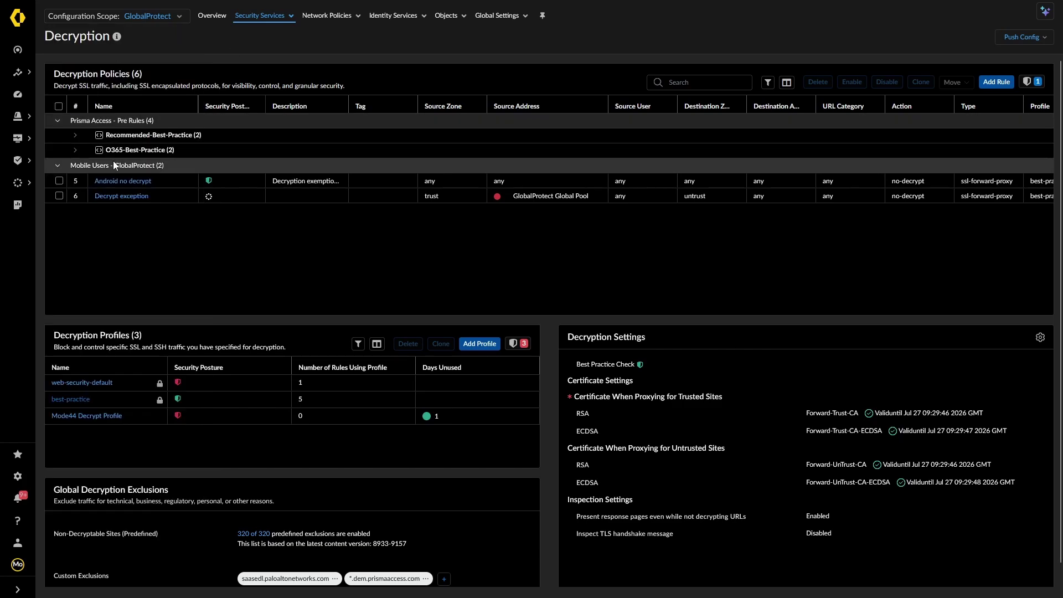
click(88, 136)
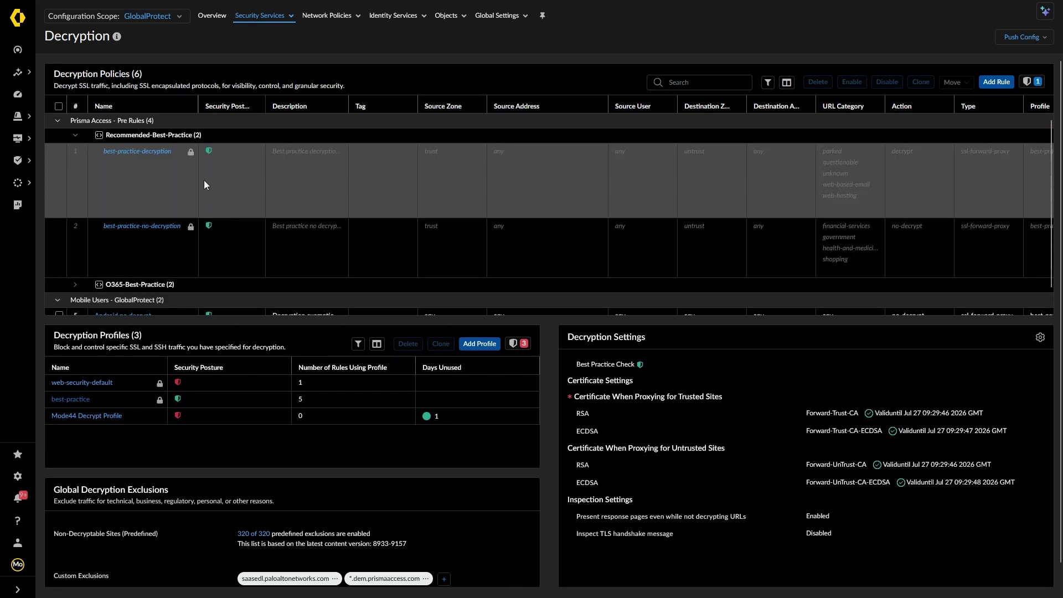
scroll(204, 184, down, 1)
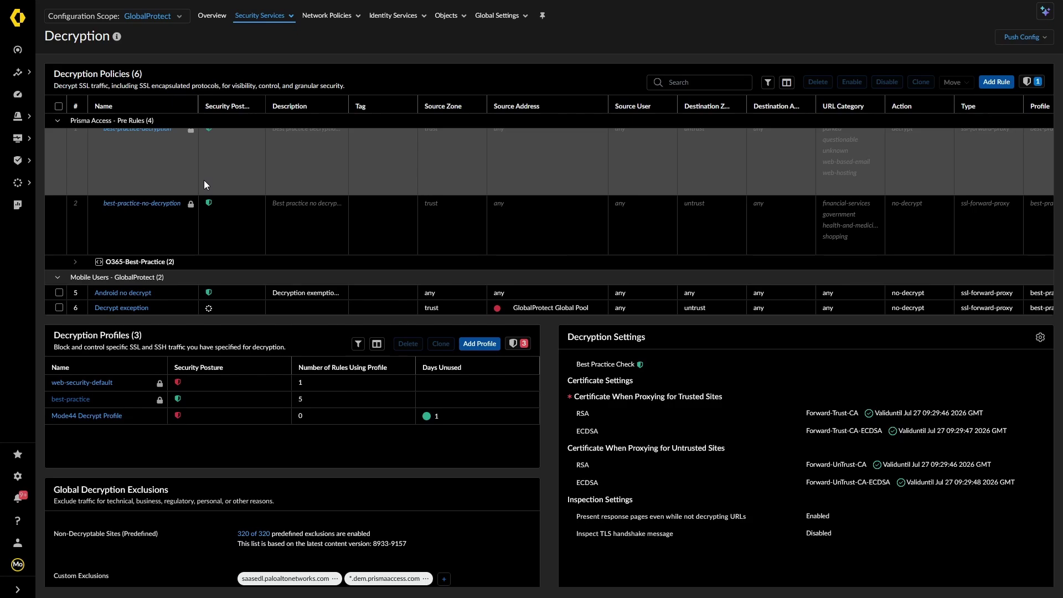
scroll(223, 188, up, 1)
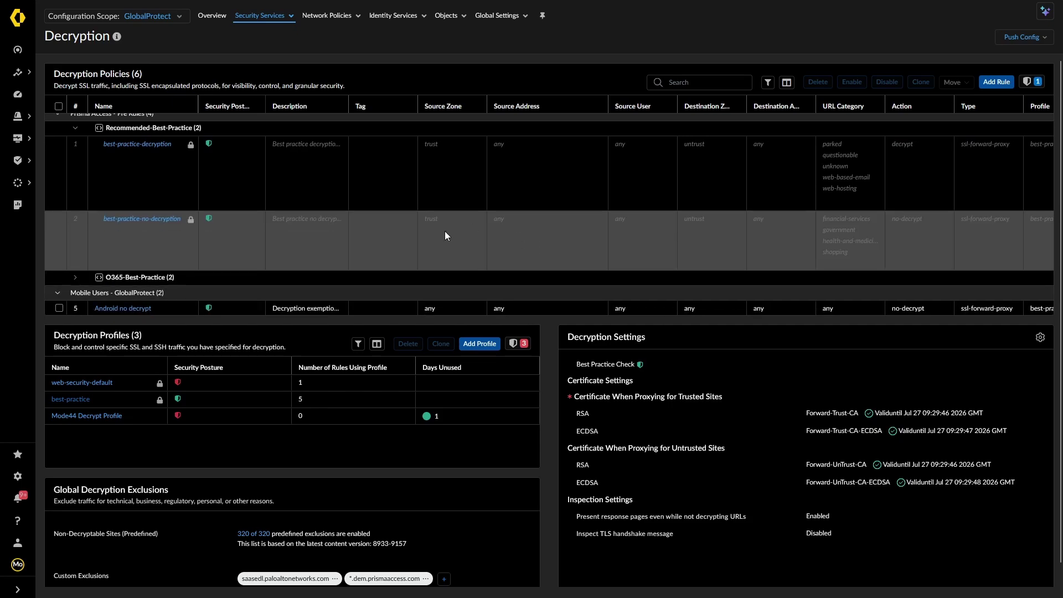
scroll(444, 231, down, 2)
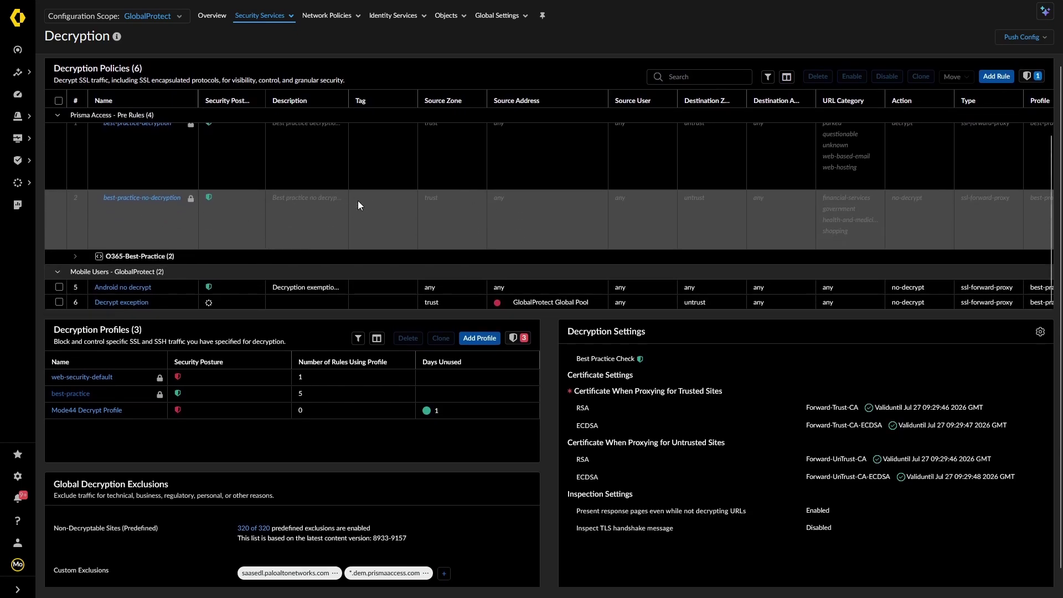
scroll(441, 178, up, 2)
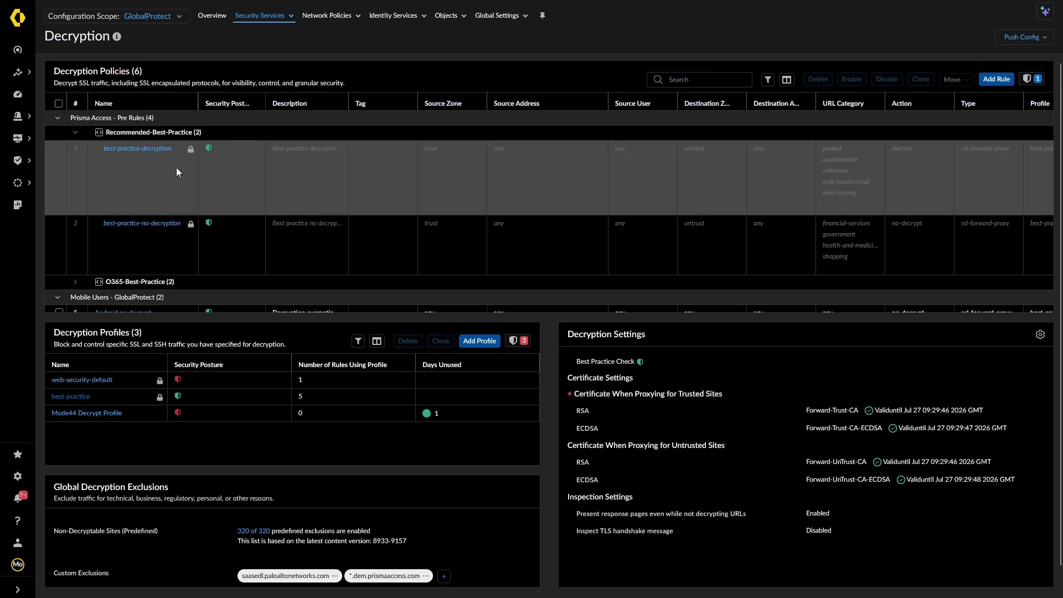
scroll(177, 165, down, 3)
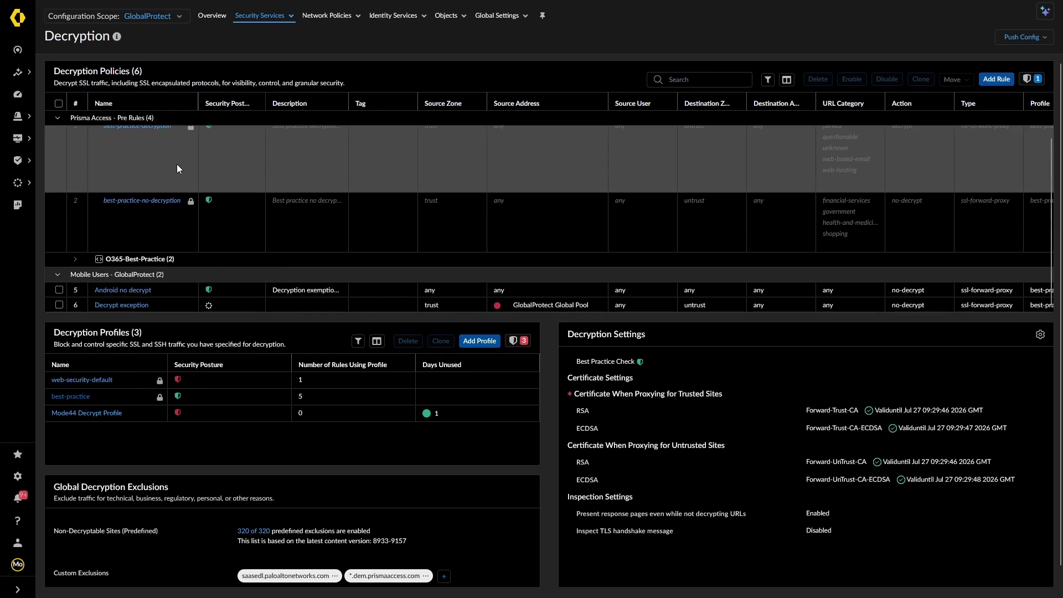
click(57, 103)
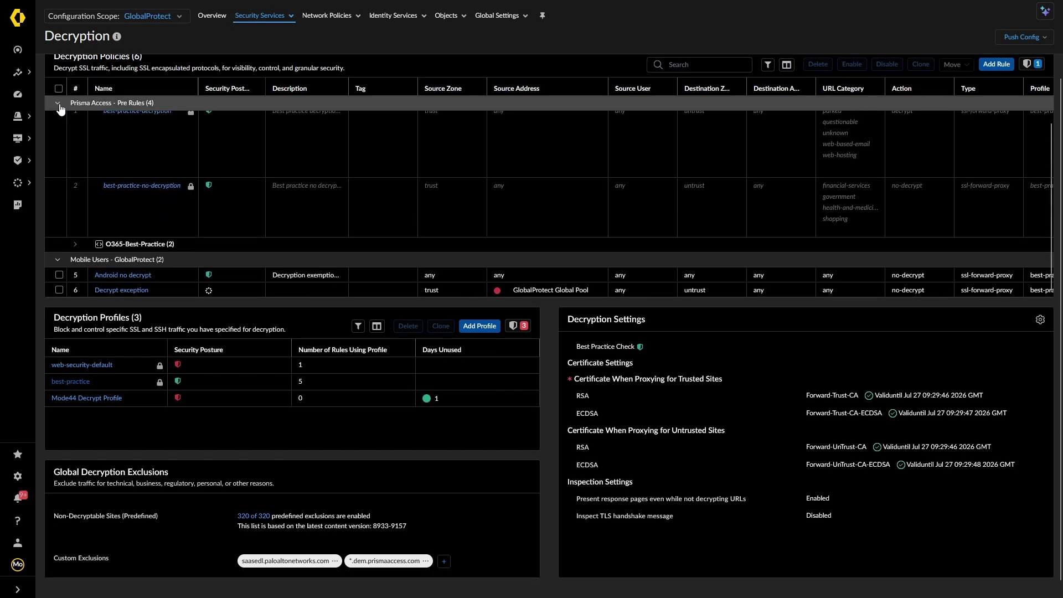
click(996, 64)
click(271, 85)
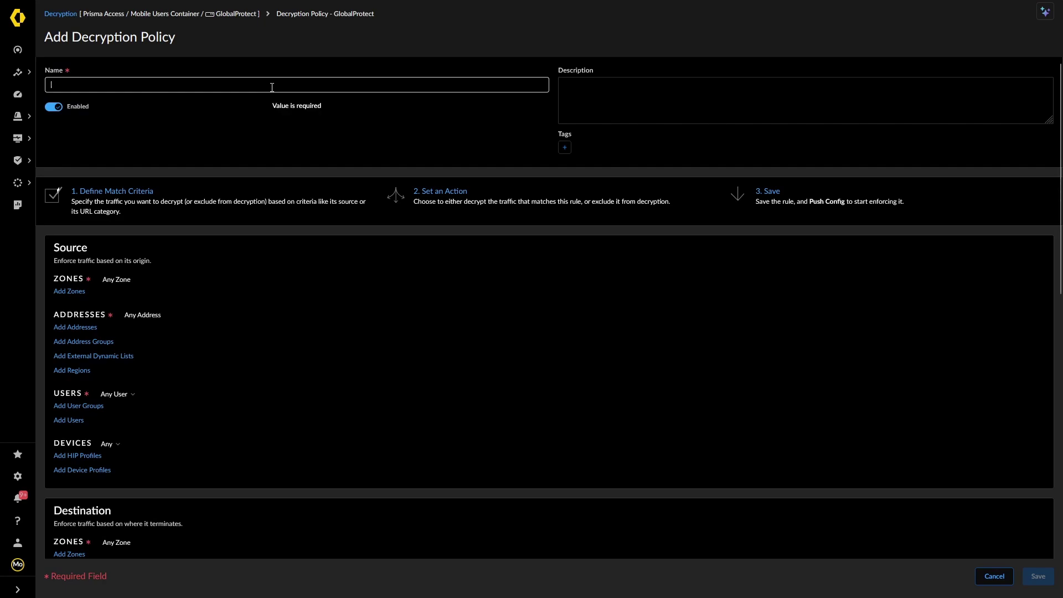
text(Dec)
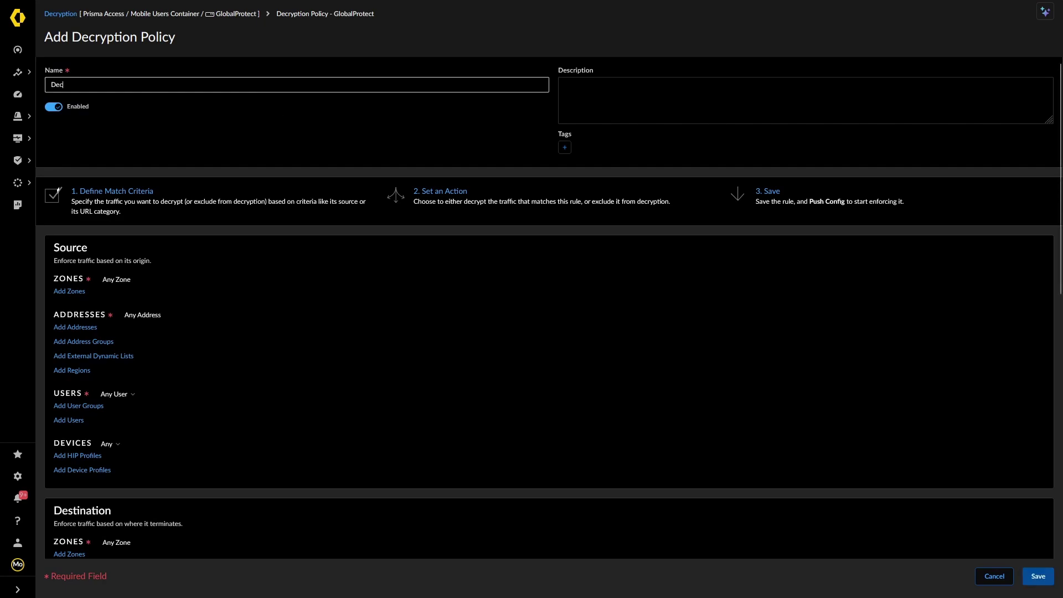
key(BackSpace)
key(BackSpace)
key(BackSpace)
key(BackSpace)
click(1022, 566)
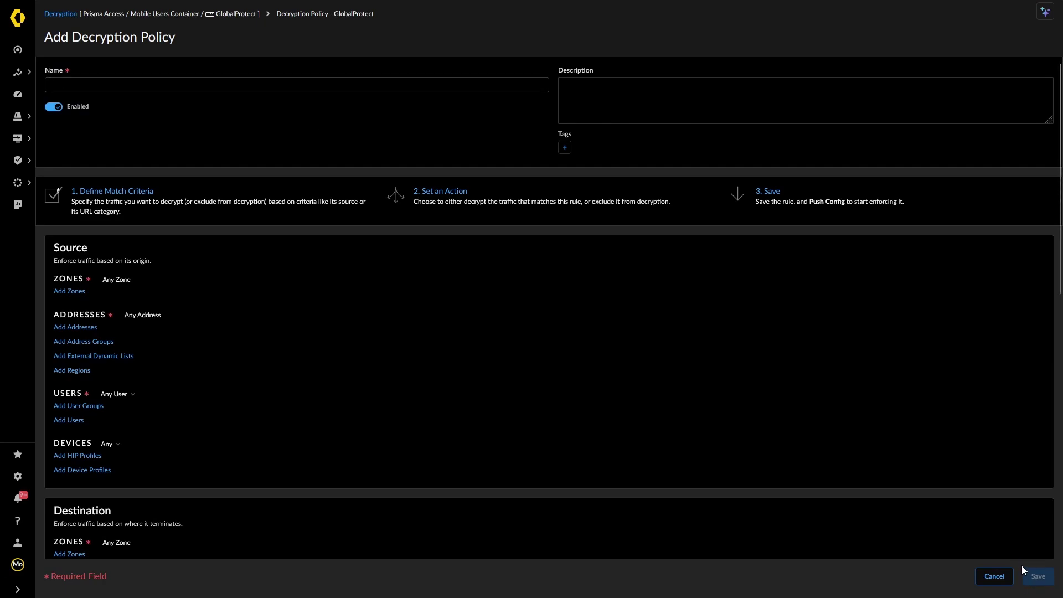
click(992, 577)
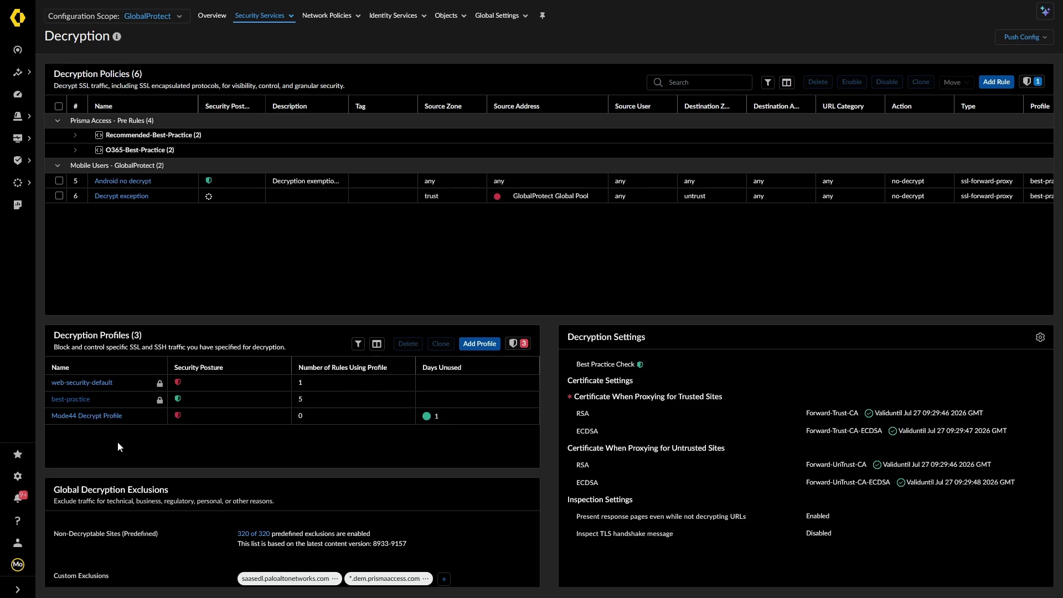
Start a new decryption profile and name it "Mode44 No-Decrypt".
click(481, 346)
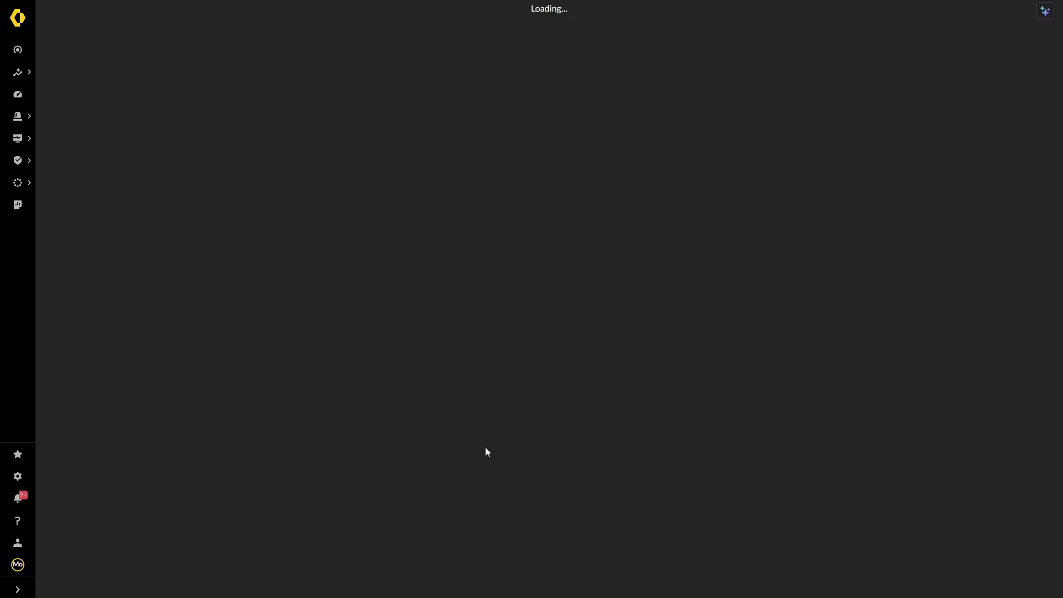
click(248, 101)
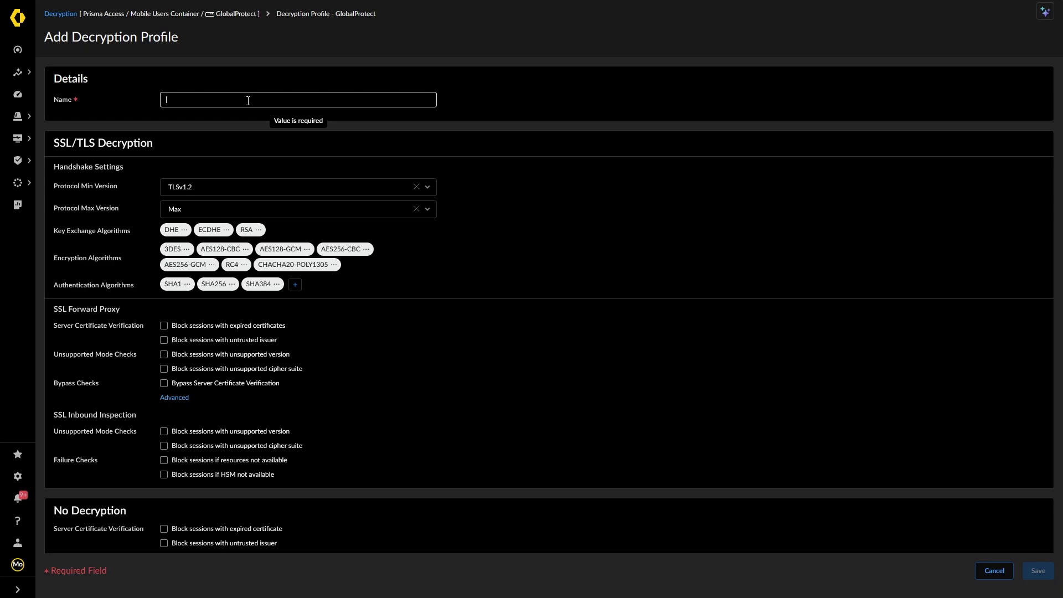
text(Mobil)
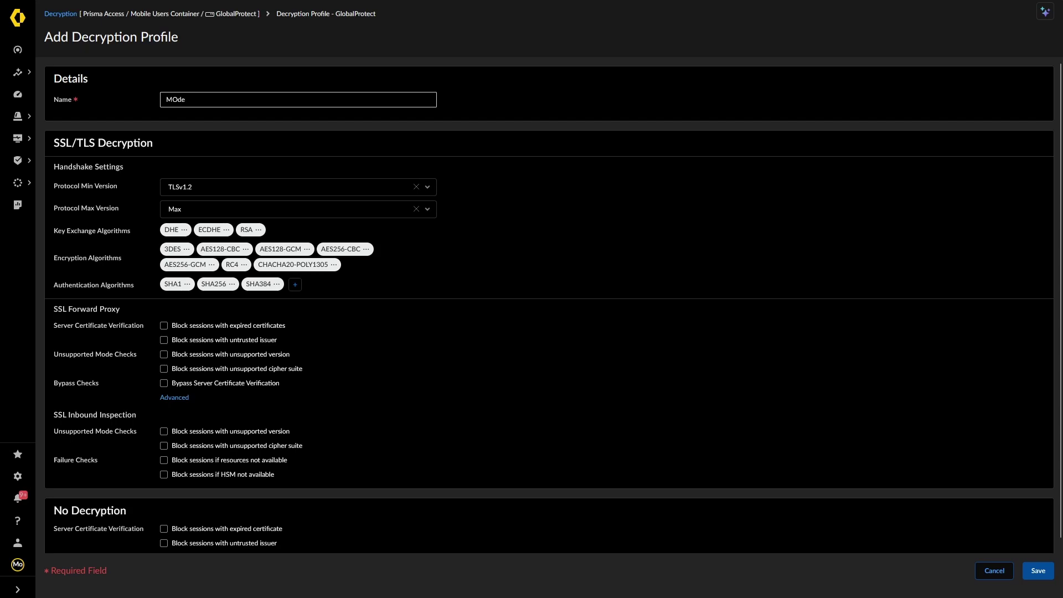
key(BackSpace)
key(BackSpace)
key(BackSpace)
key(BackSpace)
text(ode44)
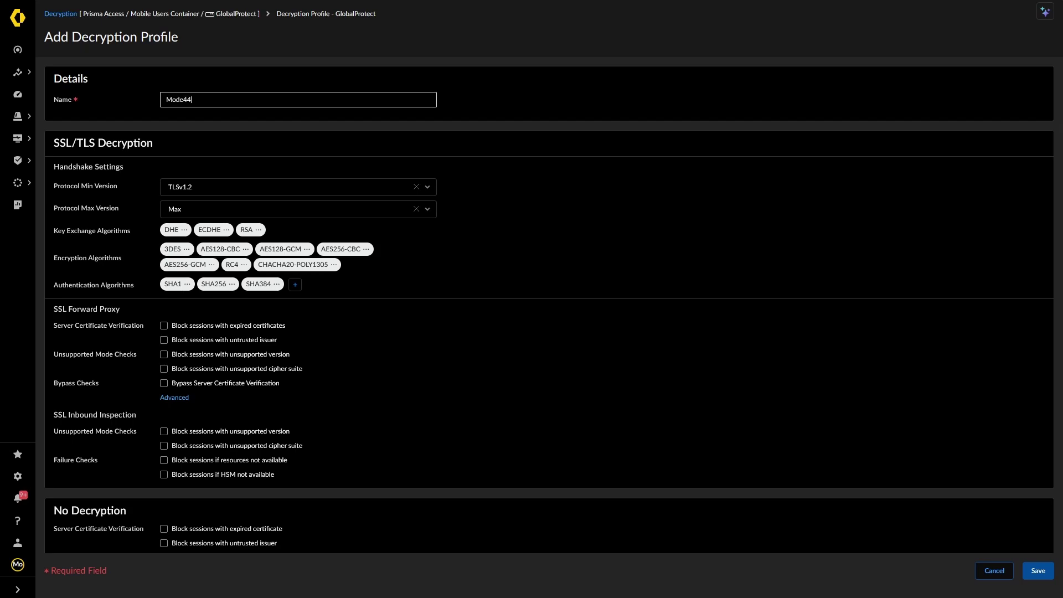
text( No-Decrypt)
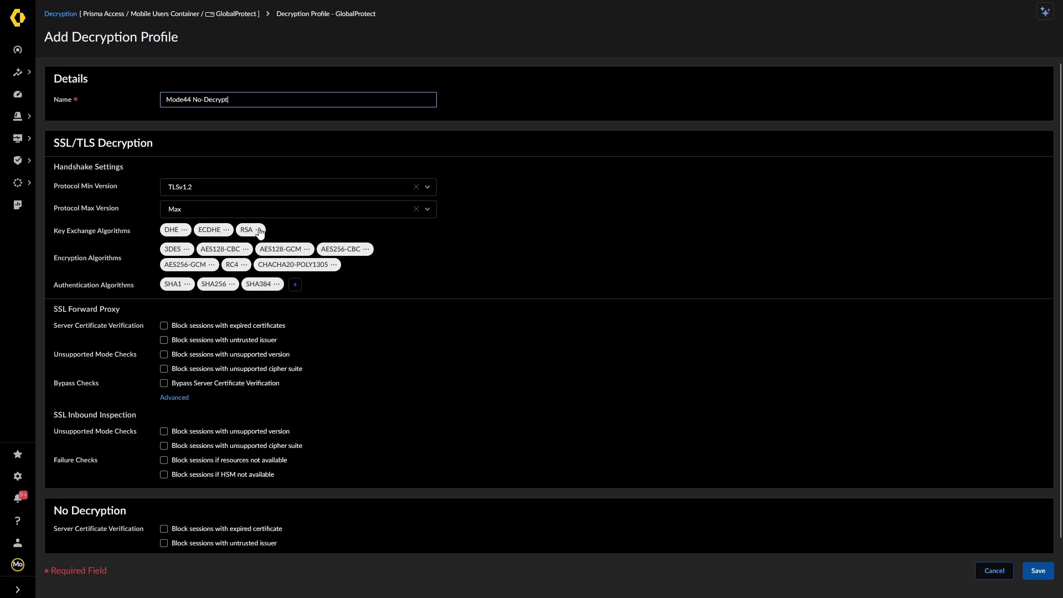
Remove the 3DES and RC4 encryption algorithms and the SHA1 authentication algorithm from the profile's handshake settings.
click(187, 249)
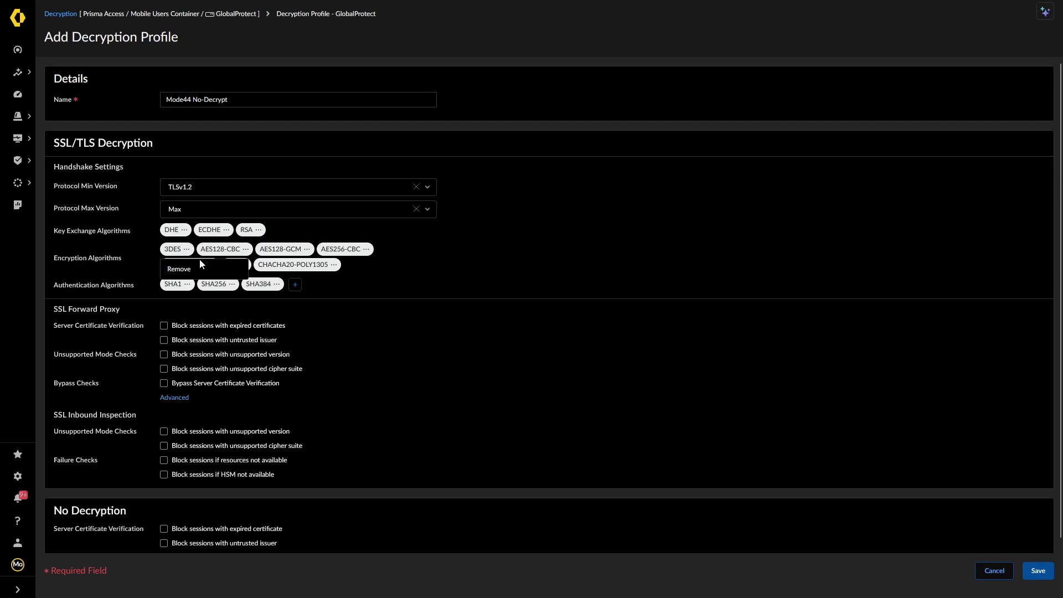
click(200, 269)
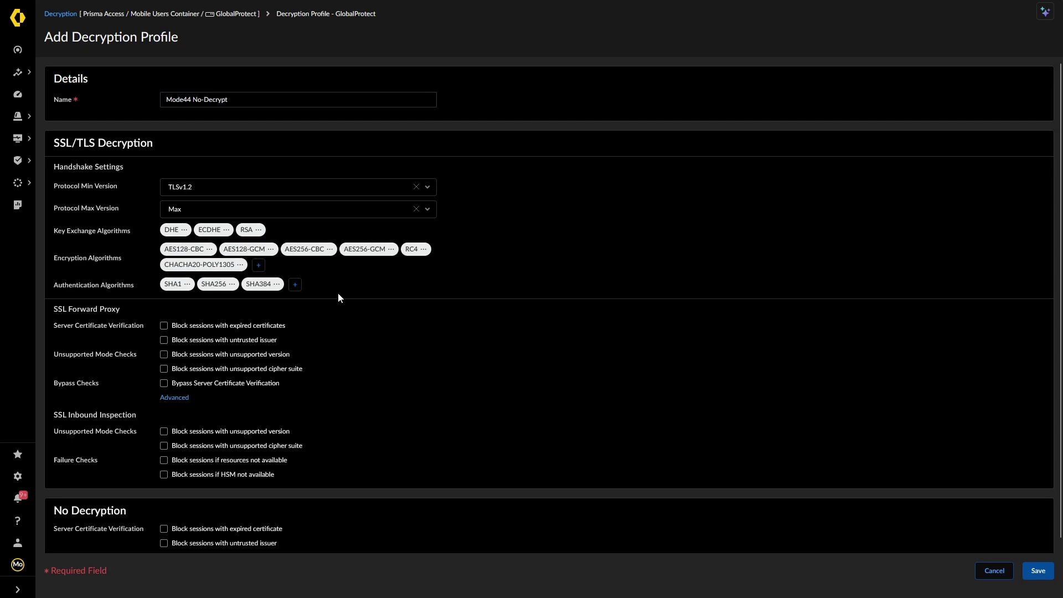
click(423, 249)
click(426, 269)
click(187, 284)
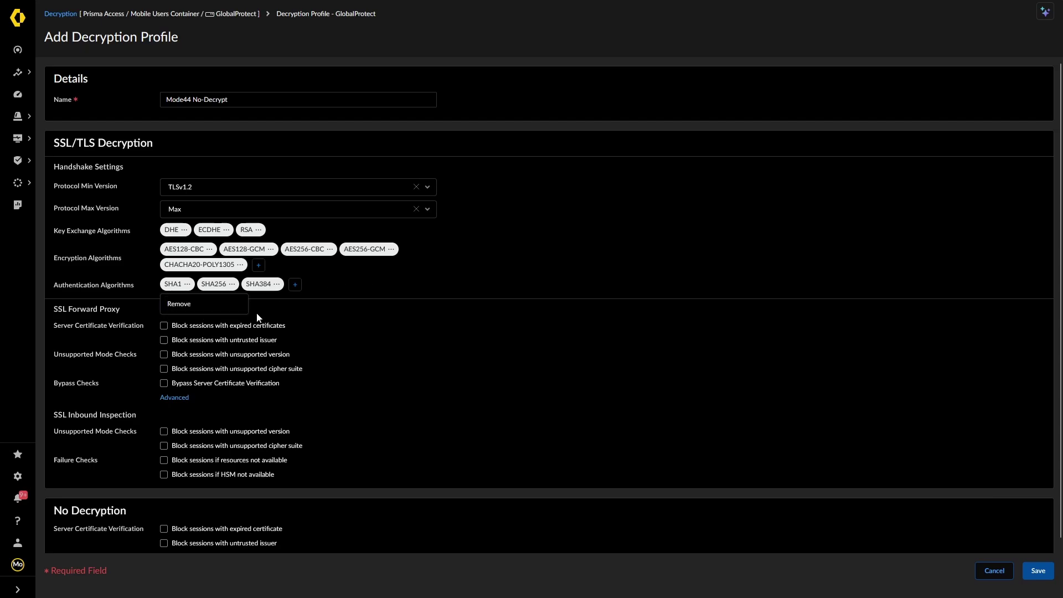
click(180, 304)
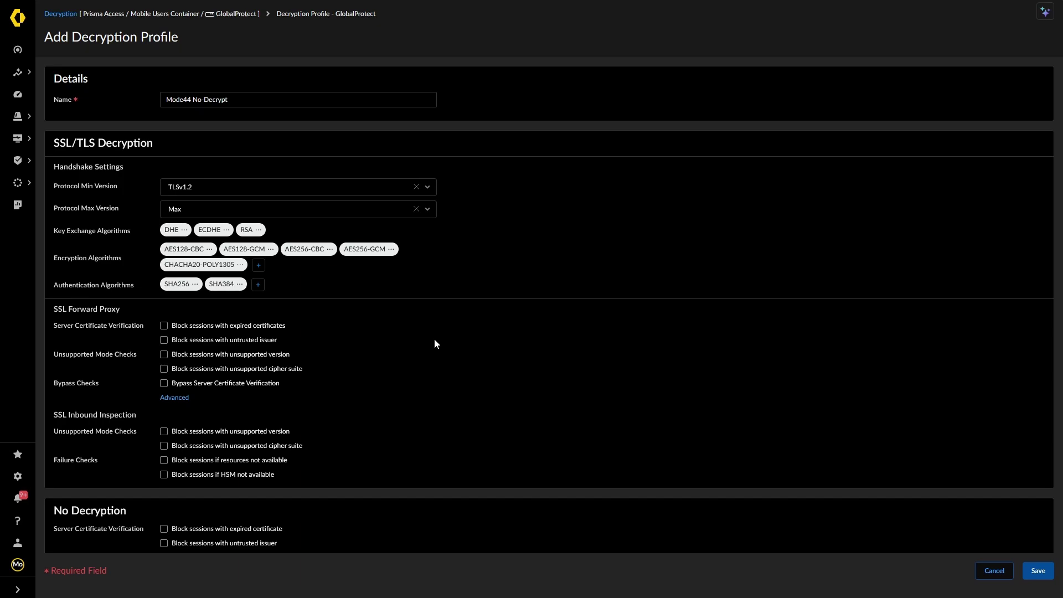
Block sessions with expired certificate and with untrusted issuer under No Decryption, and save the profile.
scroll(427, 346, down, 1)
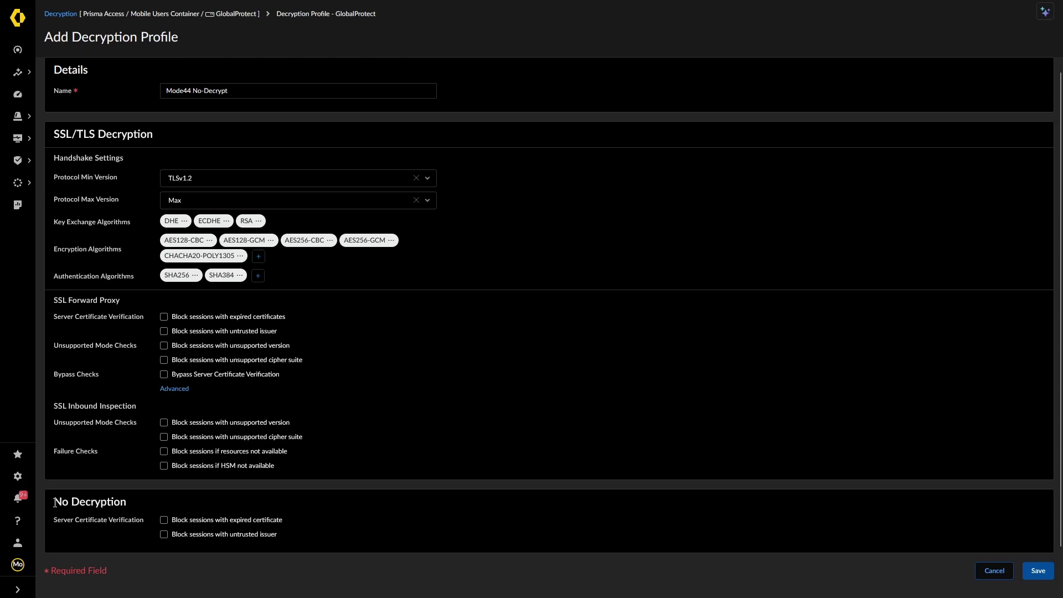
drag(53, 501, 280, 540)
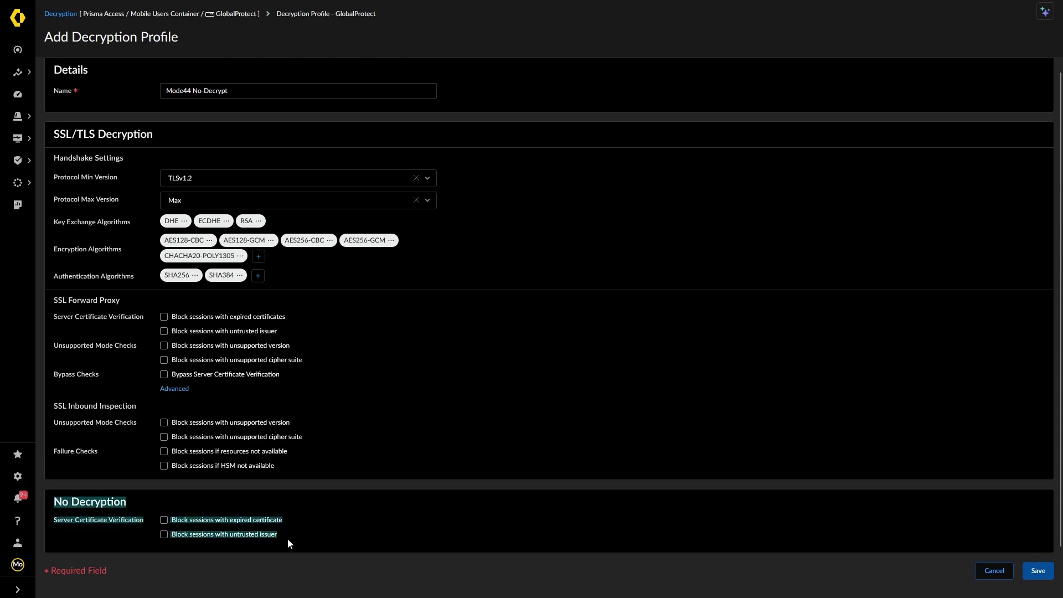
click(365, 503)
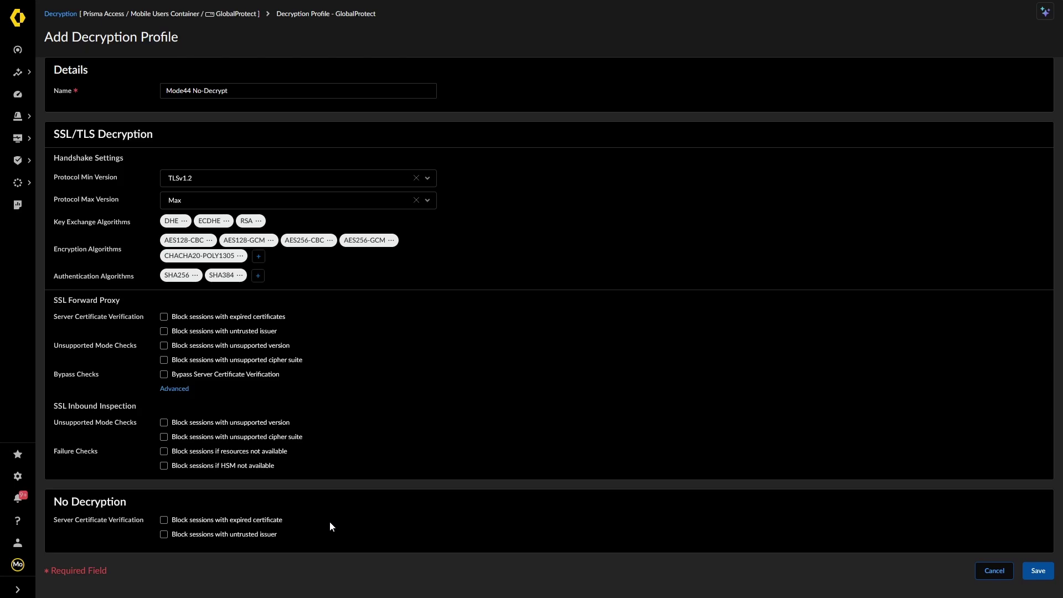
click(167, 523)
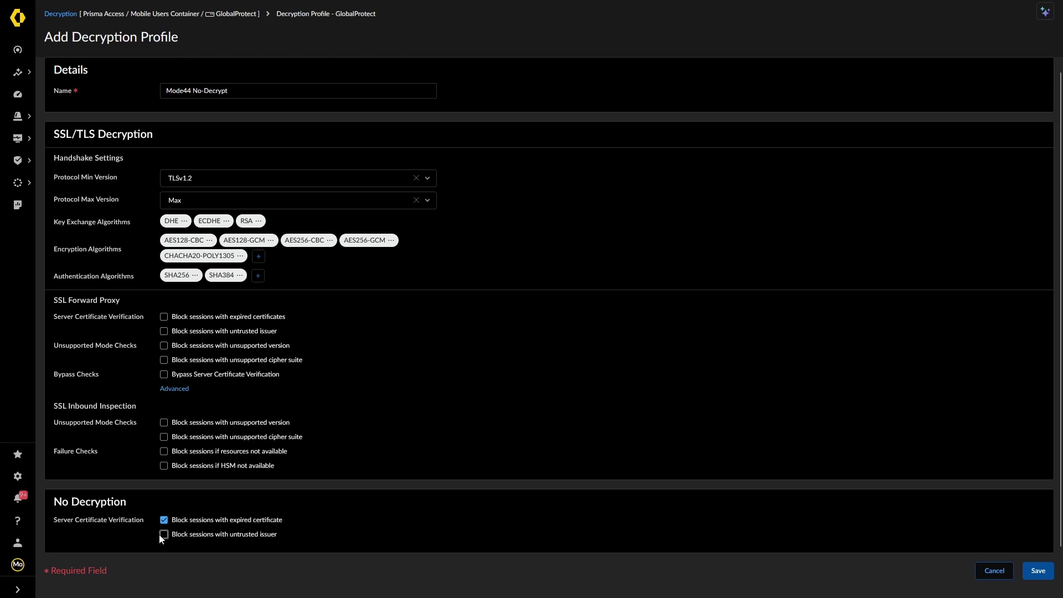
click(164, 535)
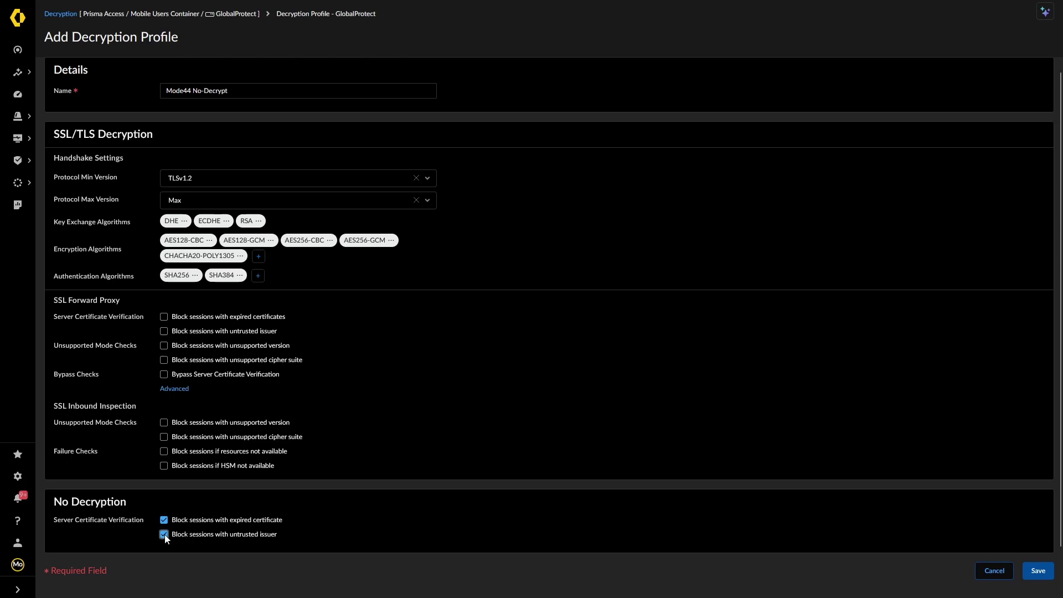
click(1037, 571)
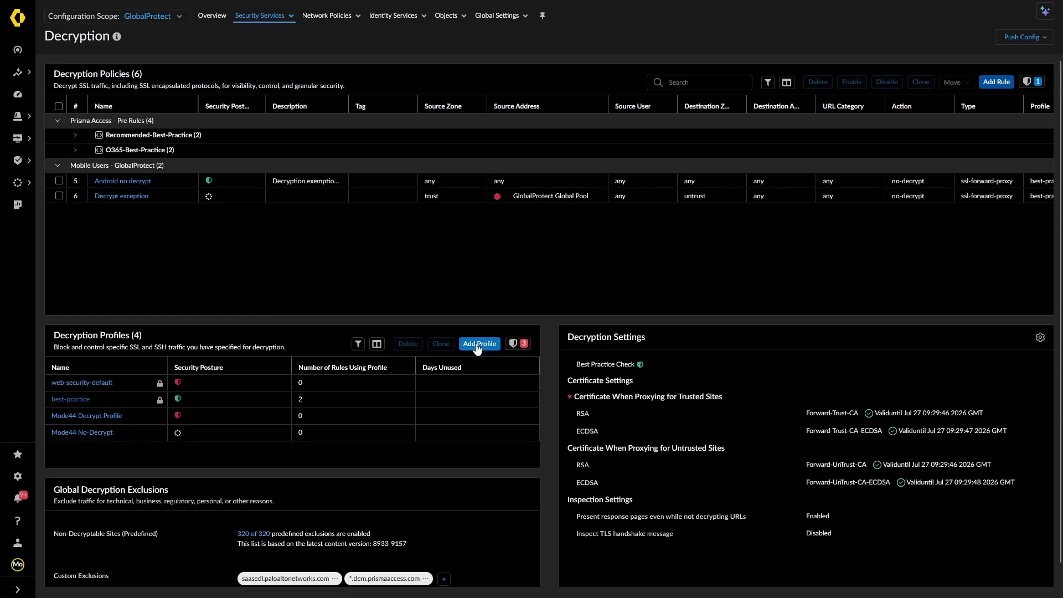
In Mode44 Decrypt Profile, block SSL Forward Proxy sessions with expired certificates, untrusted issuer, unsupported version and unsupported cipher suite.
click(100, 416)
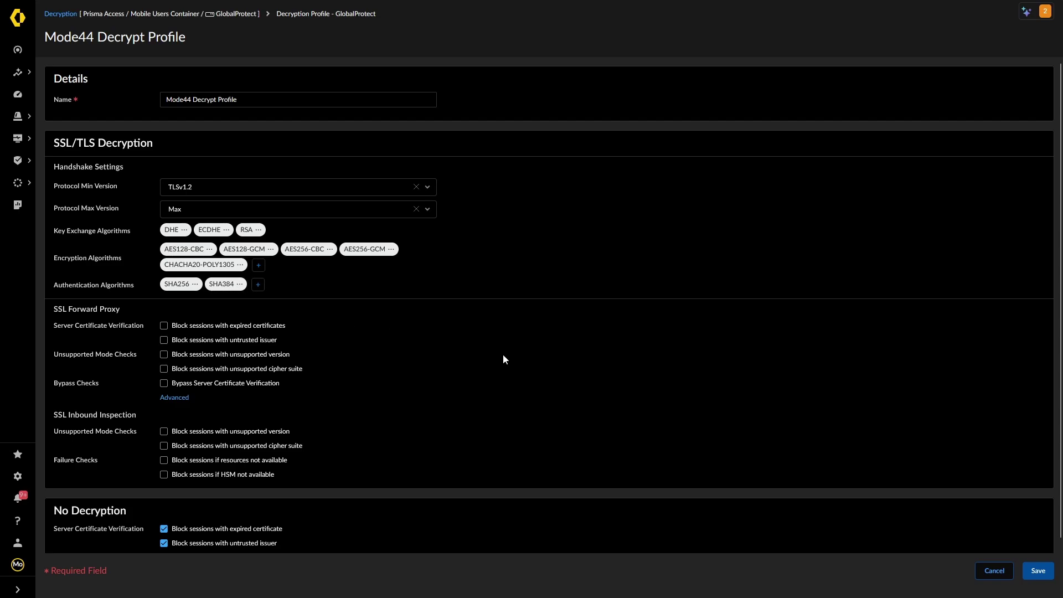
scroll(503, 354, down, 1)
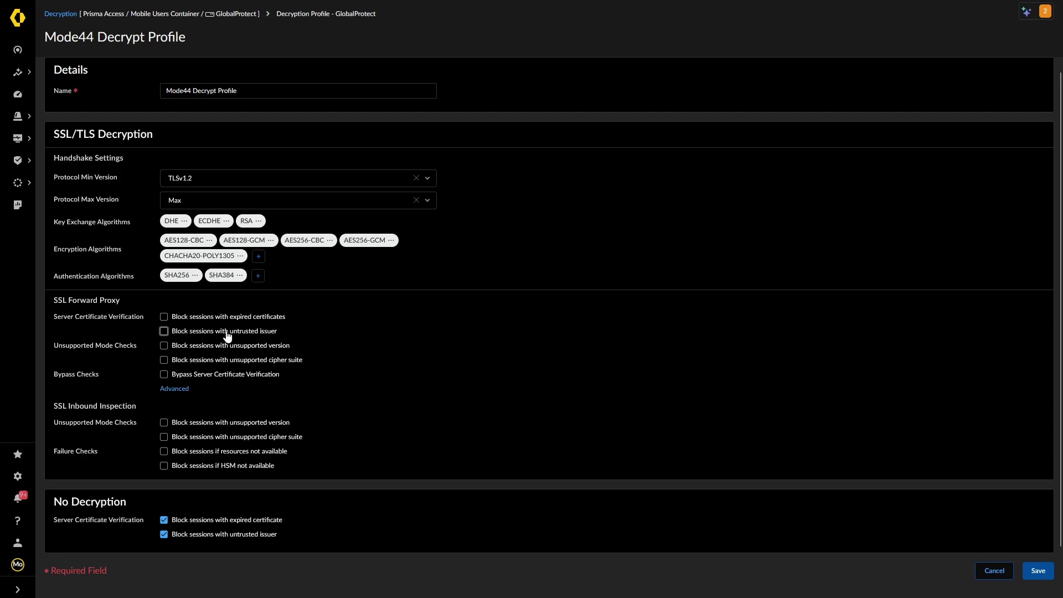
click(163, 317)
click(164, 331)
click(164, 360)
click(163, 345)
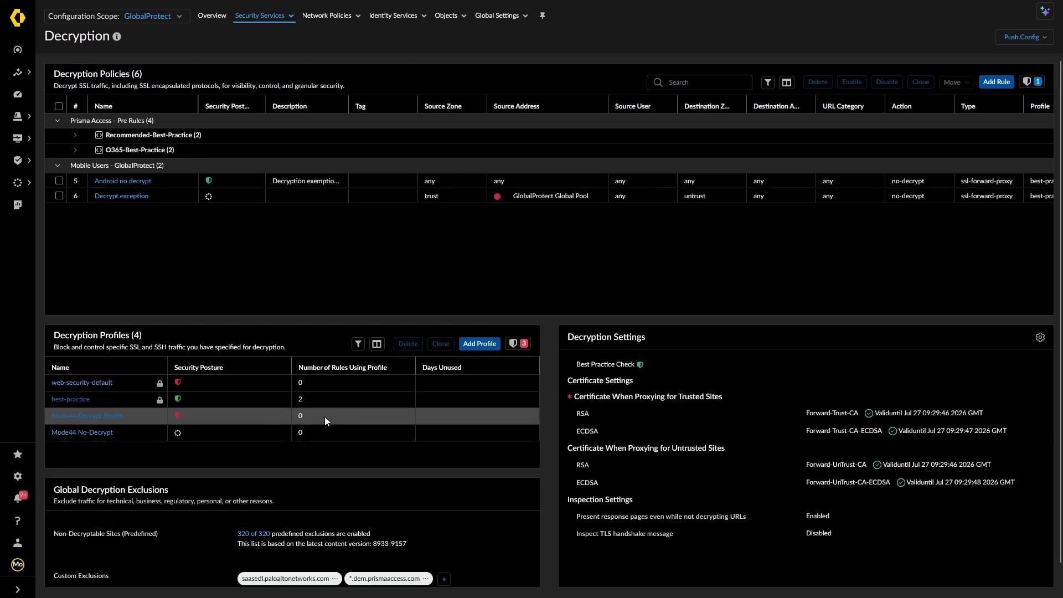
Open the Decrypt exception rule and add health-and-medicine as a URL category match.
click(125, 198)
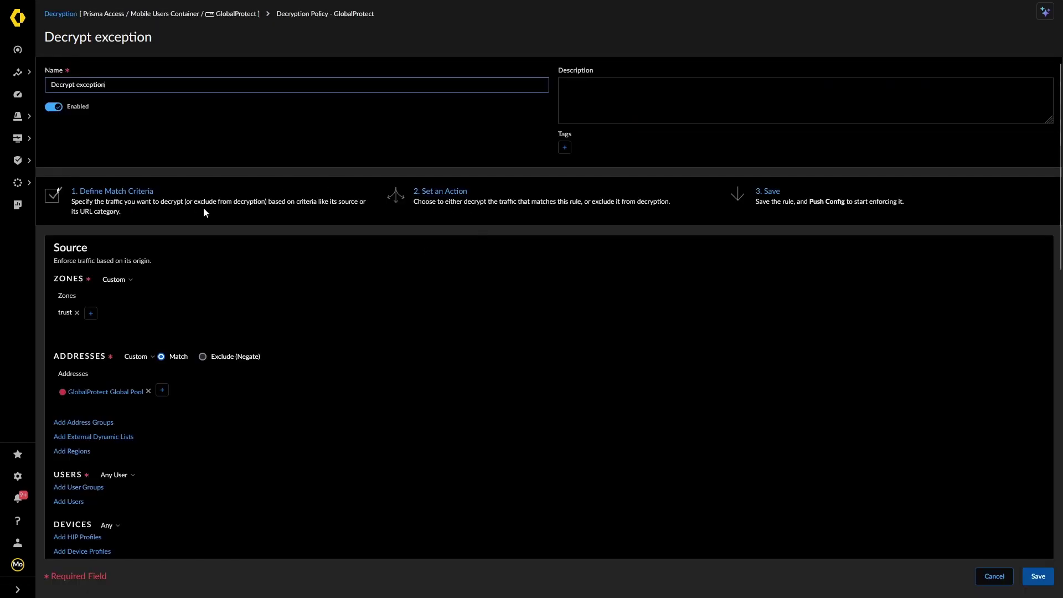
scroll(264, 333, down, 3)
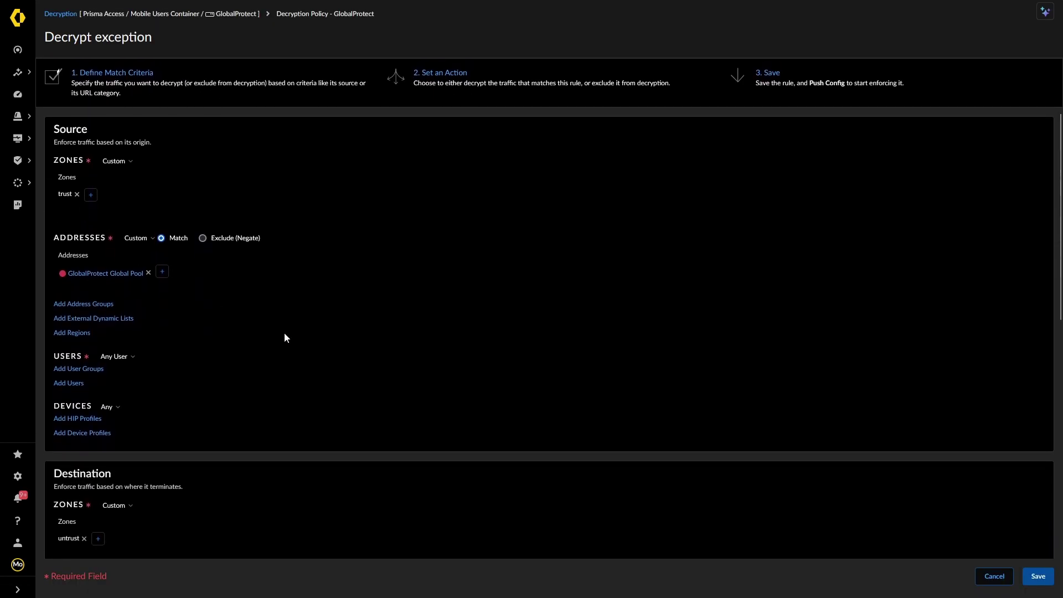
scroll(317, 346, down, 2)
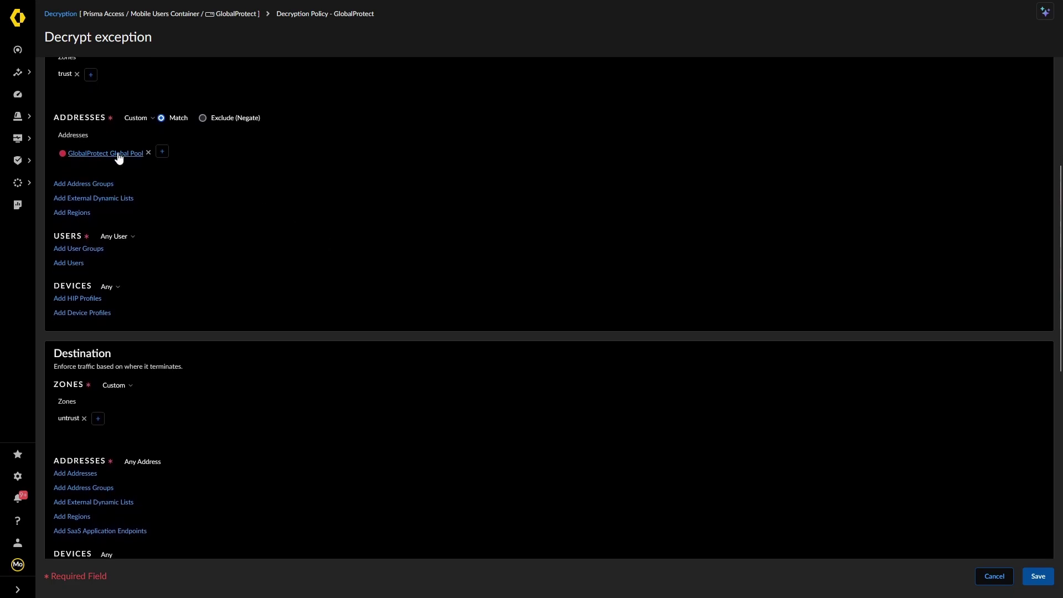
scroll(335, 314, down, 5)
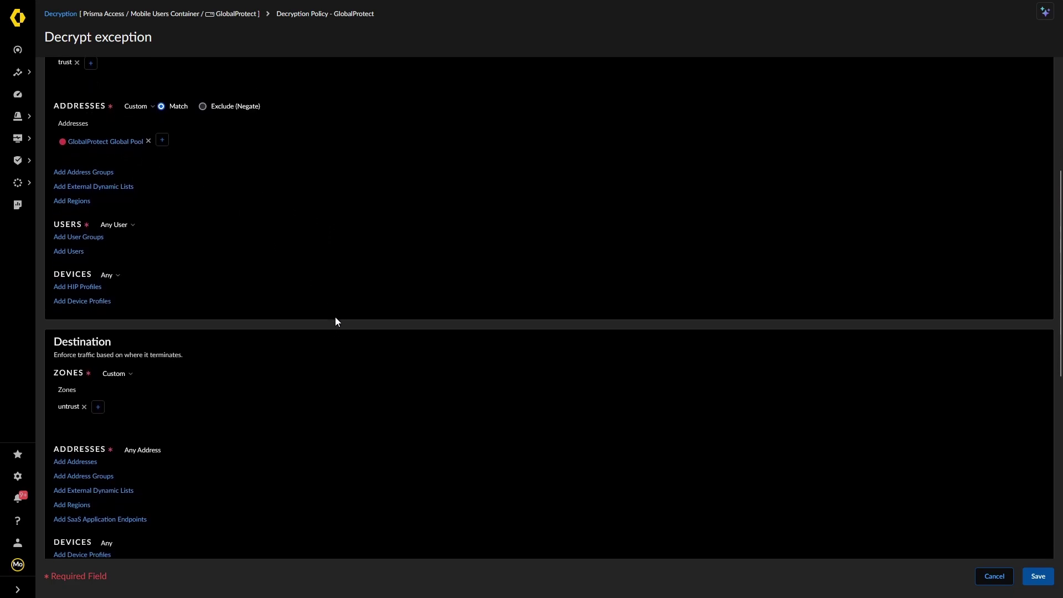
scroll(335, 321, down, 1)
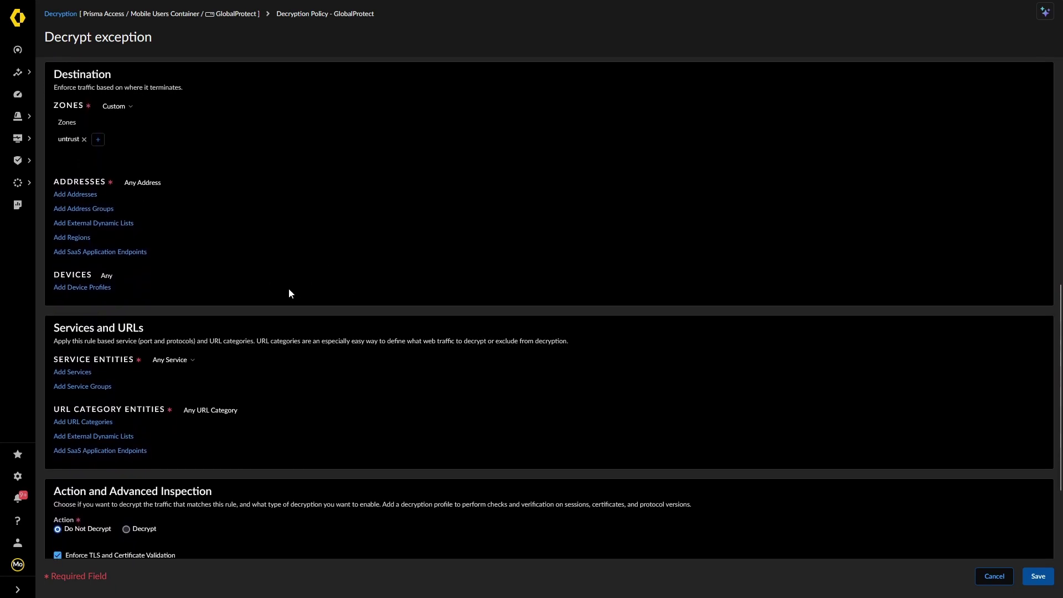
click(85, 424)
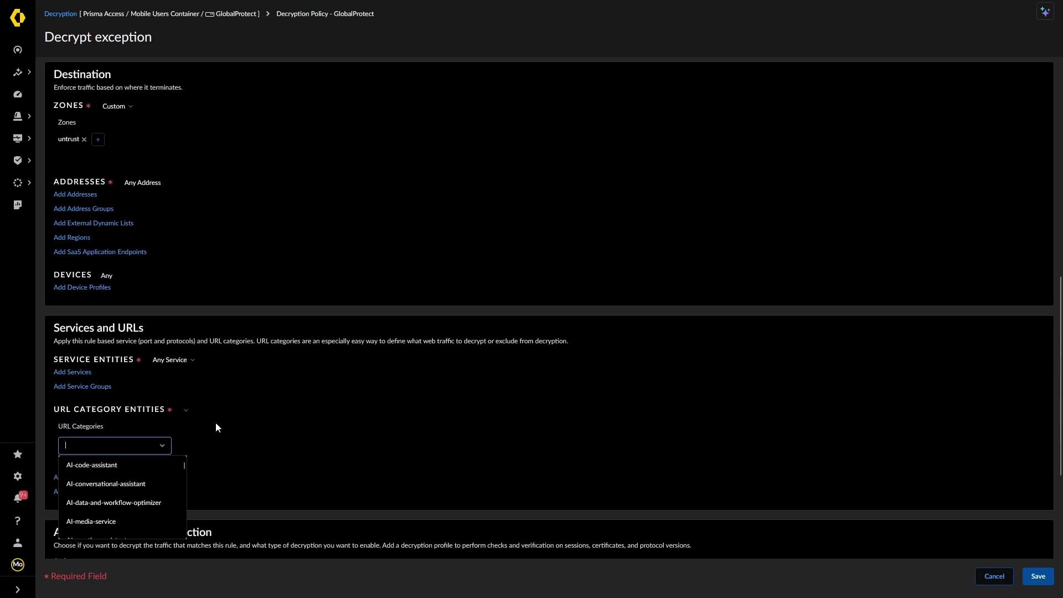
click(102, 446)
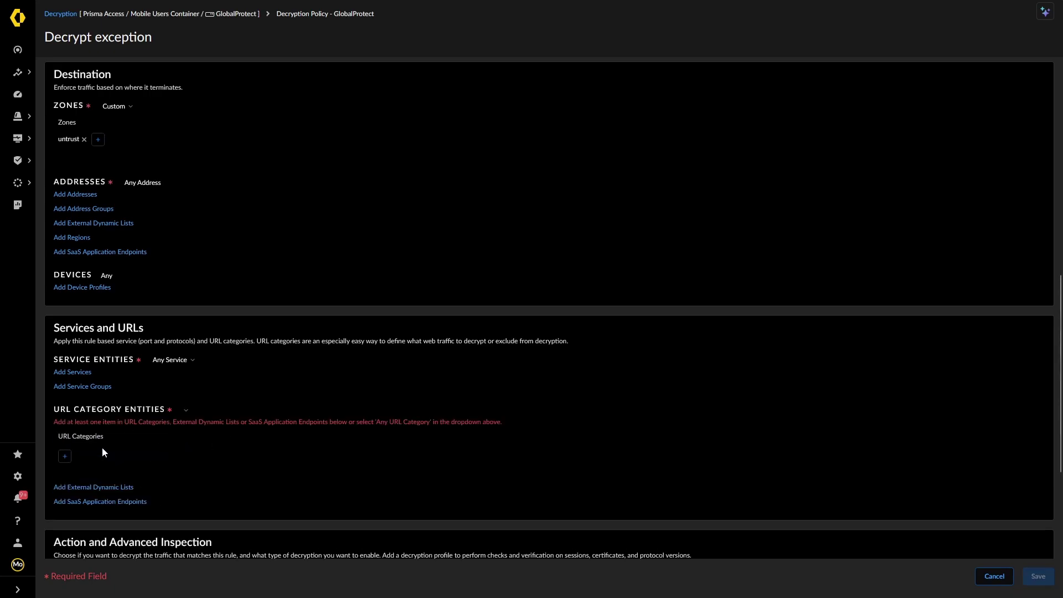
click(67, 450)
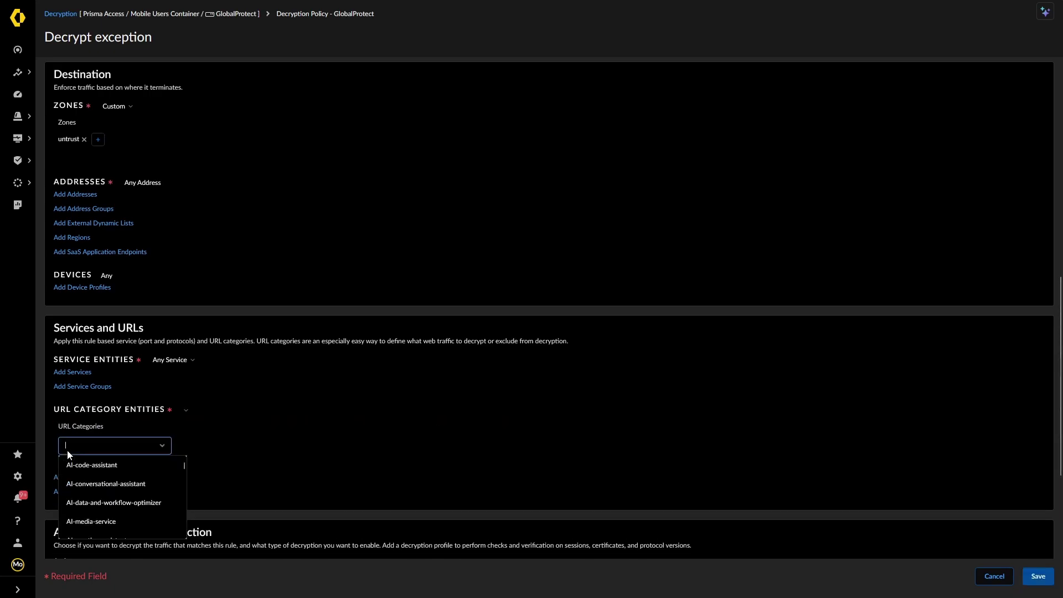
text(health)
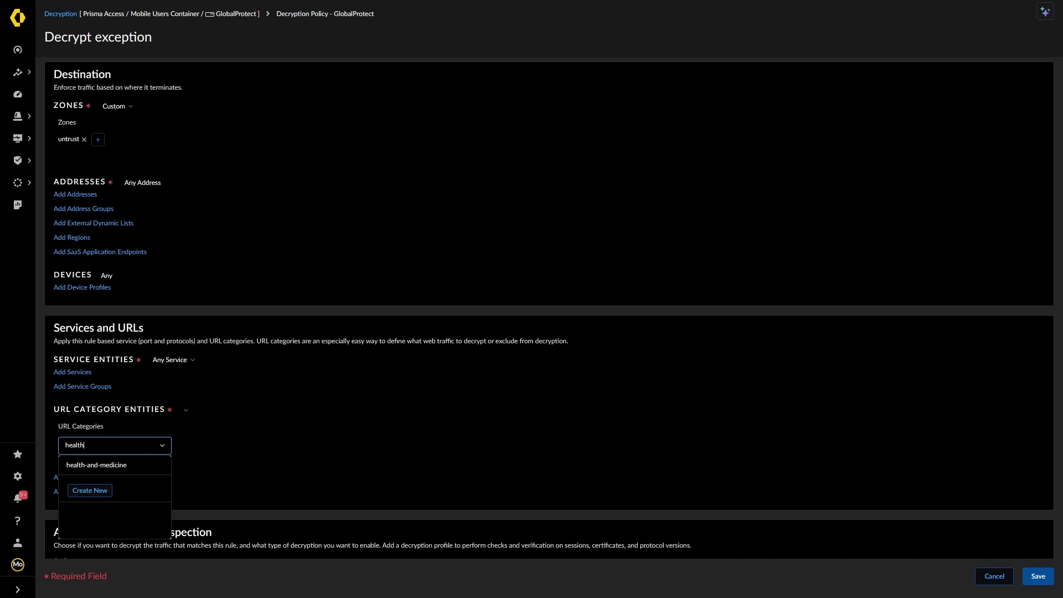
click(72, 468)
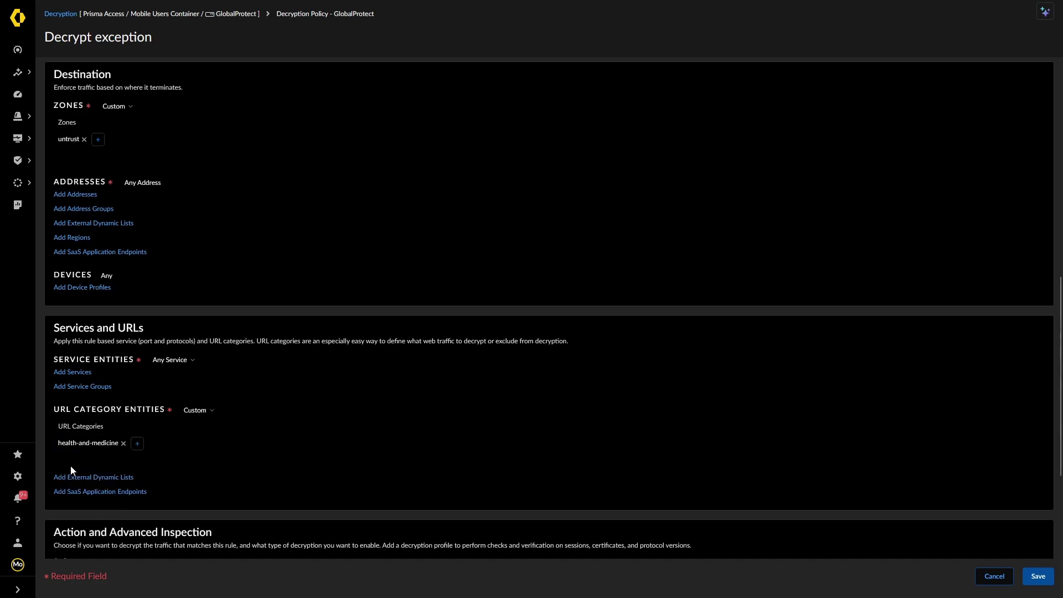
Add the government and shopping URL categories to the rule's match criteria.
click(137, 446)
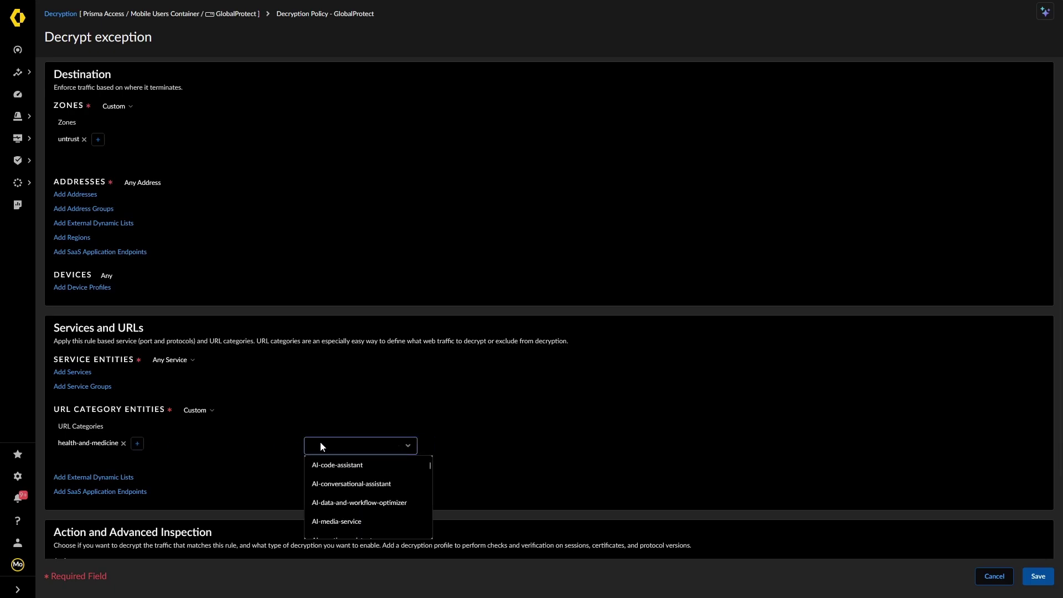
text(go)
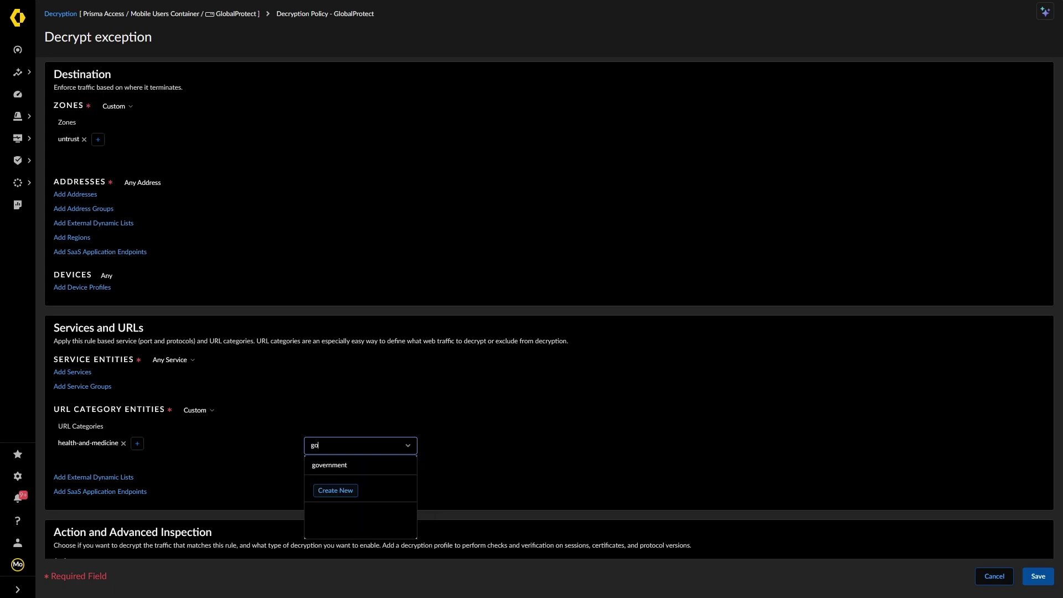
text(vern)
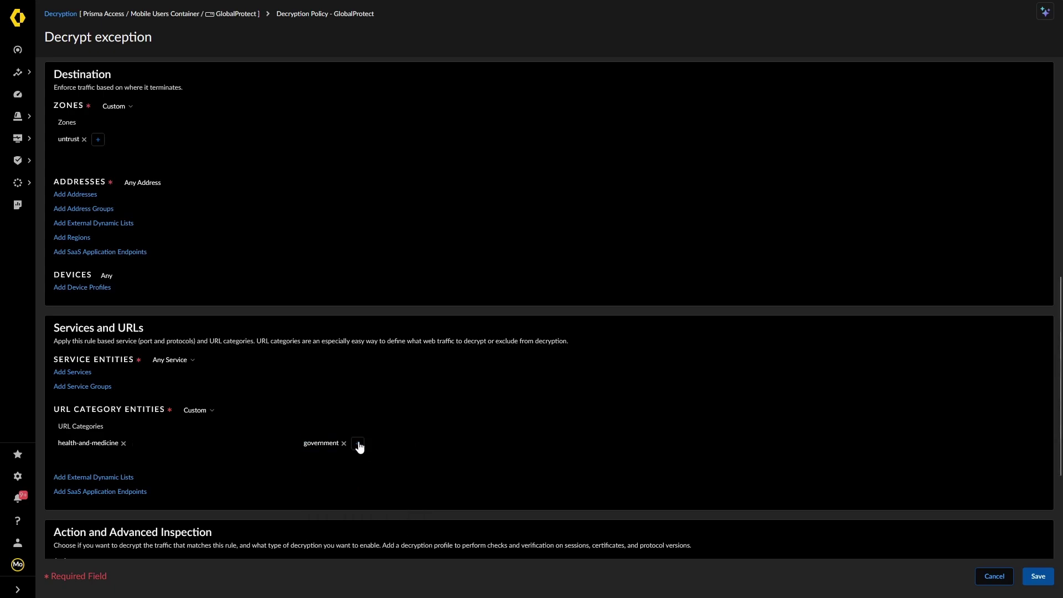
click(358, 445)
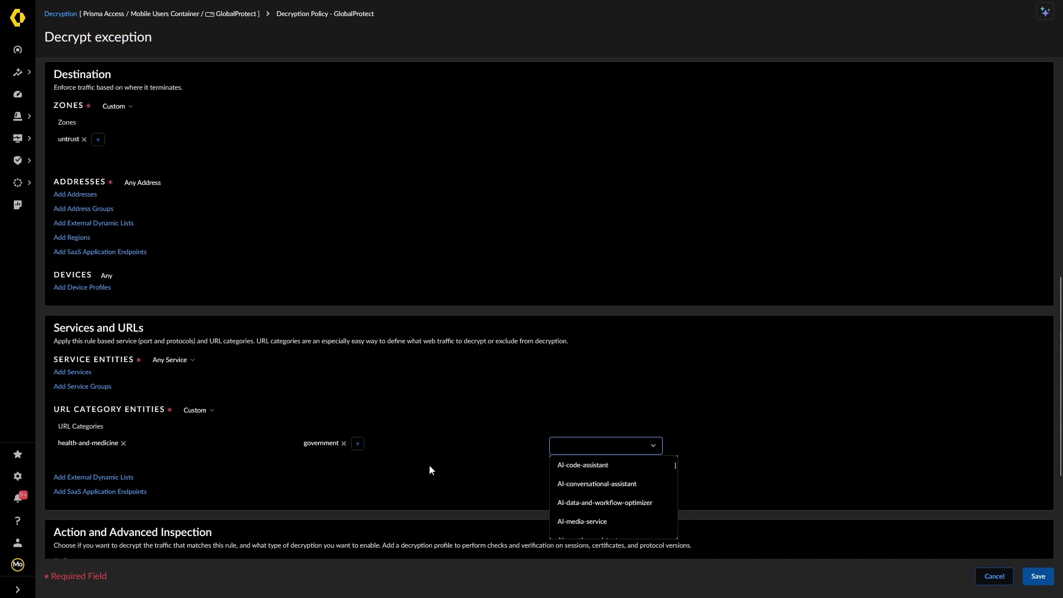
text(shopiing)
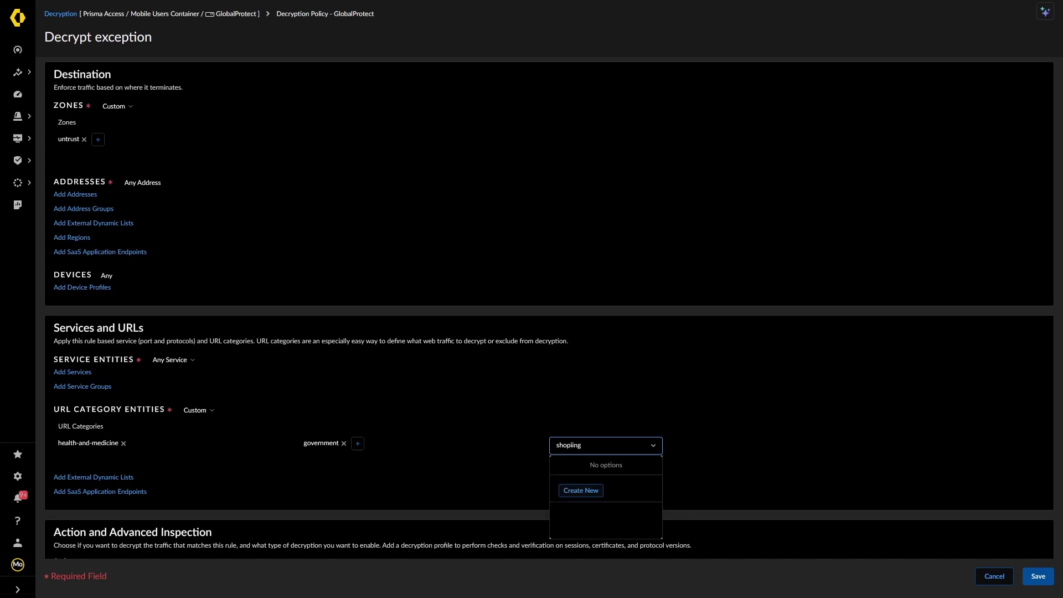
key(BackSpace)
key(BackSpace)
key(BackSpace)
key(BackSpace)
click(596, 468)
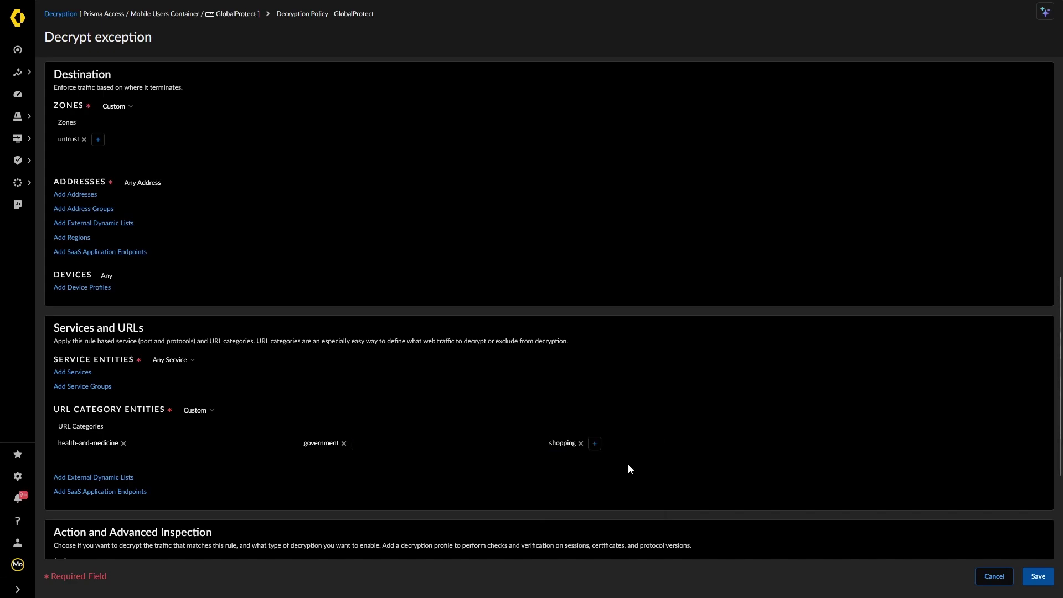
Add the financial-services URL category to the rule.
click(594, 446)
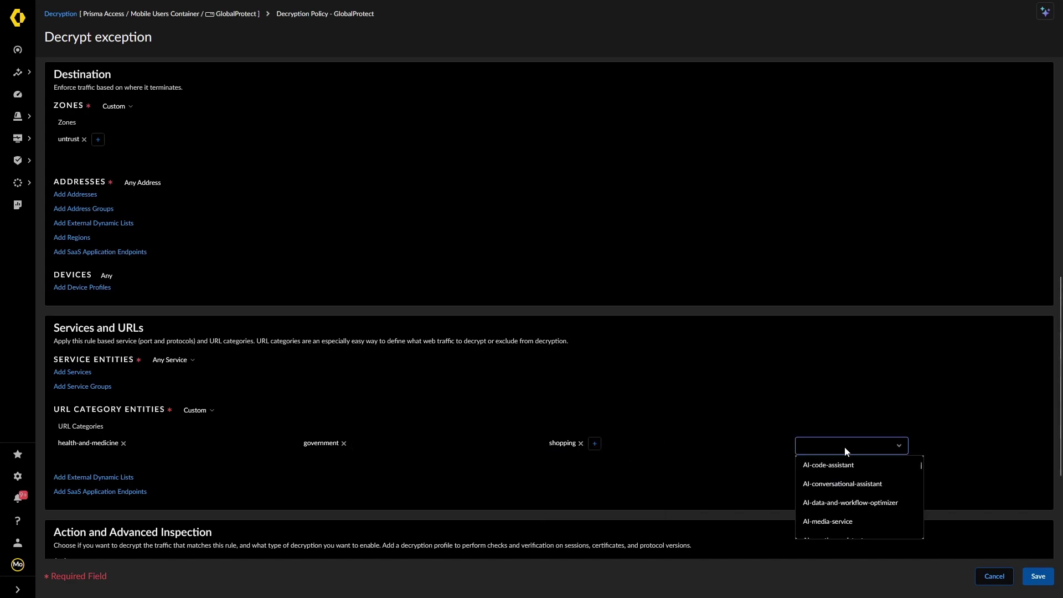
text(finan)
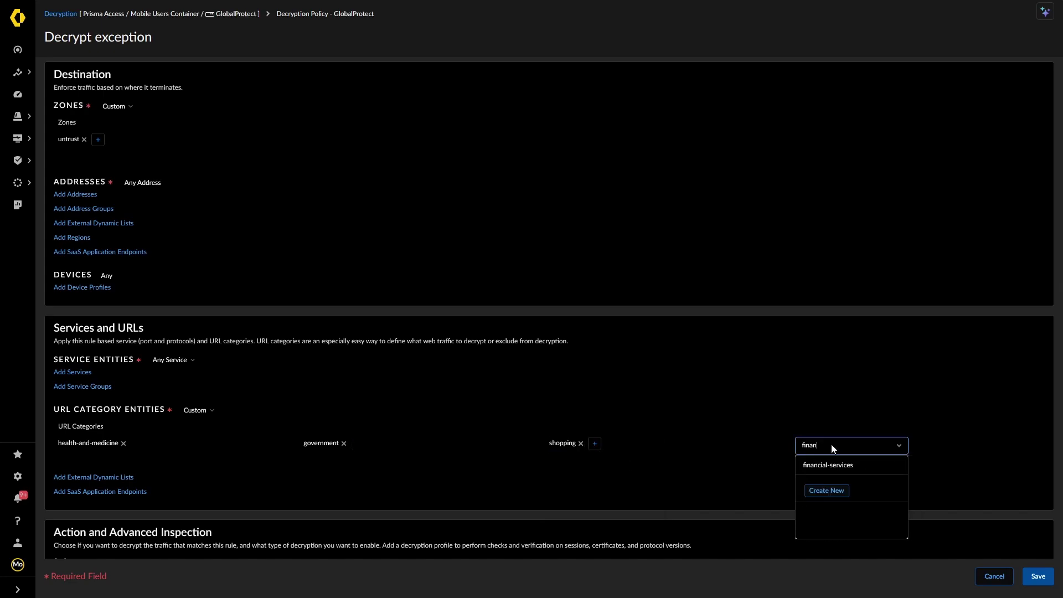
click(836, 466)
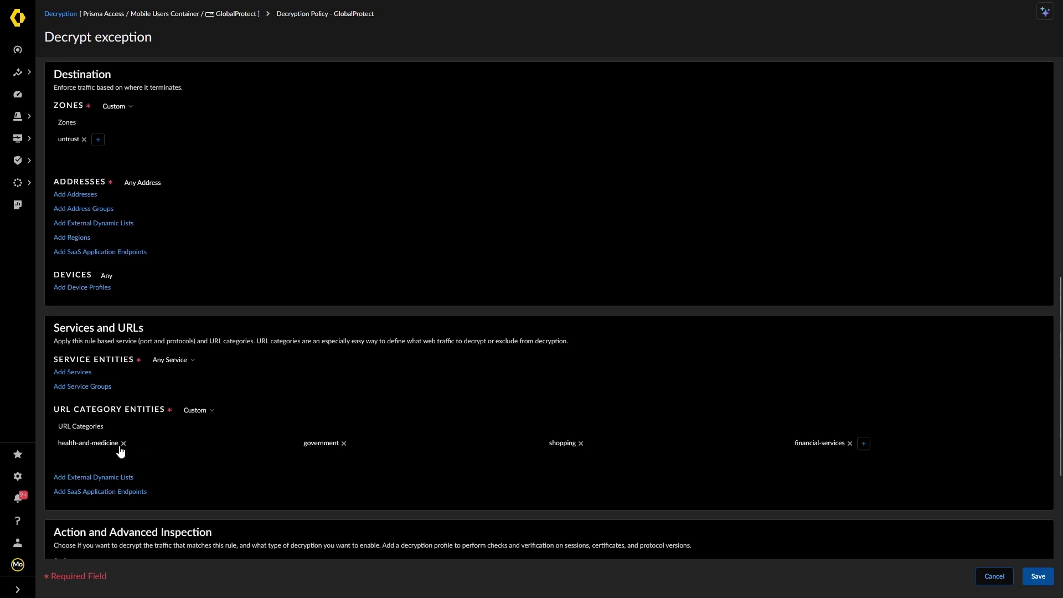
Assign the Mode44 No-Decrypt decryption profile to the Decrypt exception rule.
scroll(474, 466, down, 2)
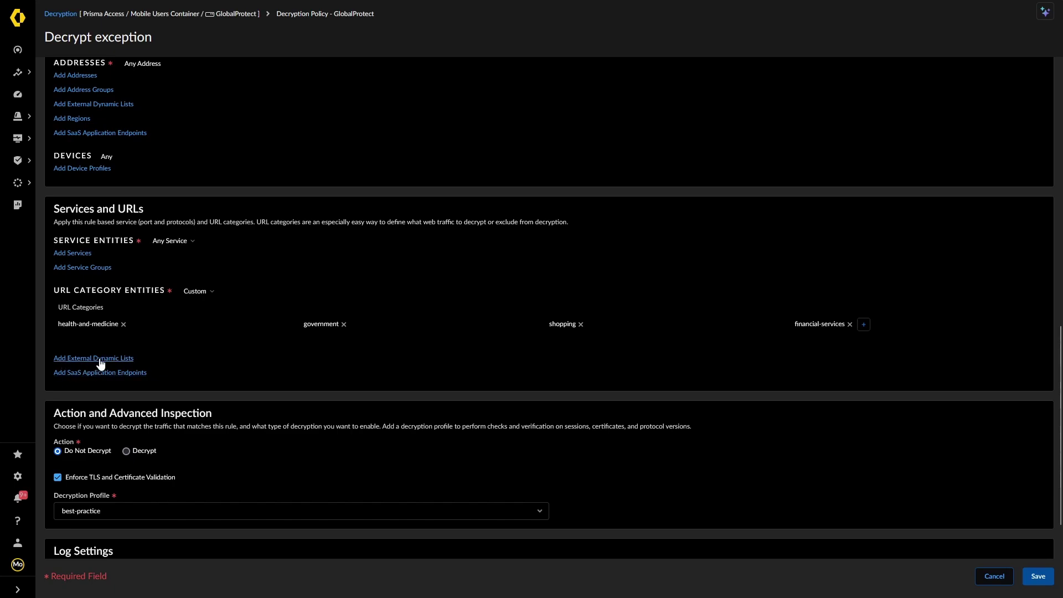
scroll(316, 420, down, 1)
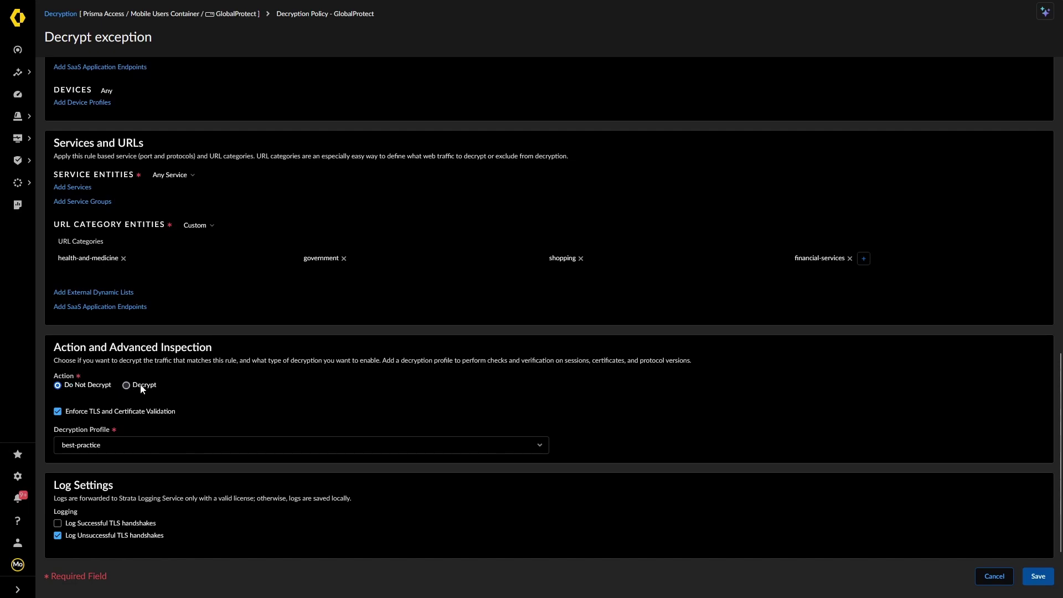
click(539, 445)
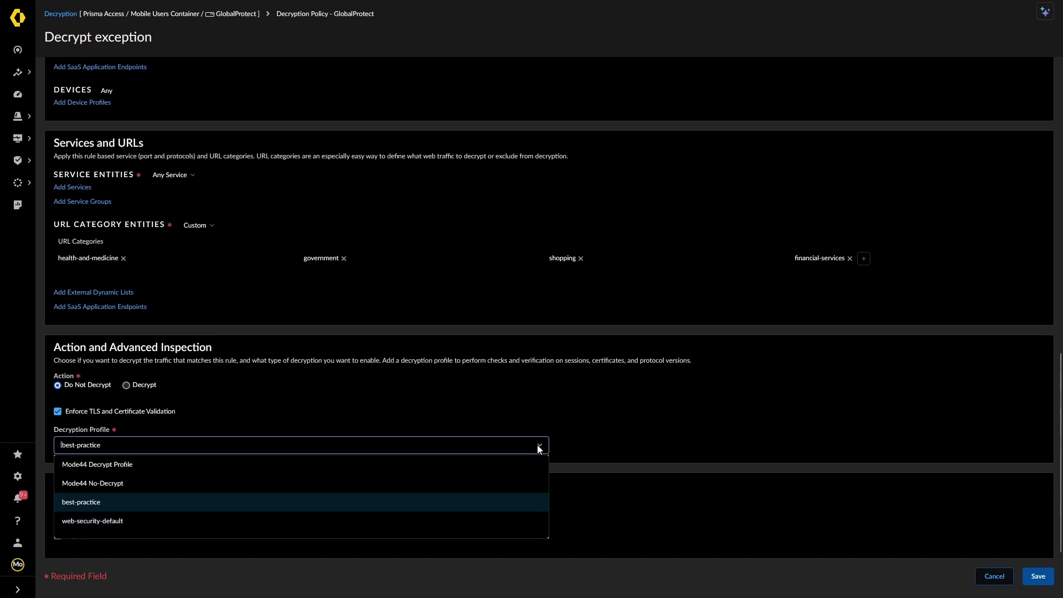
click(109, 484)
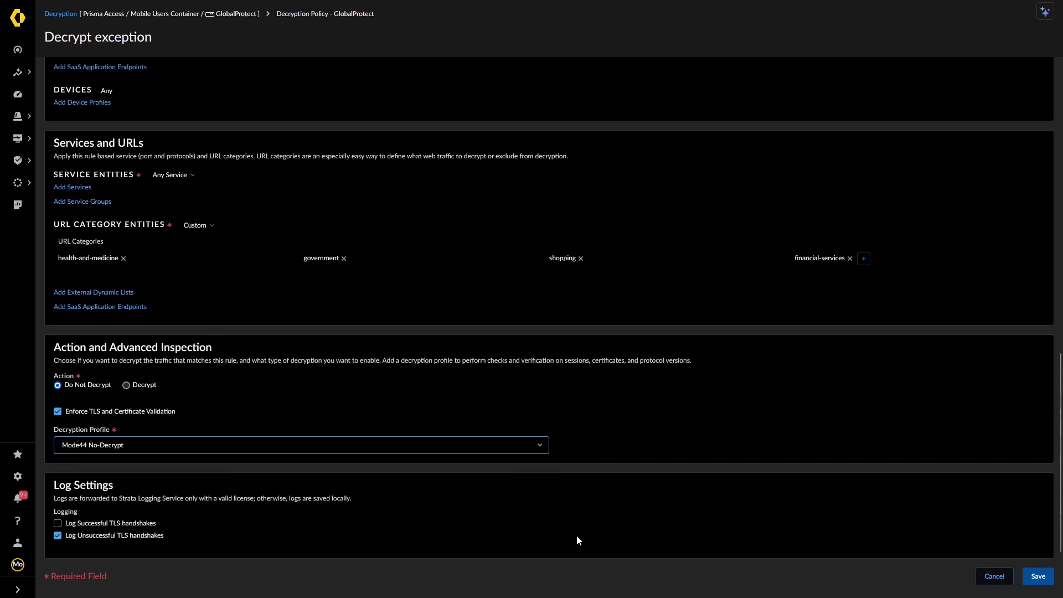
Switch logging of successful TLS handshakes on and back off, and save the rule.
click(70, 524)
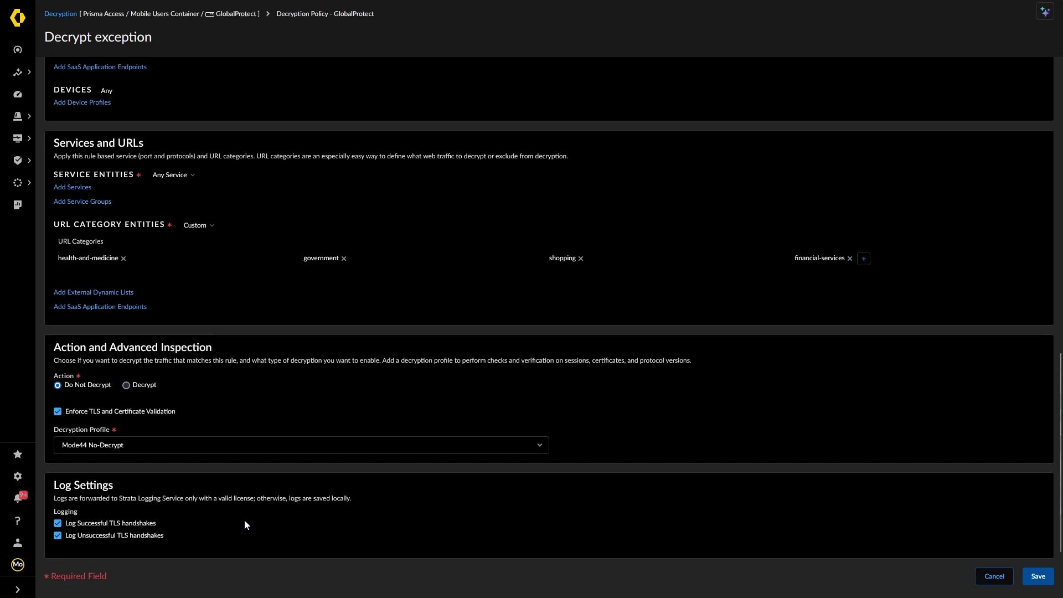
click(59, 523)
click(1038, 576)
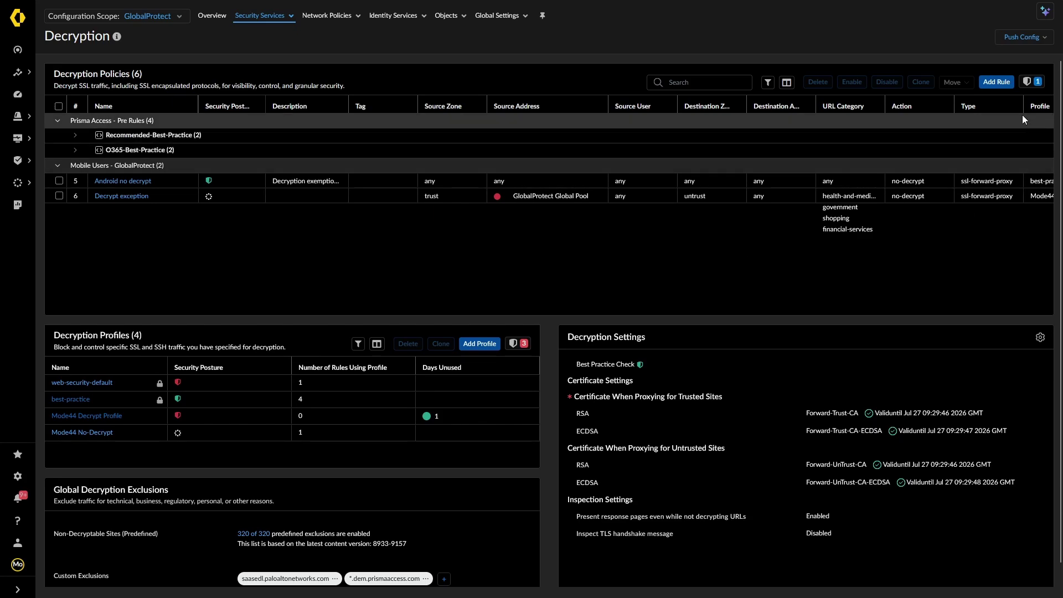
Start a new decryption rule for GlobalProtect mobile users and name it "Mode44 Decrypt Policy".
click(995, 82)
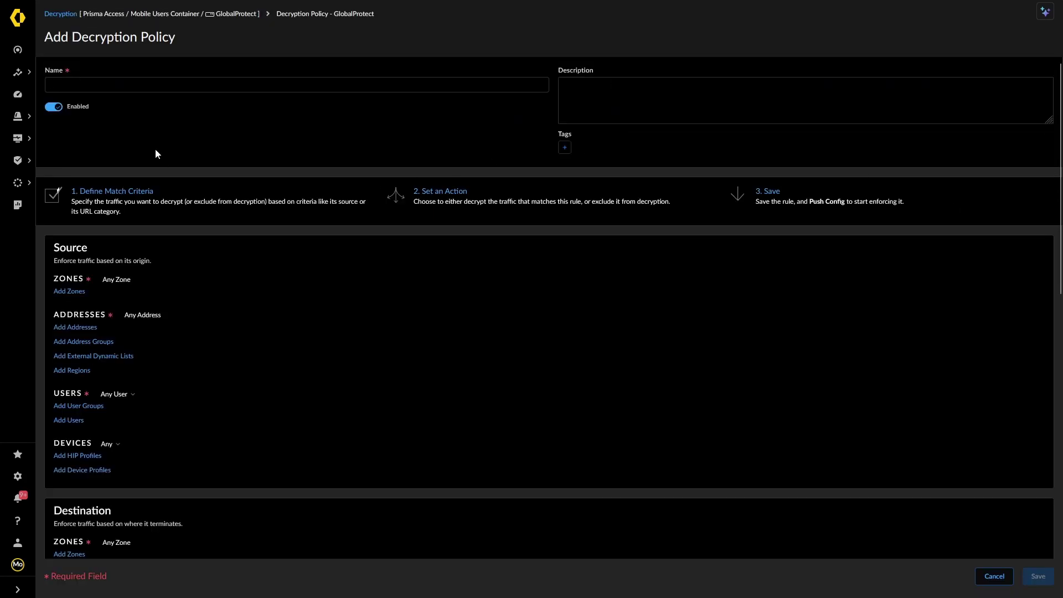
click(149, 83)
text(M)
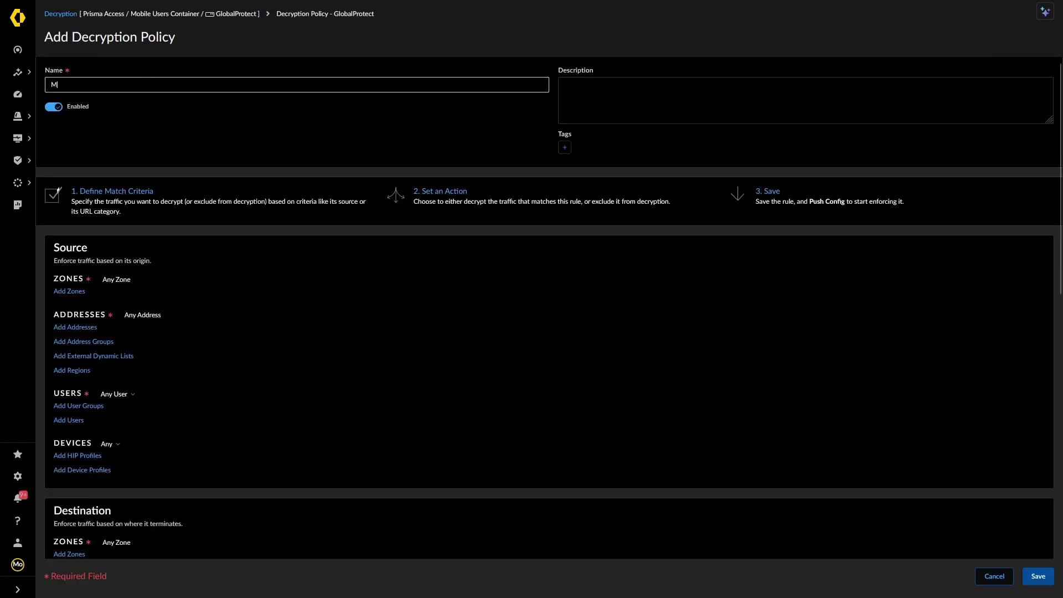
text(ode44 Decrypt Policy)
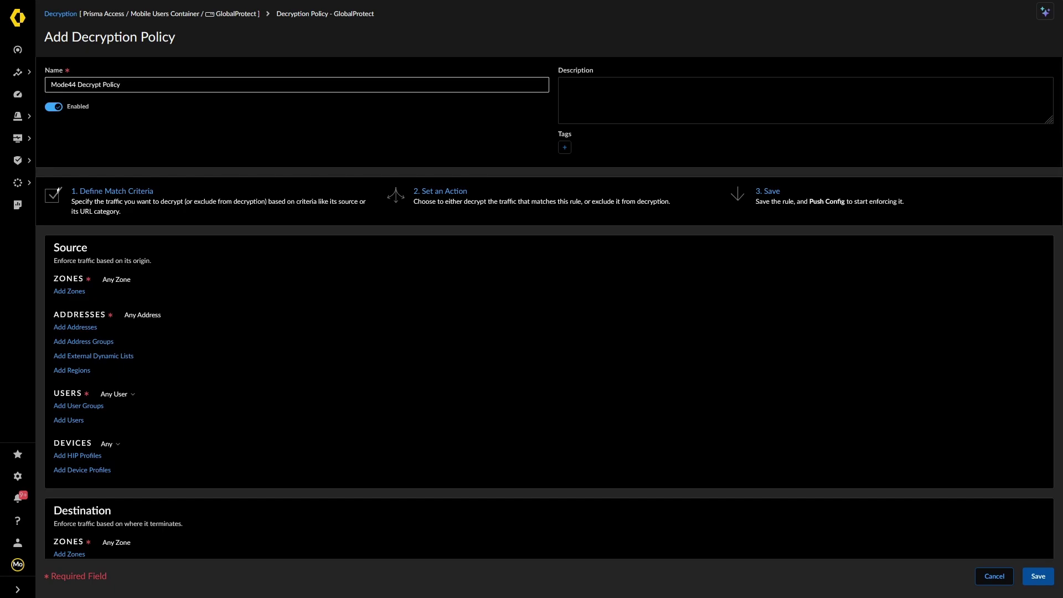
Set the new rule's source to the trust zone and match the GlobalProtect Global Pool address.
click(63, 291)
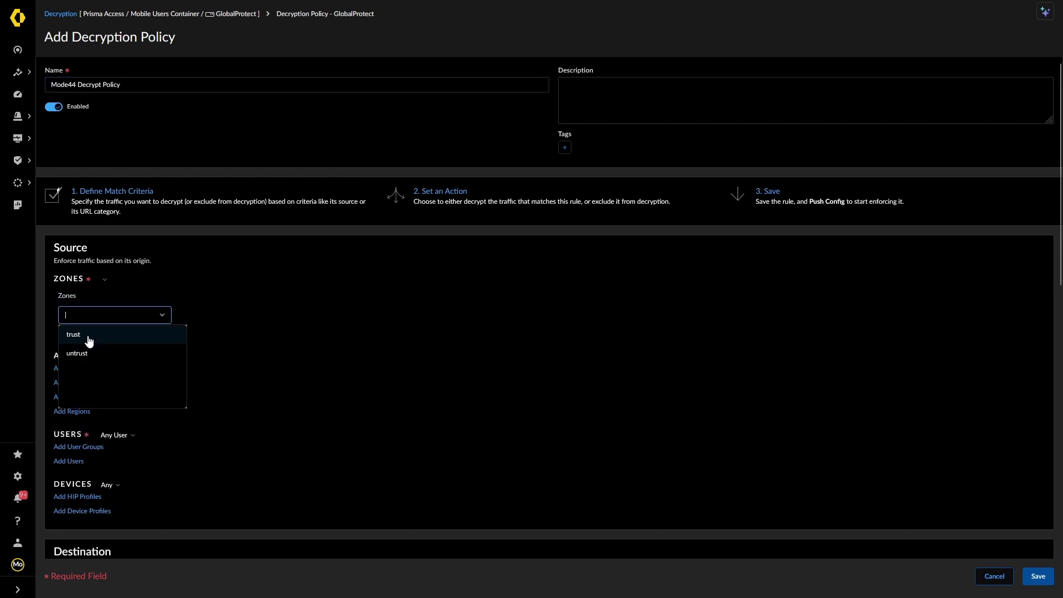
click(89, 341)
scroll(293, 345, down, 4)
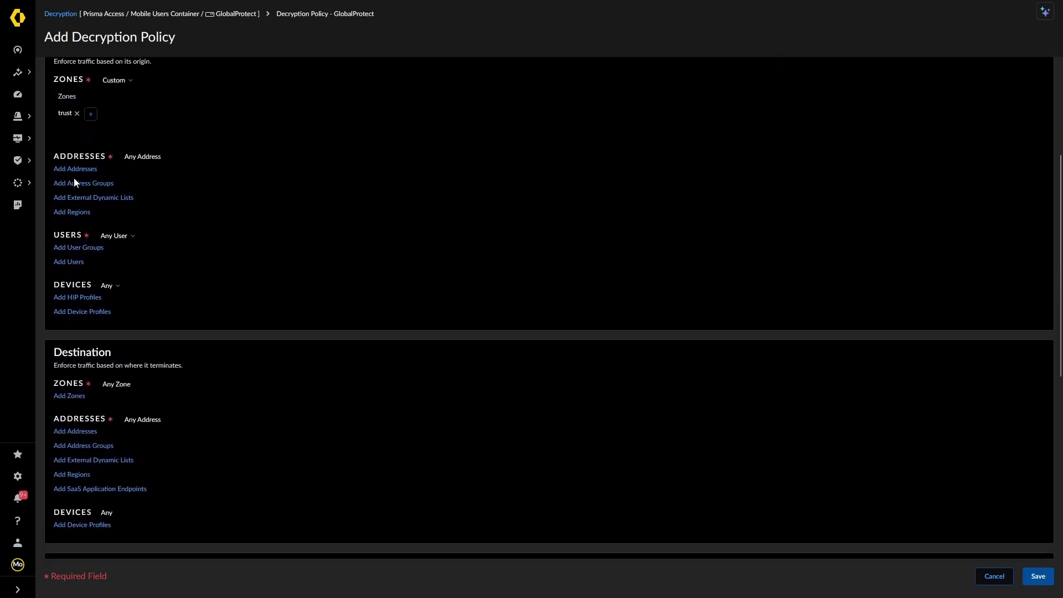
click(75, 169)
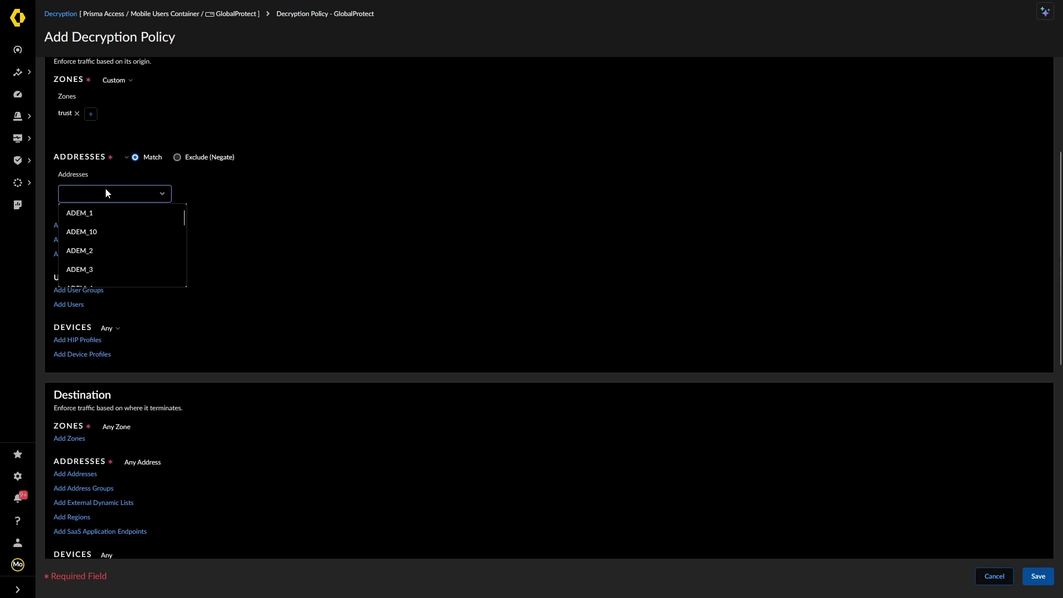
text(glob)
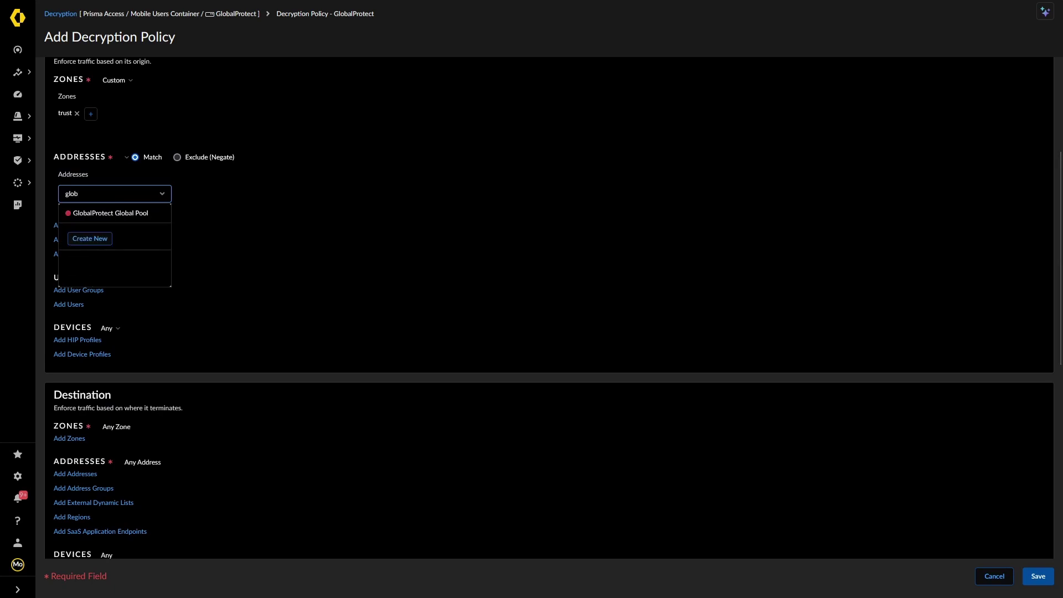
click(108, 214)
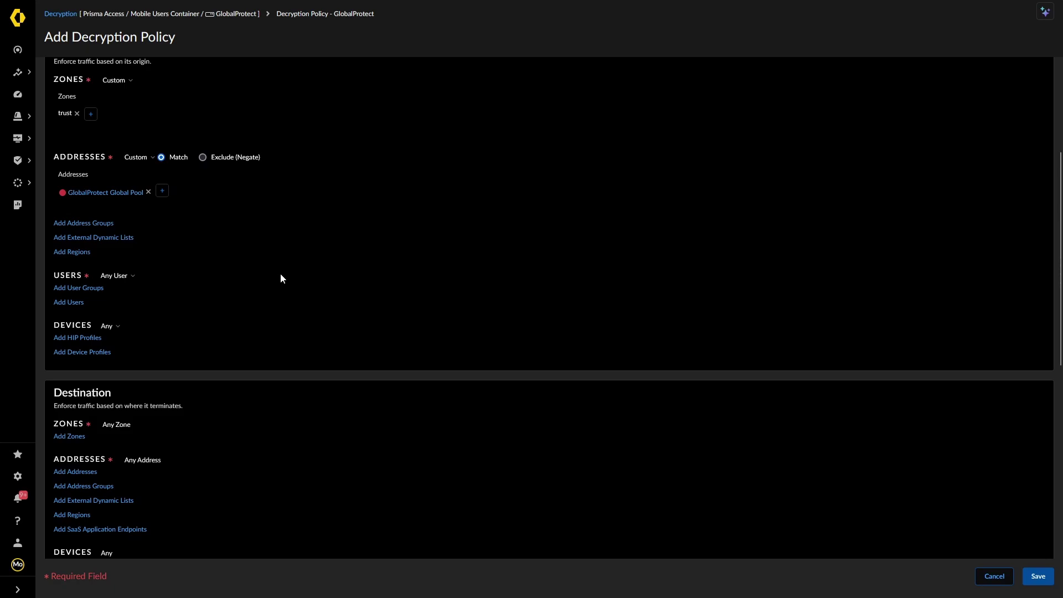
scroll(284, 276, down, 3)
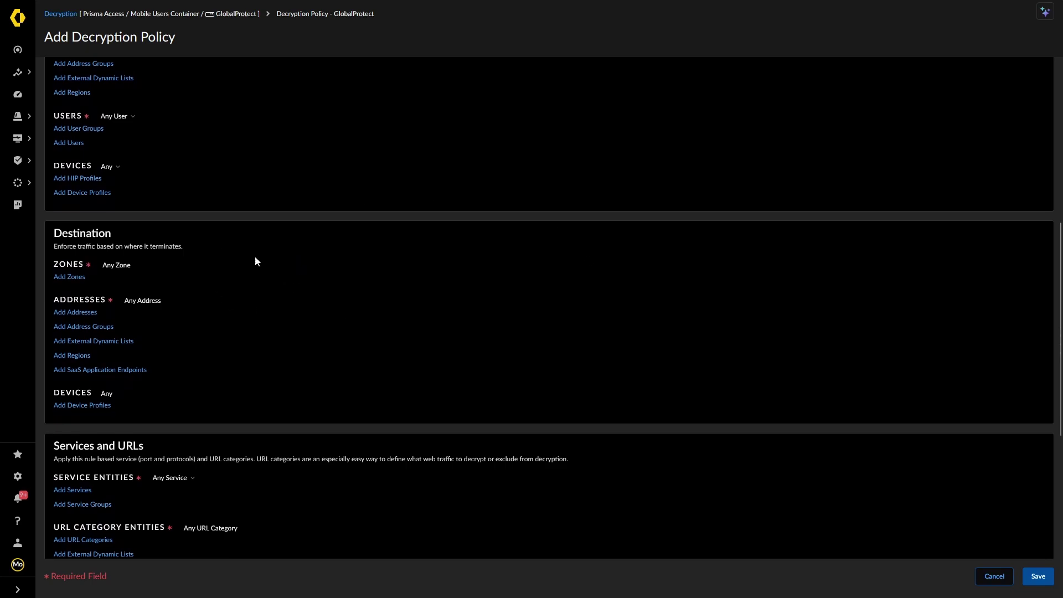
scroll(161, 198, up, 2)
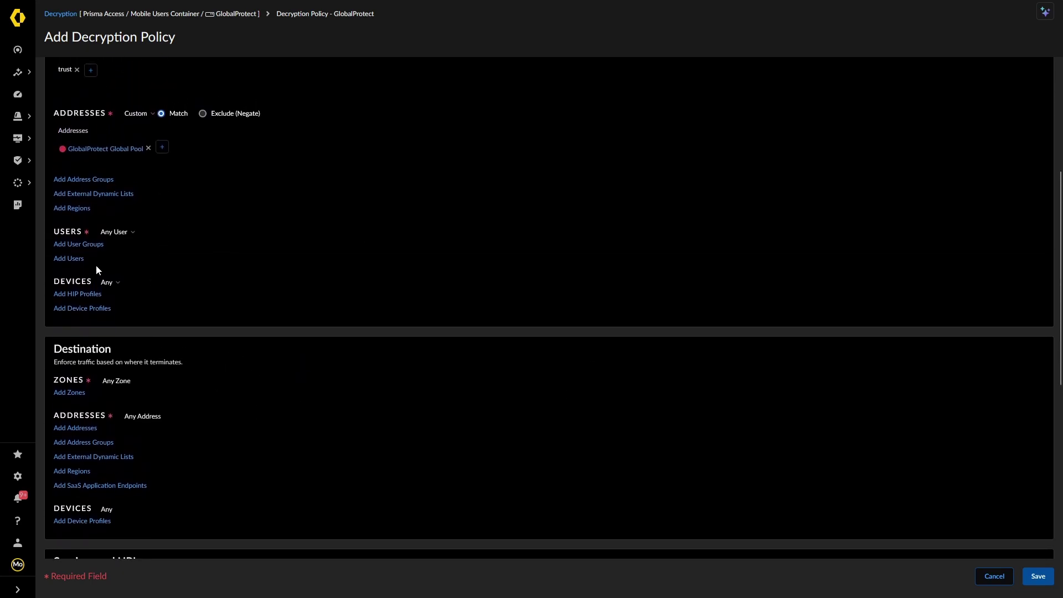
Set the destination zone of the Mode44 Decrypt Policy rule to untrust.
scroll(286, 347, down, 2)
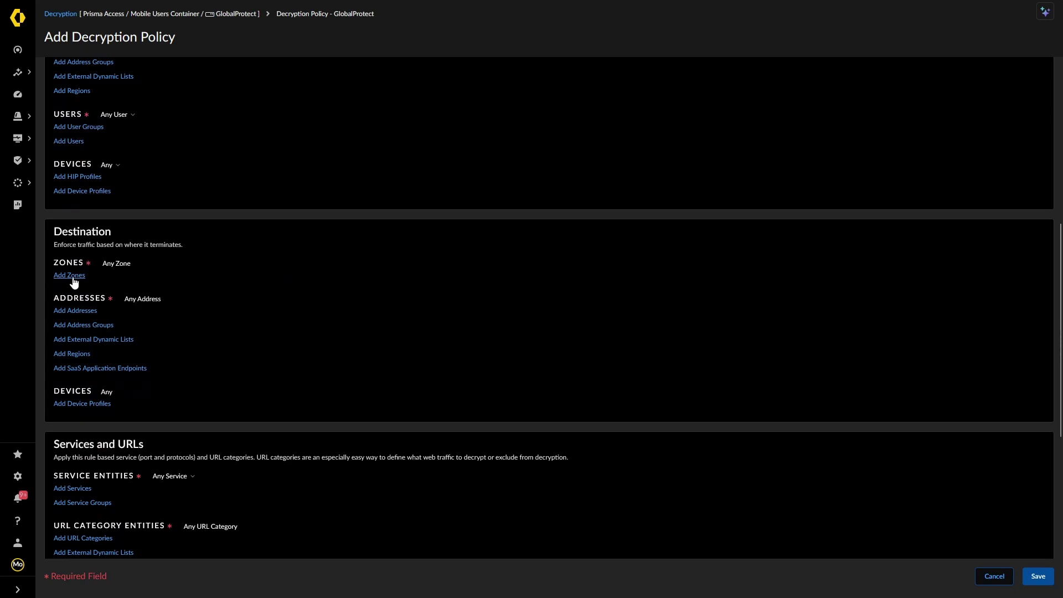
click(72, 279)
click(90, 343)
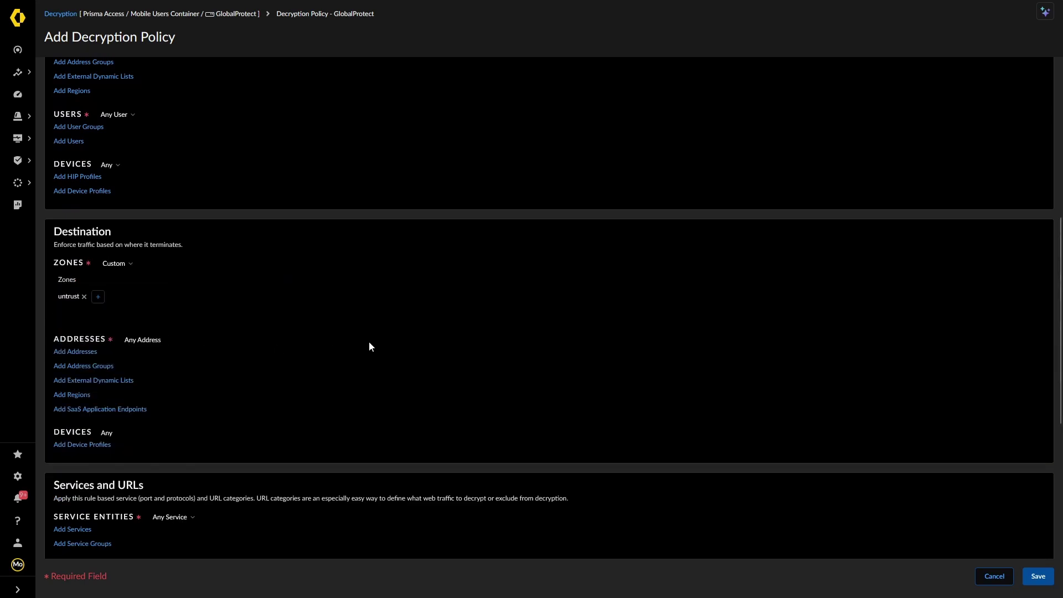
Set the rule's action to Decrypt with the Mode44 Decrypt Profile, and save the rule.
scroll(371, 347, down, 5)
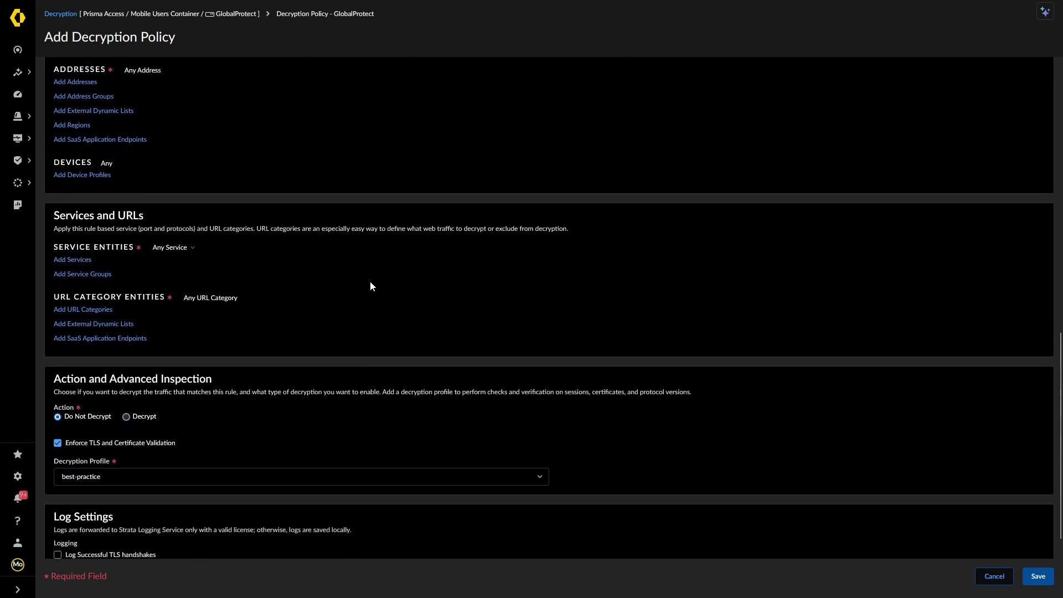
scroll(370, 283, down, 1)
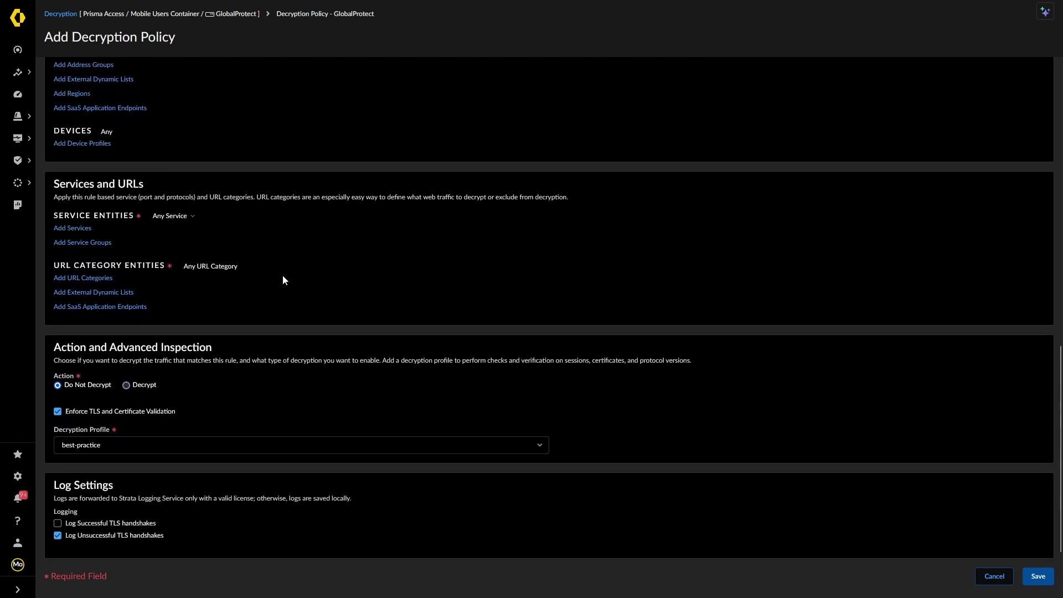
click(126, 386)
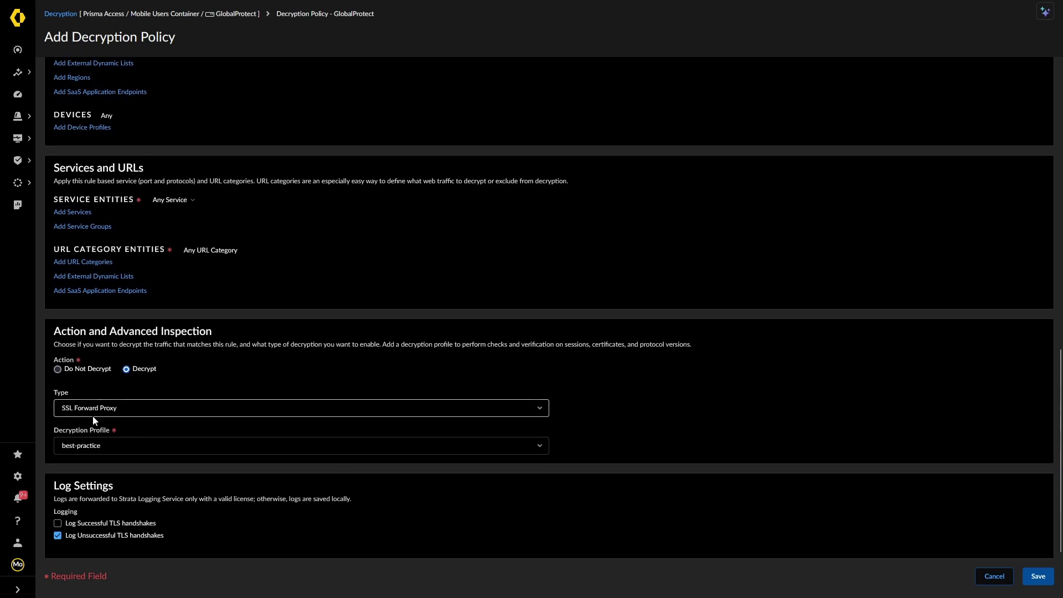
click(542, 447)
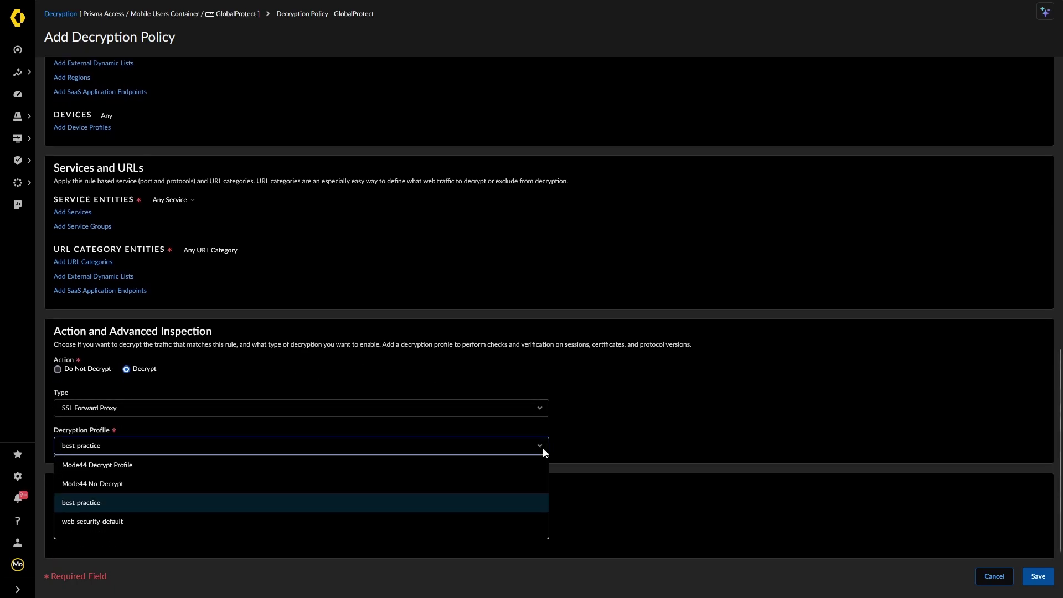
click(95, 465)
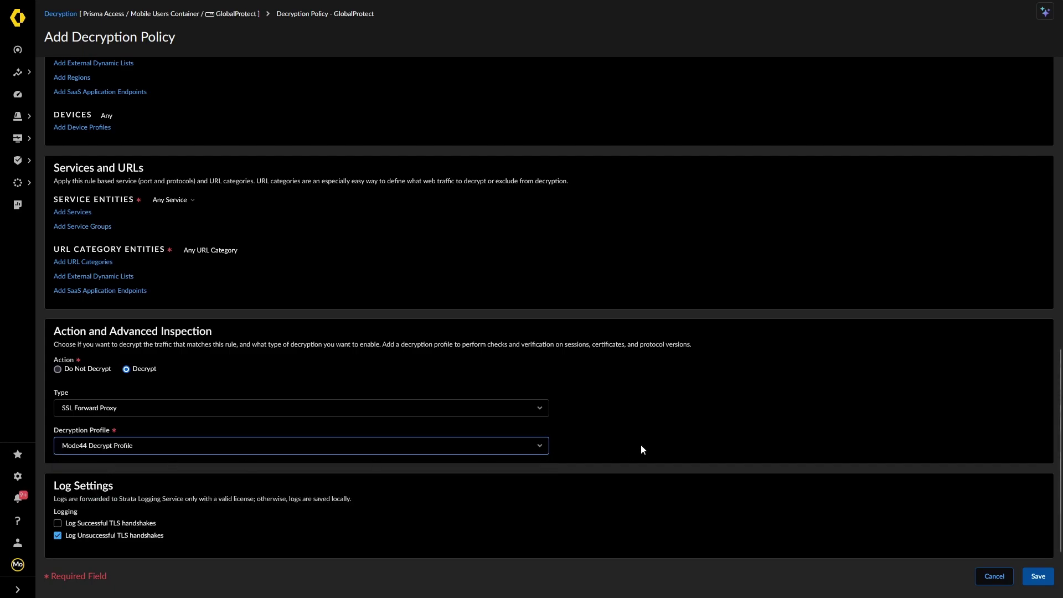
click(1039, 578)
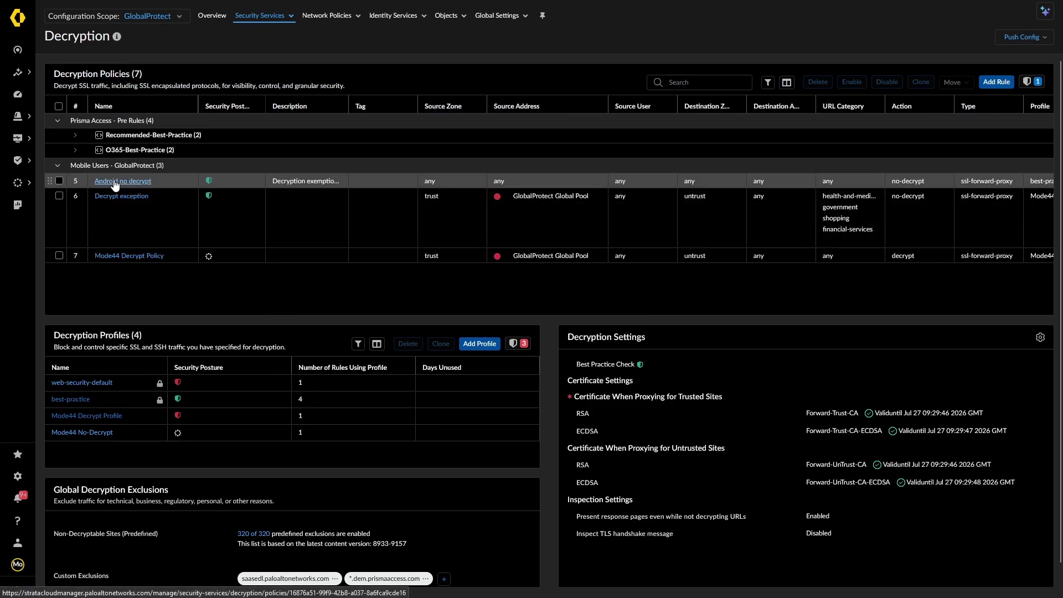
Open the Android no decrypt rule and examine its source device HIP profile, destination and other match criteria.
click(115, 182)
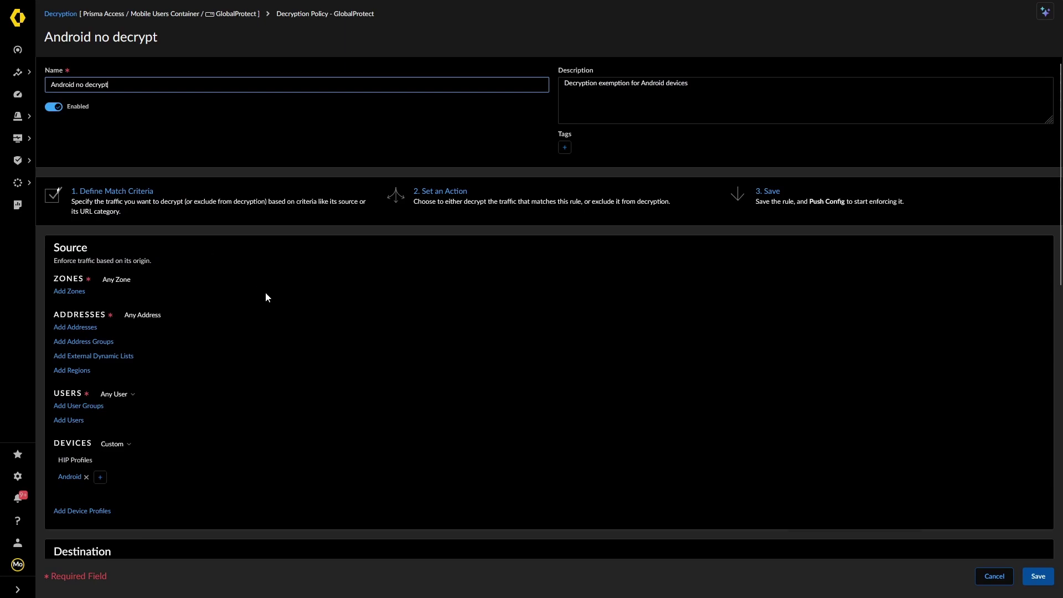
scroll(235, 340, down, 3)
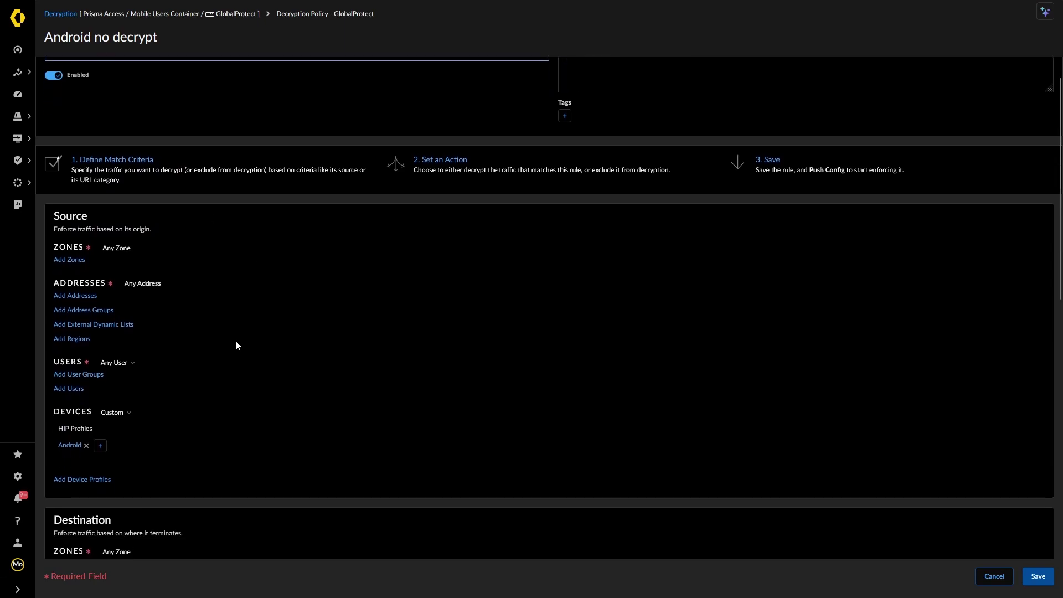
scroll(240, 324, down, 3)
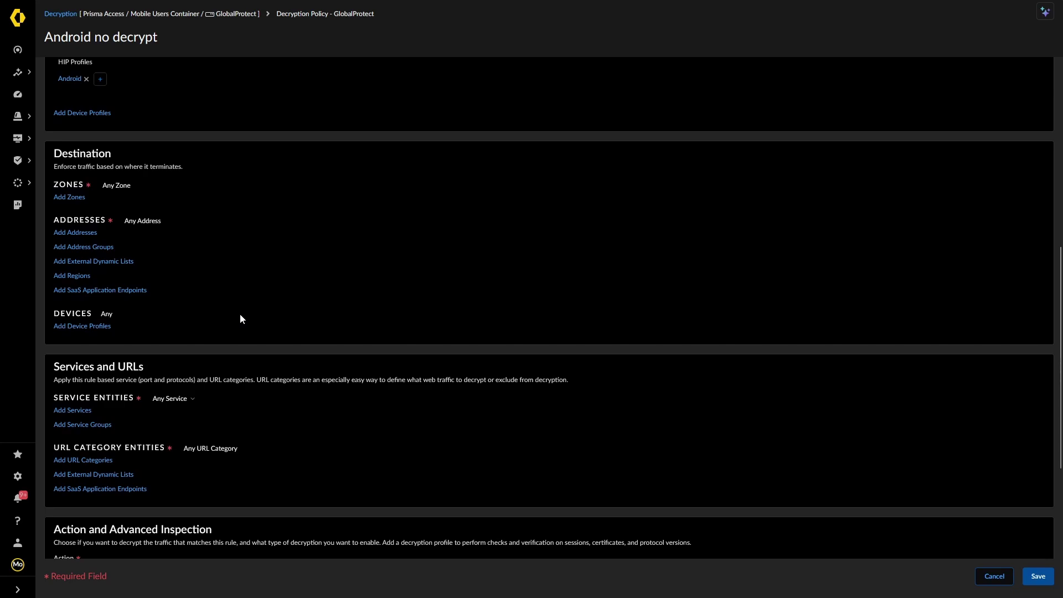
scroll(240, 319, down, 1)
scroll(240, 317, up, 3)
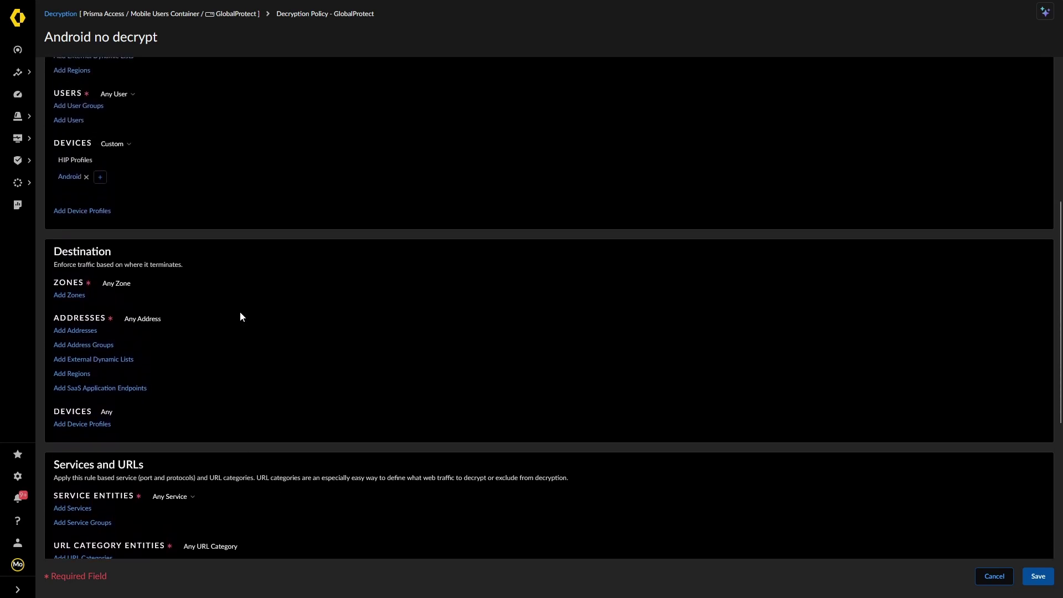
scroll(240, 311, up, 2)
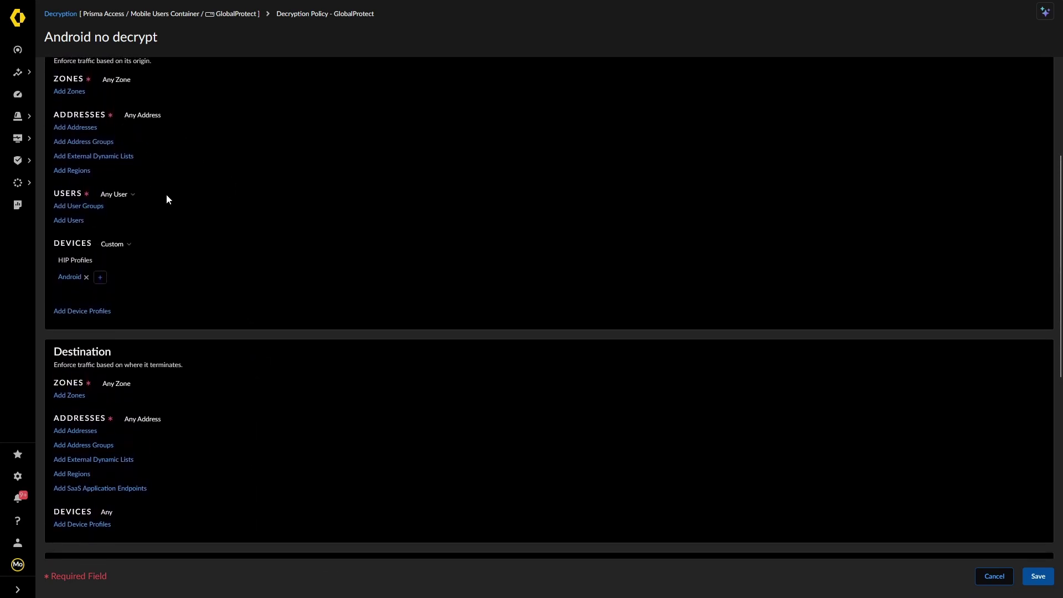
scroll(167, 194, up, 1)
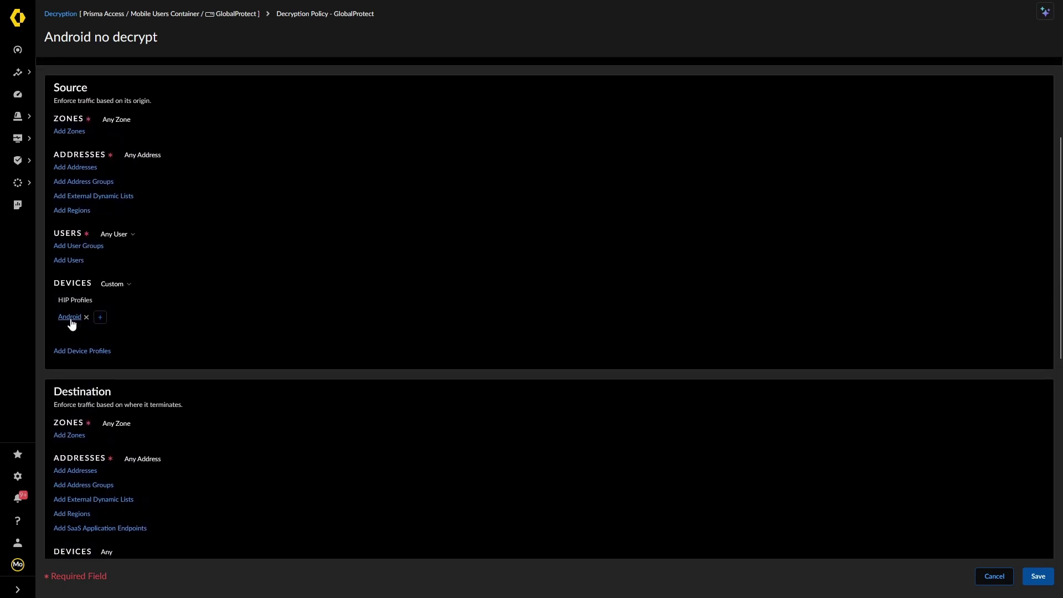
scroll(457, 297, up, 3)
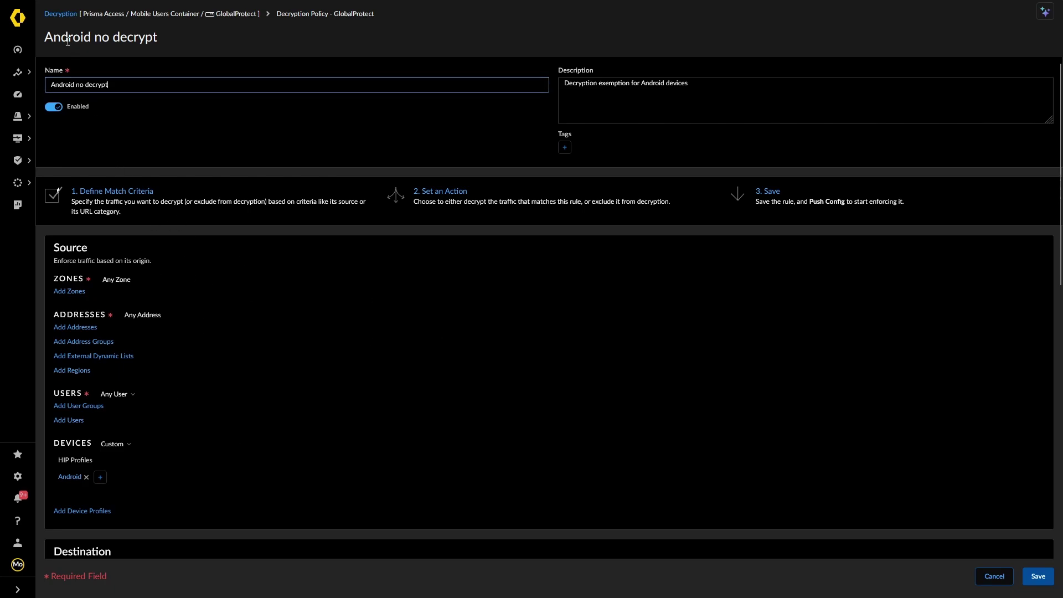
scroll(203, 298, down, 10)
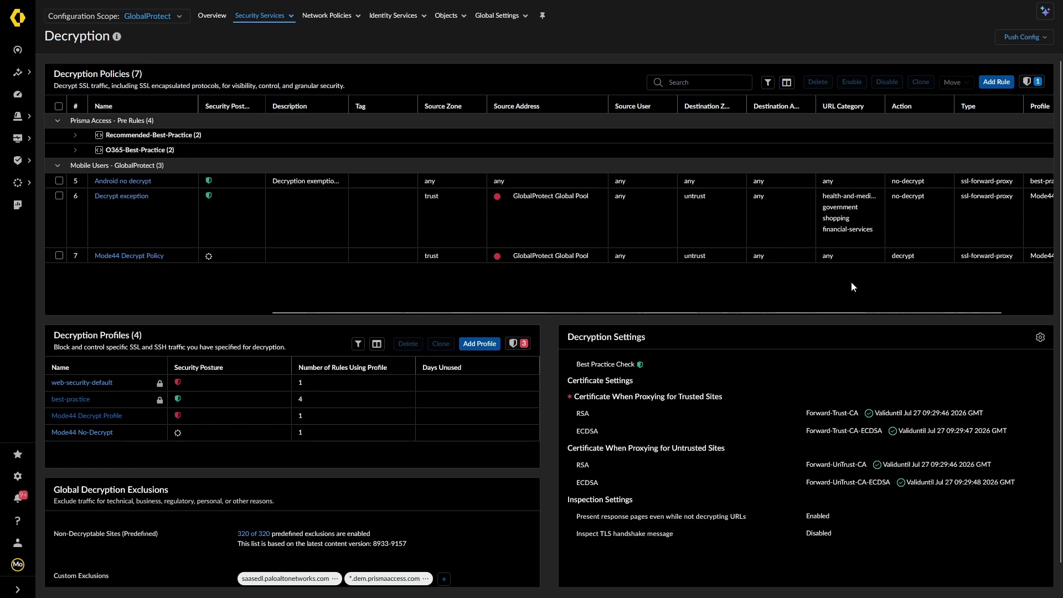
Push the GlobalProtect configuration with the description "Decryption Policy" and close the jobs list.
click(1027, 37)
click(967, 57)
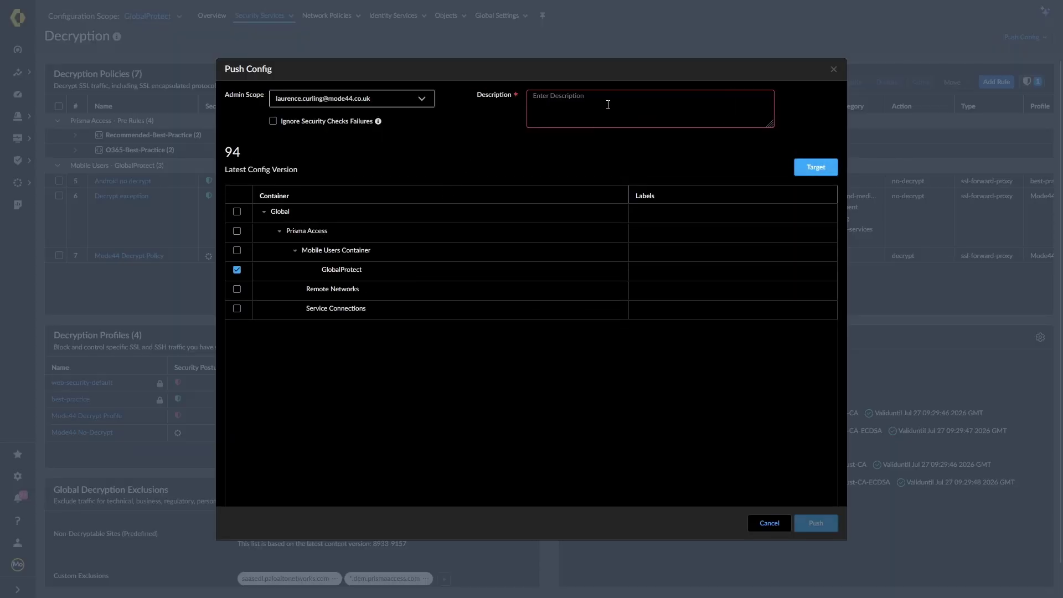
click(608, 104)
text(Decr)
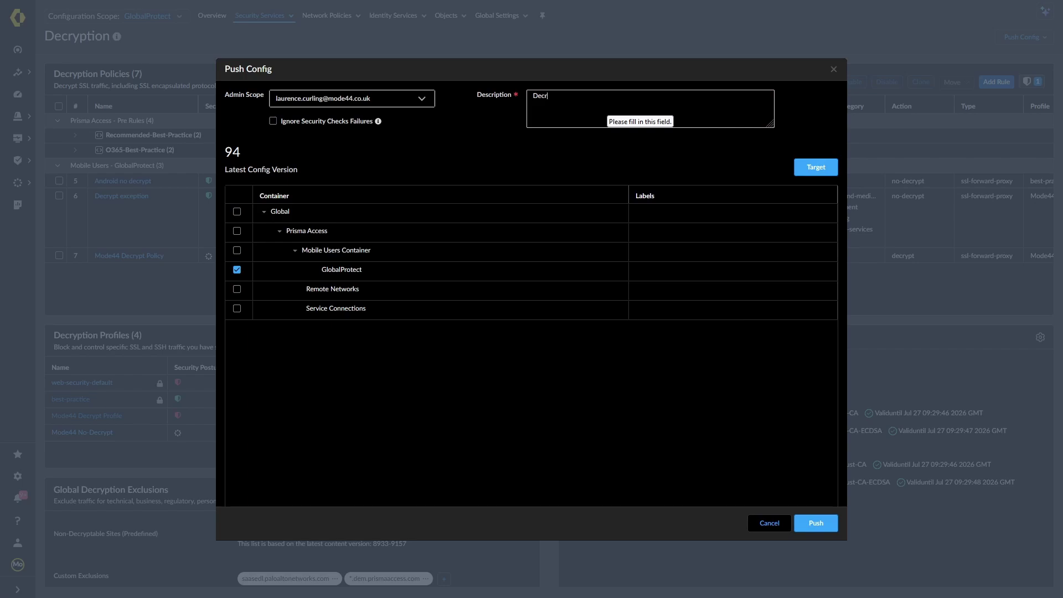
text(pyt)
key(BackSpace)
key(BackSpace)
text(yption Polic)
click(818, 524)
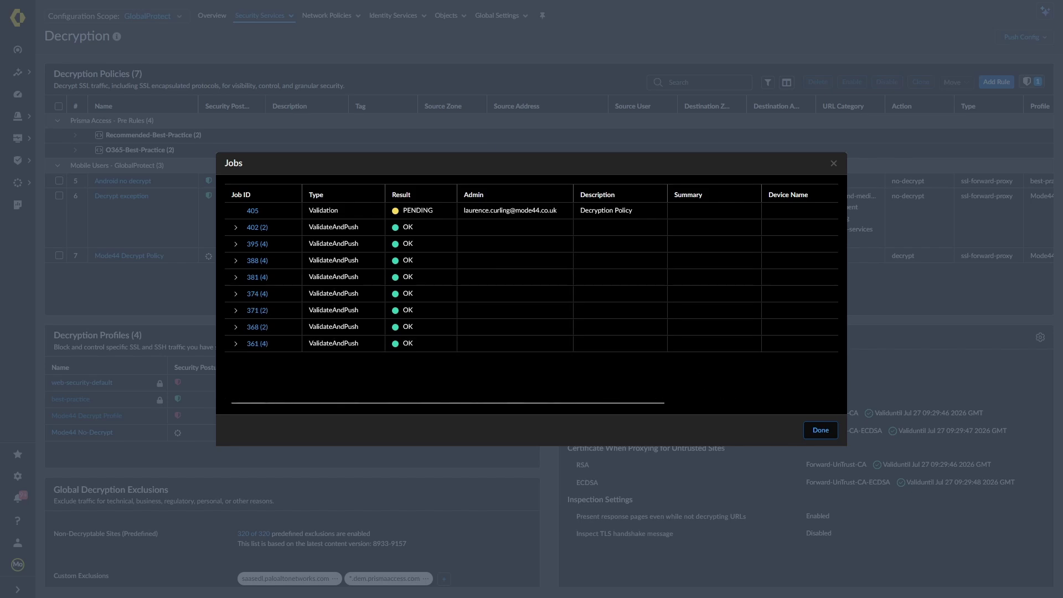
click(821, 431)
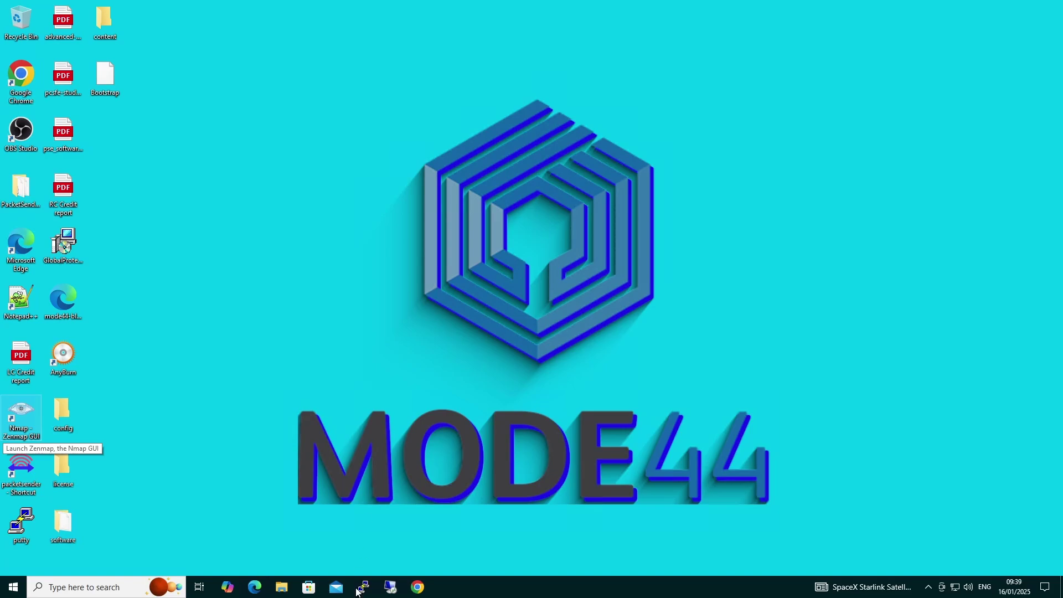
click(254, 588)
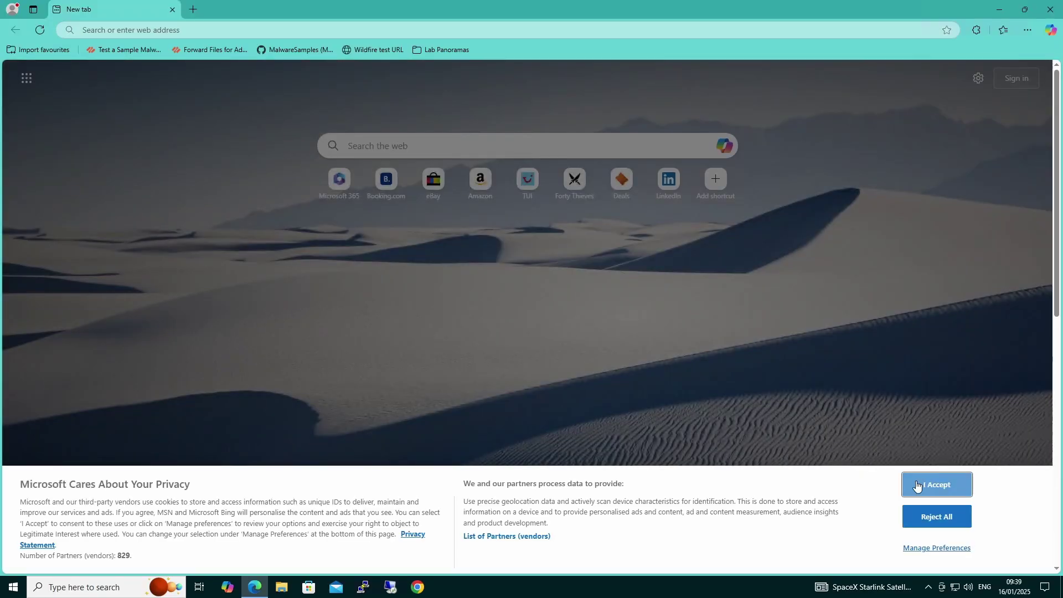
click(918, 486)
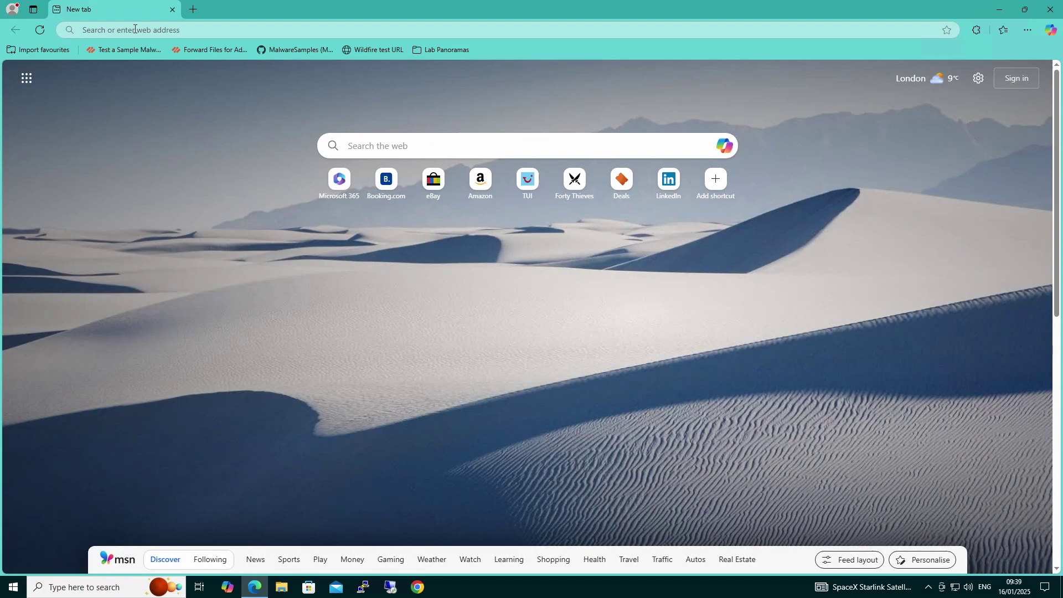
right_click(134, 28)
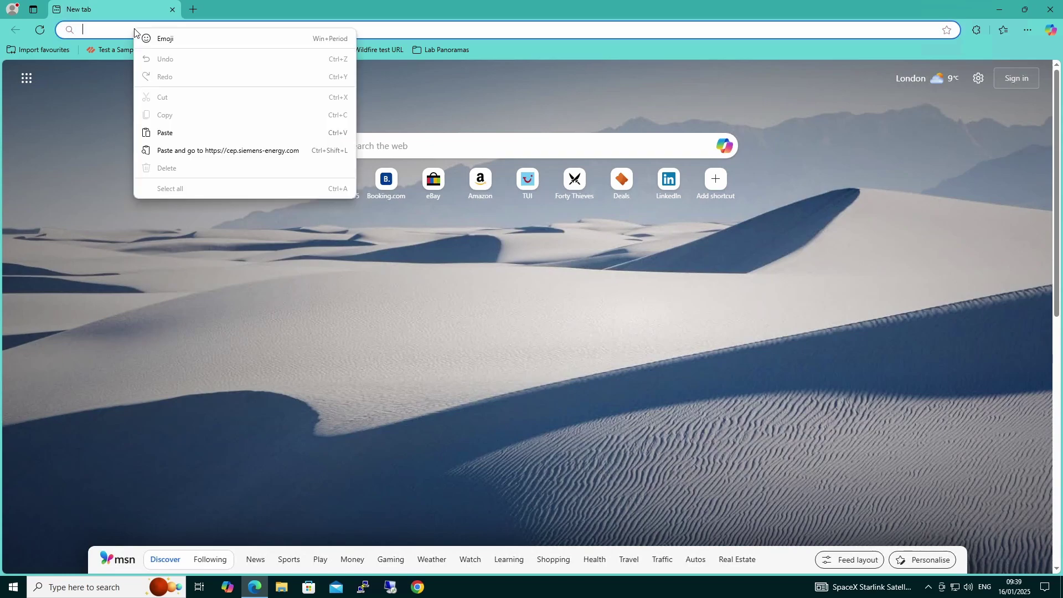
click(223, 151)
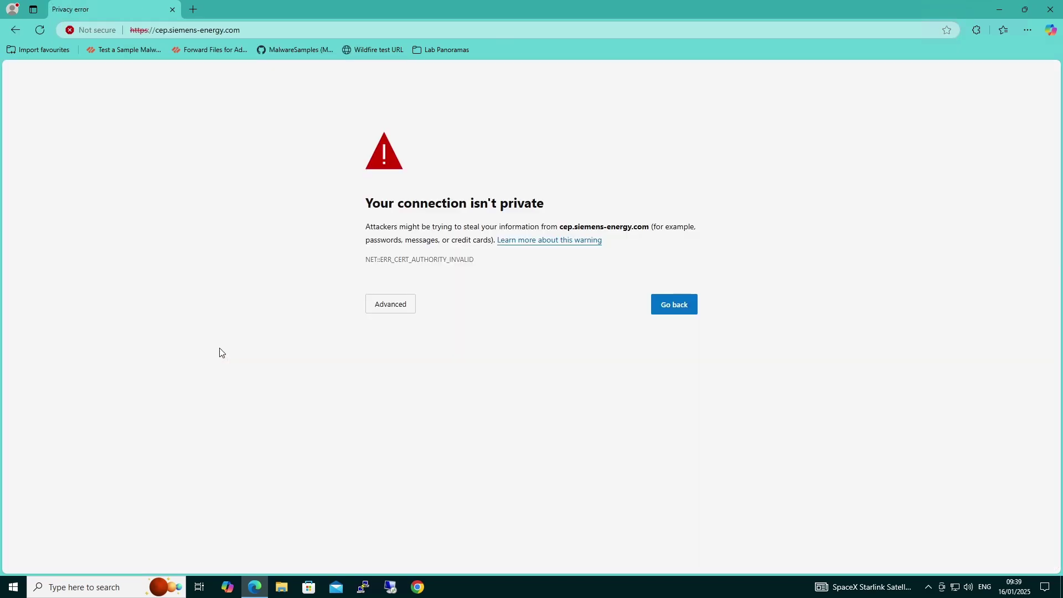
click(386, 313)
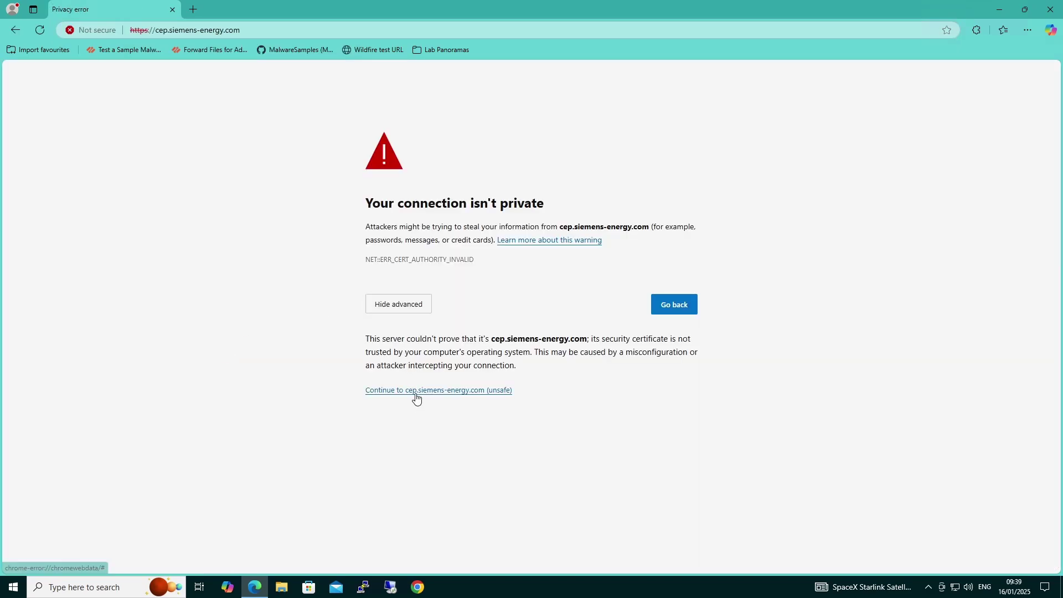
click(417, 392)
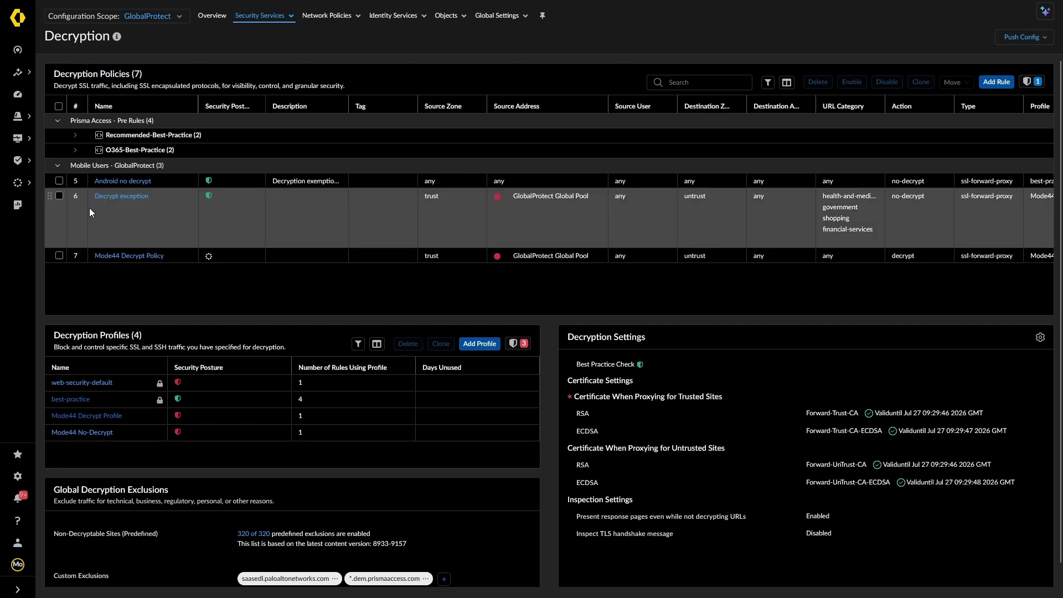
In Prisma Access's Log Viewer, filter the firewall traffic logs by Session End Reason = 'decrypt-cert-validation' and examine the entries' zones and addresses.
mouse_move(18, 116)
click(81, 151)
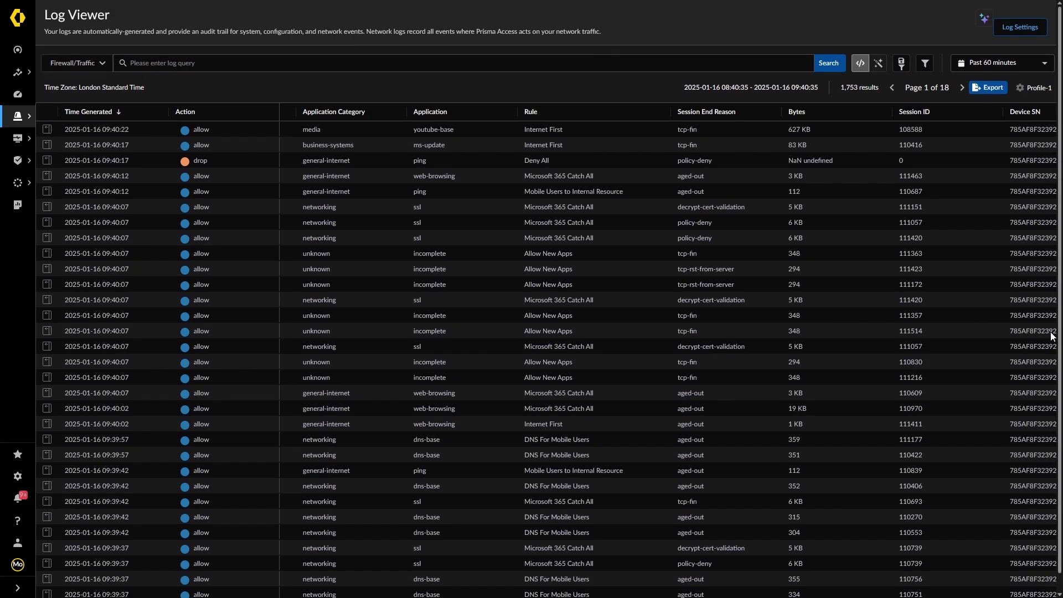
click(223, 65)
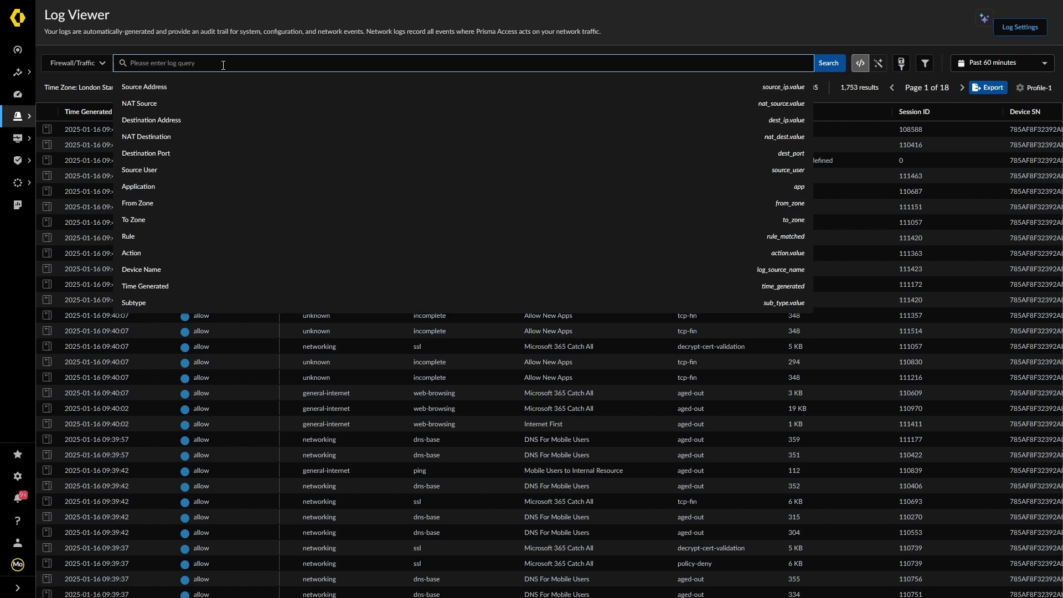
text(sessi)
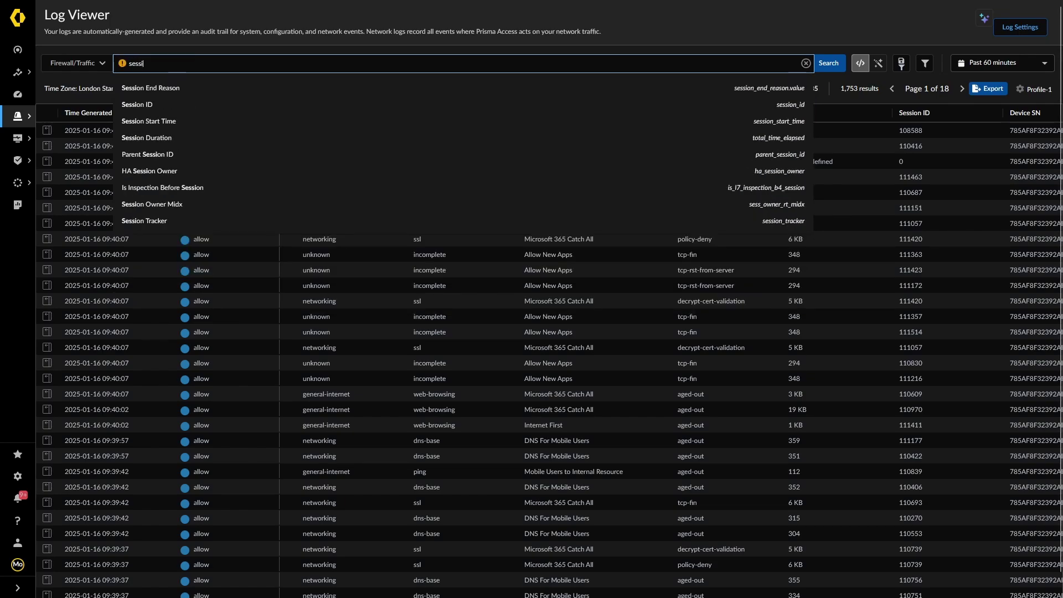
click(168, 93)
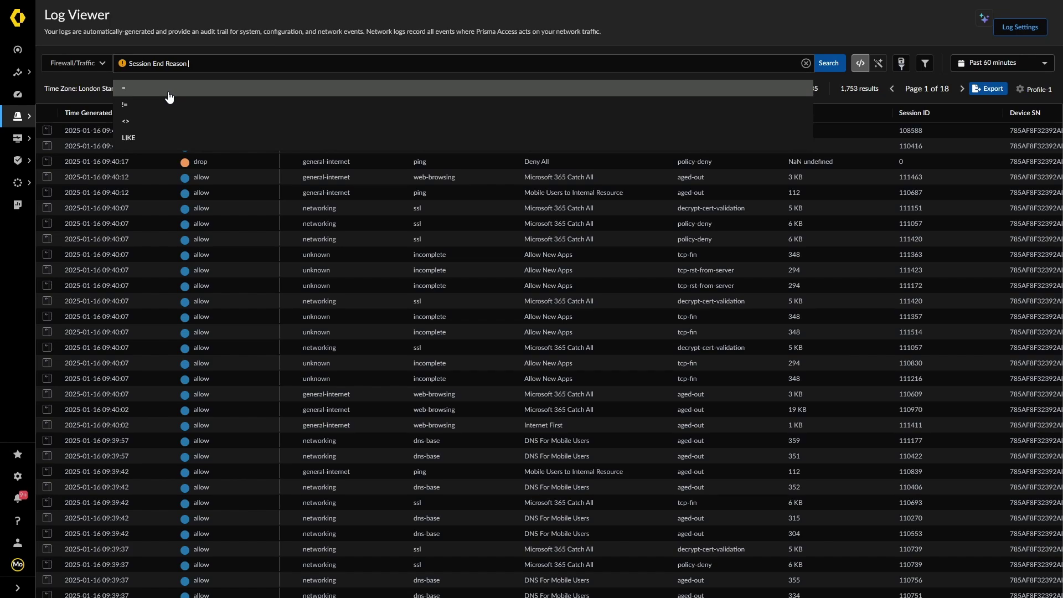
click(169, 88)
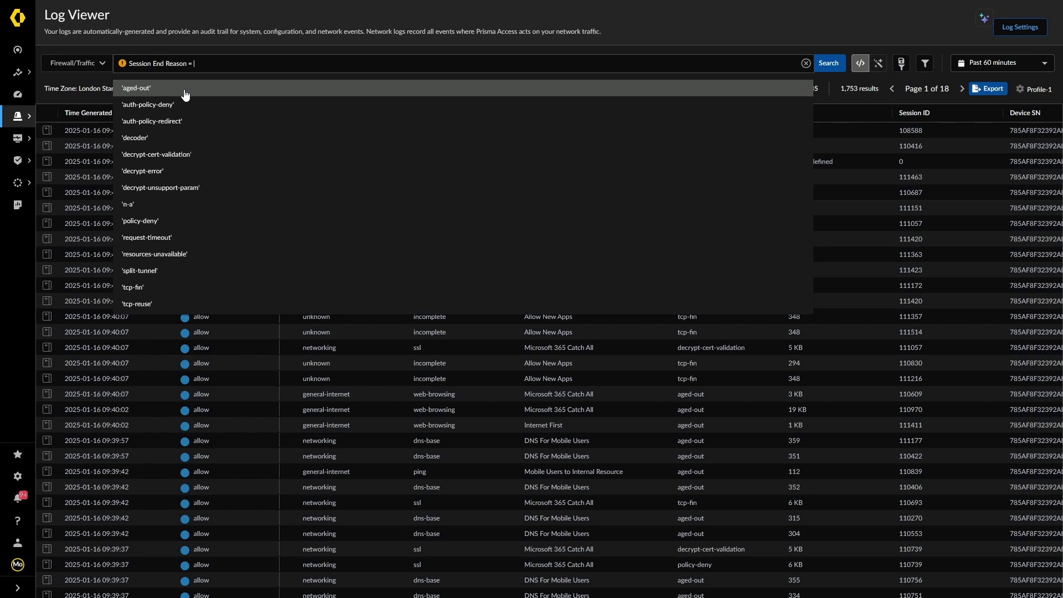
click(149, 159)
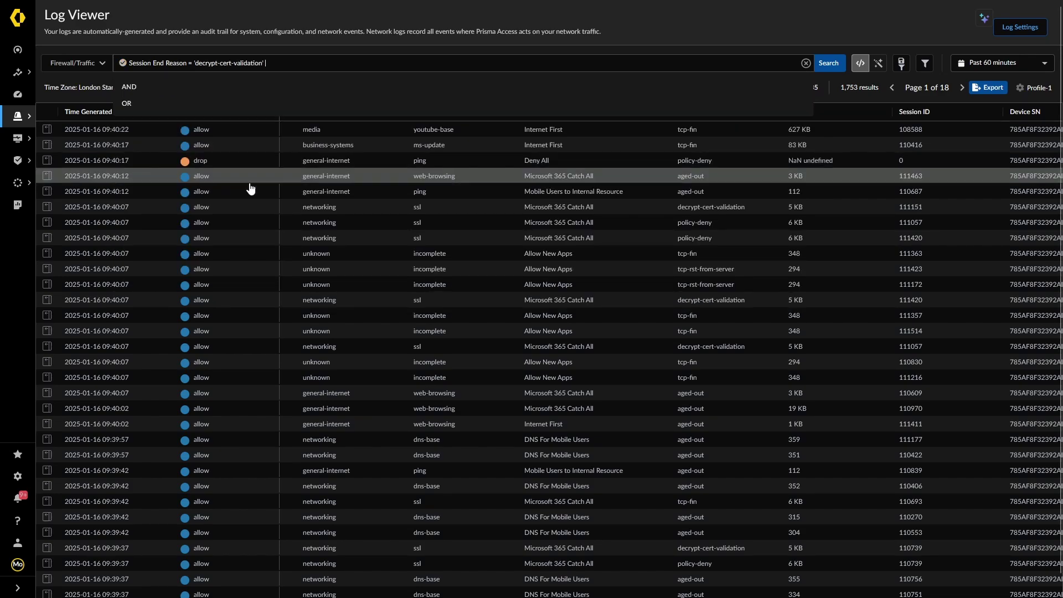
click(829, 62)
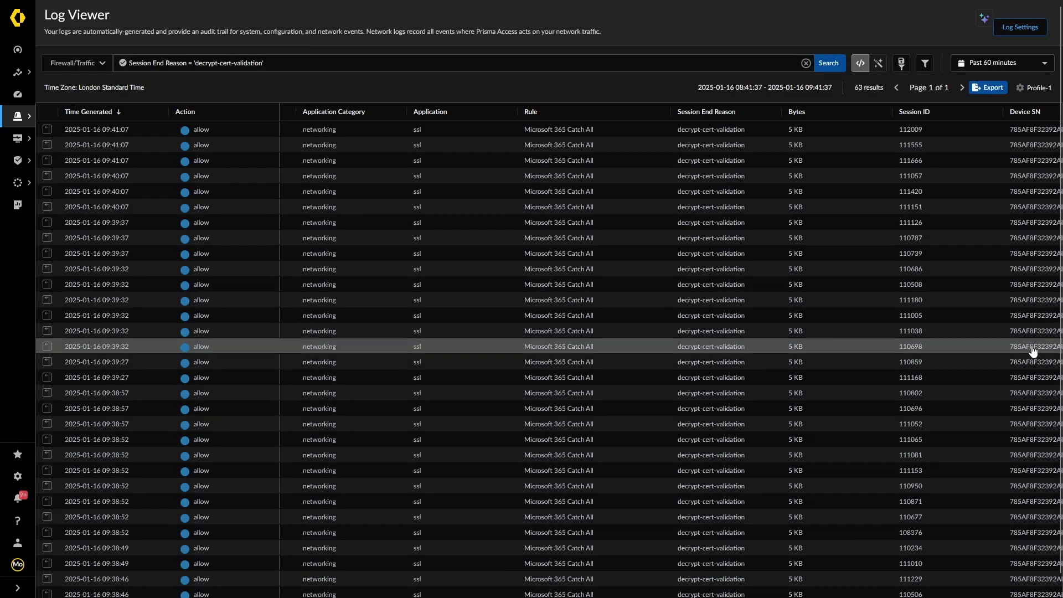
scroll(1053, 349, down, 1)
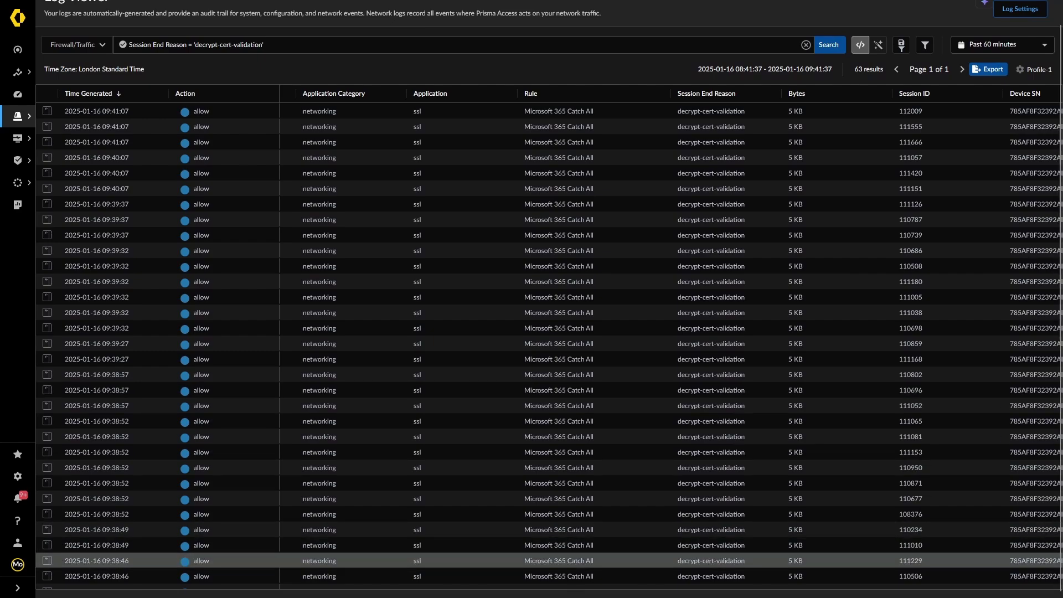
drag(569, 588, 243, 595)
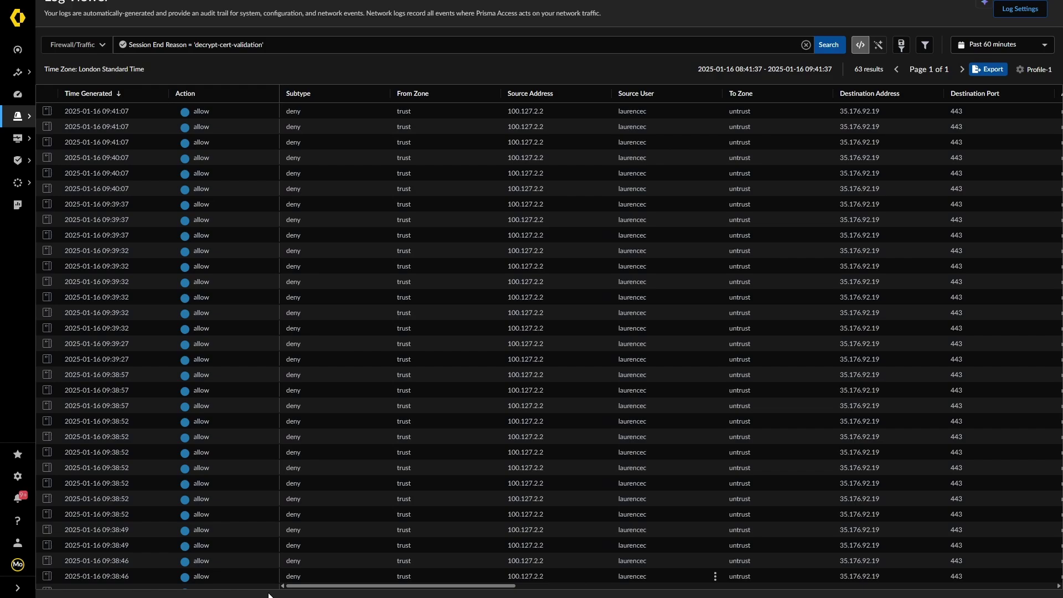
Examine the filtered traffic log entries' destination, application, rule, session end reason, bytes and session ID columns.
scroll(270, 595, right, 10)
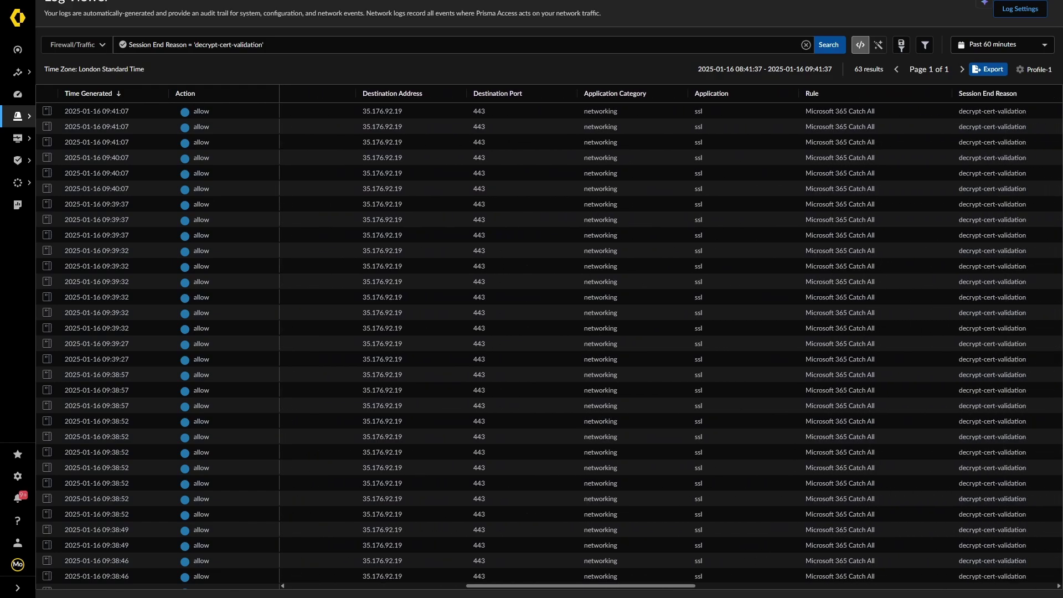
scroll(270, 594, right, 10)
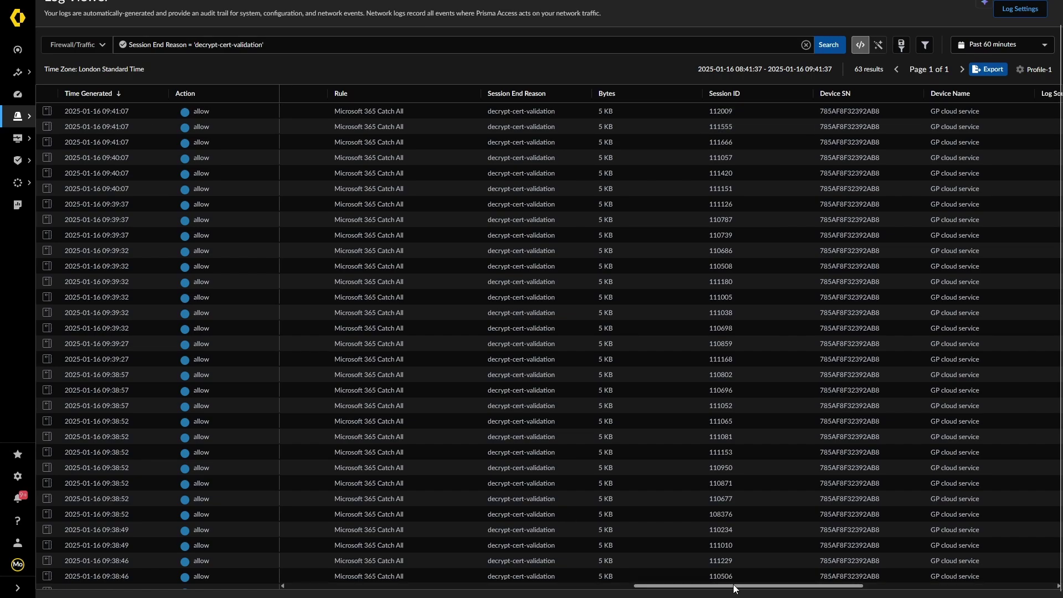
drag(663, 586, 312, 573)
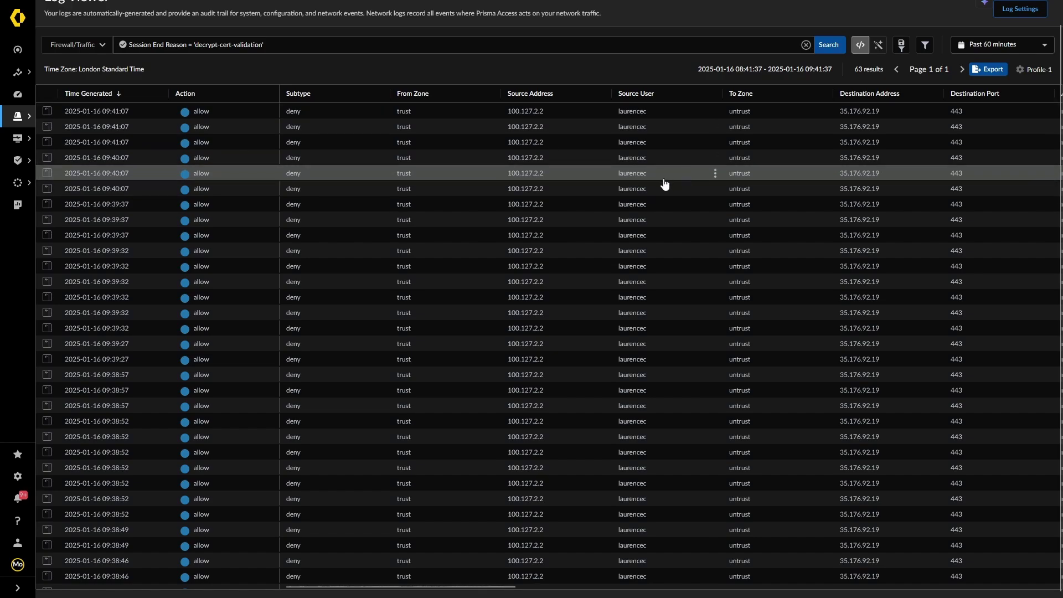
Add the destination address 35.176.92.19 to the log query, copy the value '35.176.92.19/32', and clear the query.
click(860, 158)
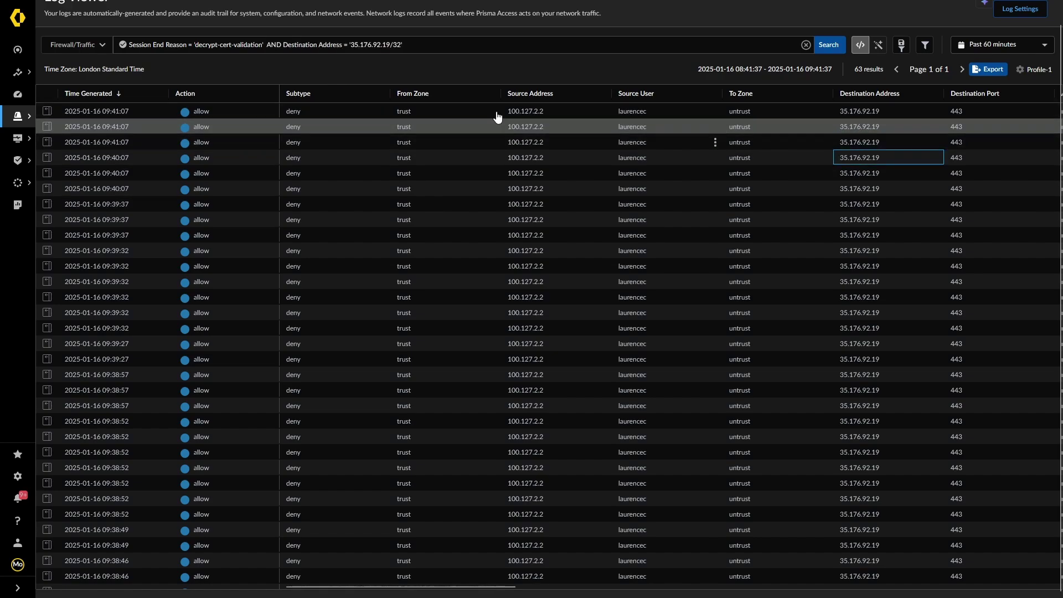
click(371, 44)
key(ctrl+a)
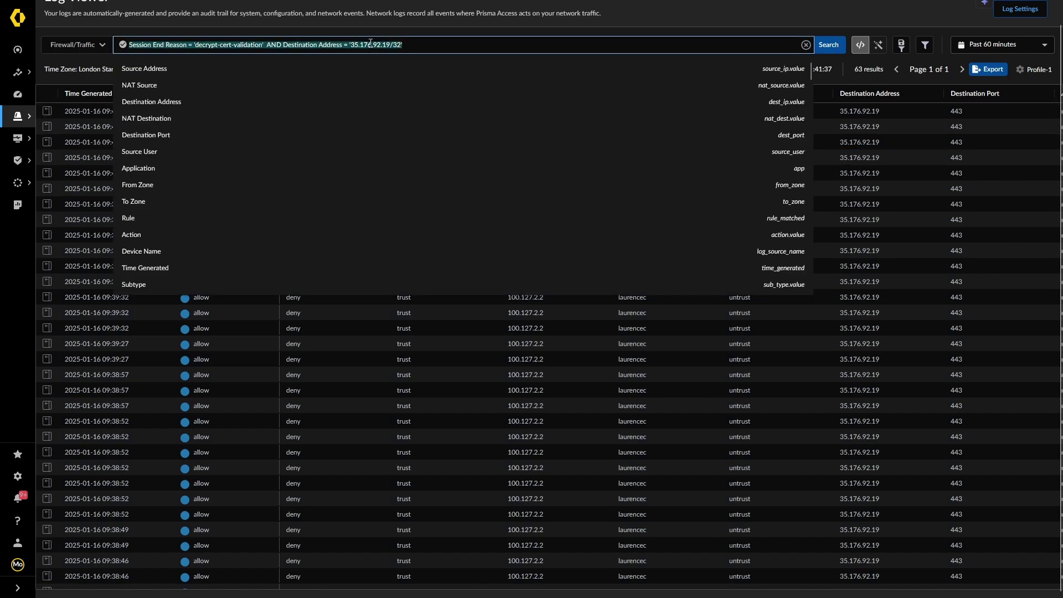
click(350, 45)
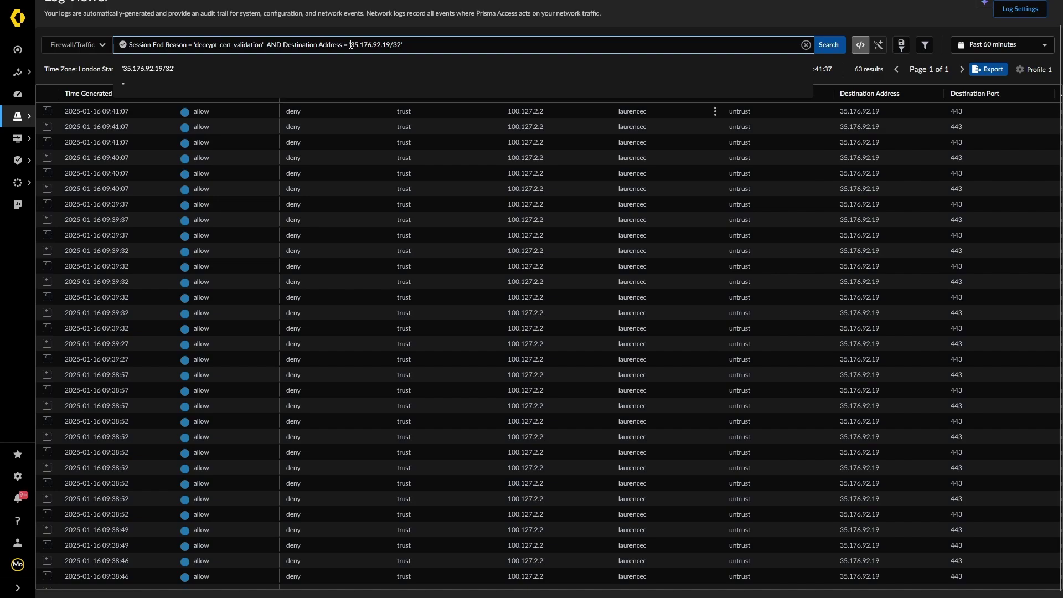
drag(351, 44, 403, 44)
right_click(393, 45)
click(427, 106)
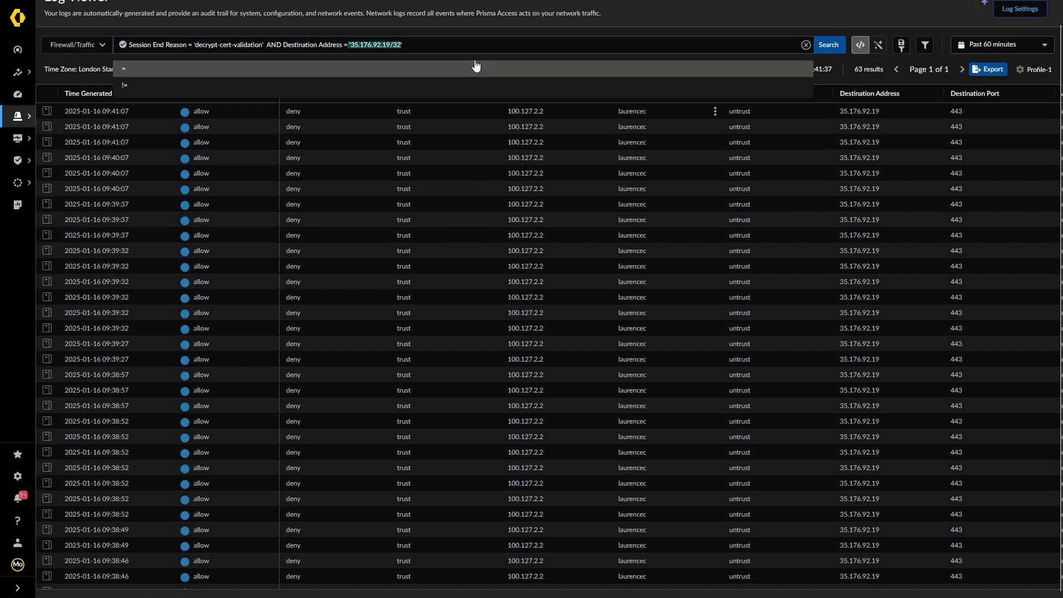
click(805, 44)
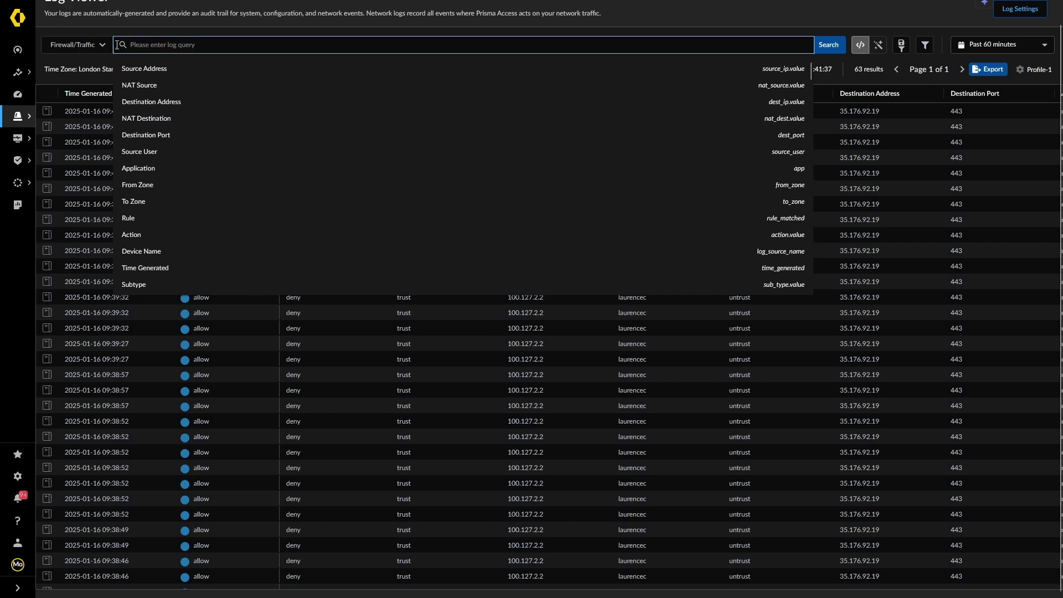
Switch the log viewer to the Firewall/Decryption logs and examine the entries' TLS encryption, root status and chain status columns.
click(78, 44)
click(89, 212)
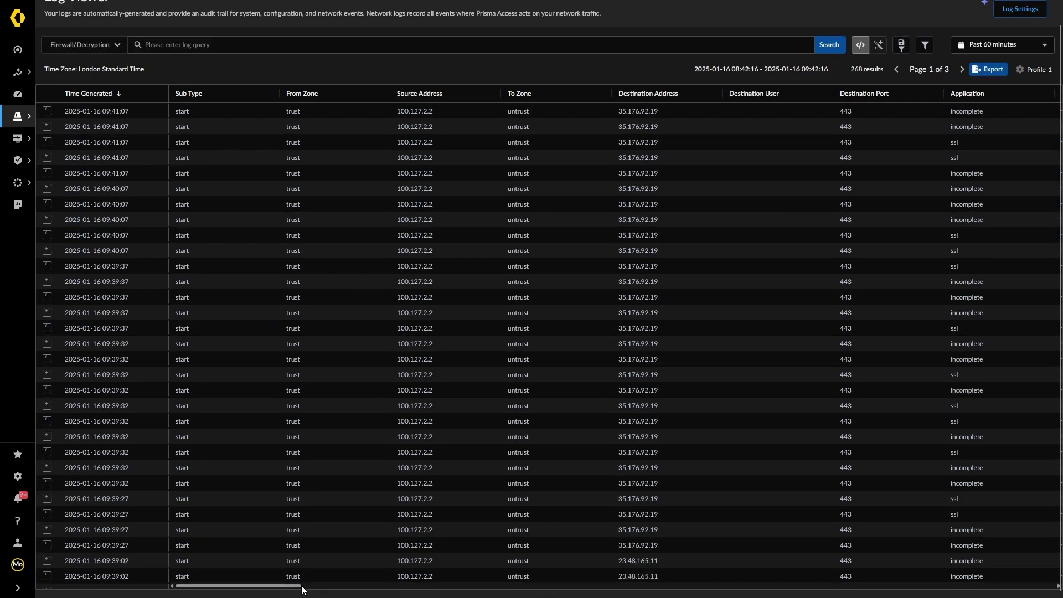
drag(301, 586, 759, 595)
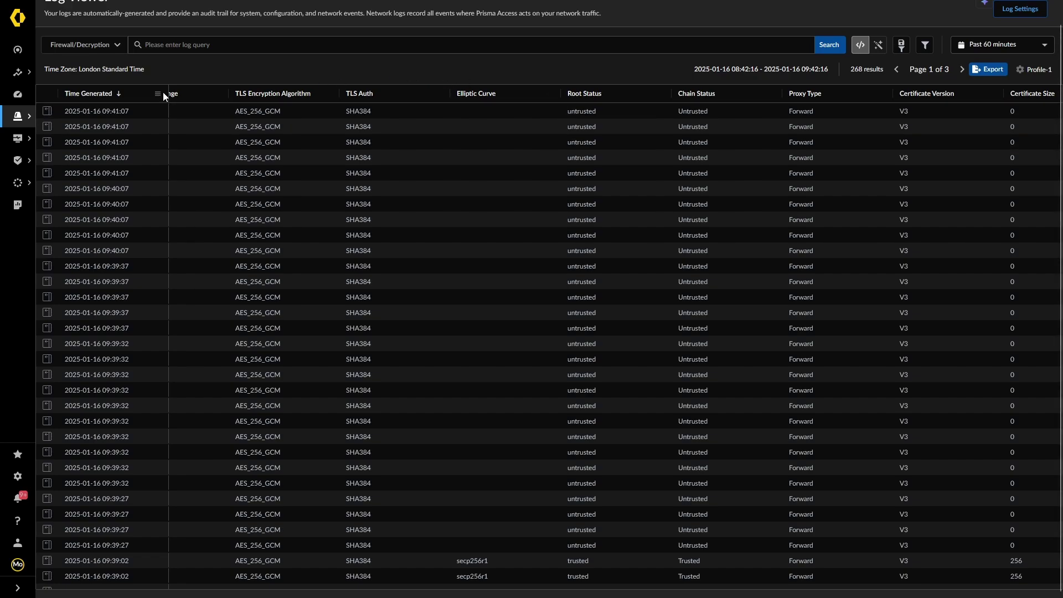
scroll(166, 88, up, 1)
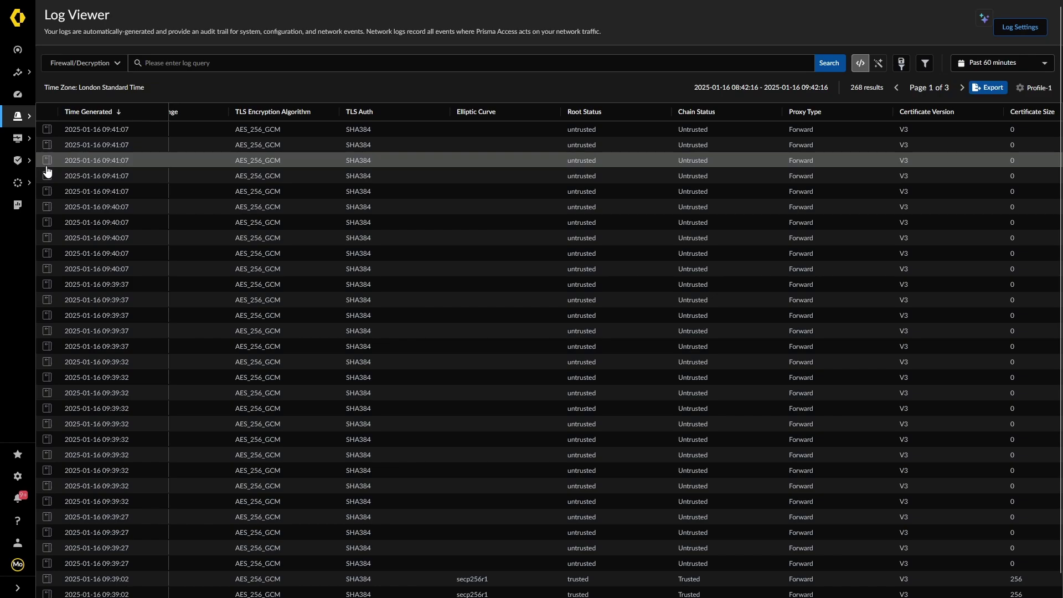
Open the Decryption configuration for the GlobalProtect scope and examine its policies, profiles and certificate settings.
mouse_move(18, 139)
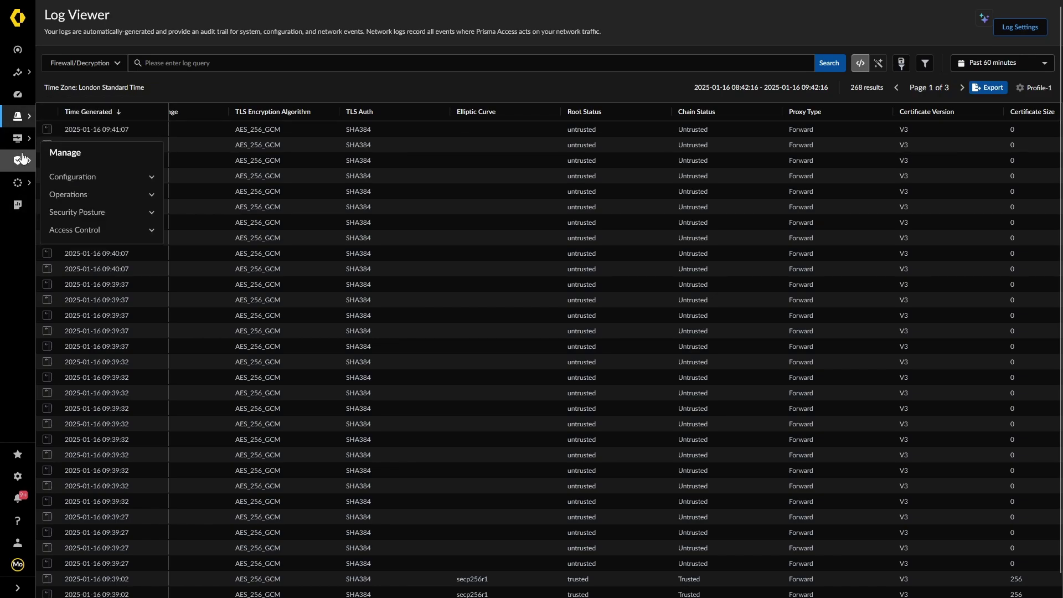
click(79, 177)
click(88, 195)
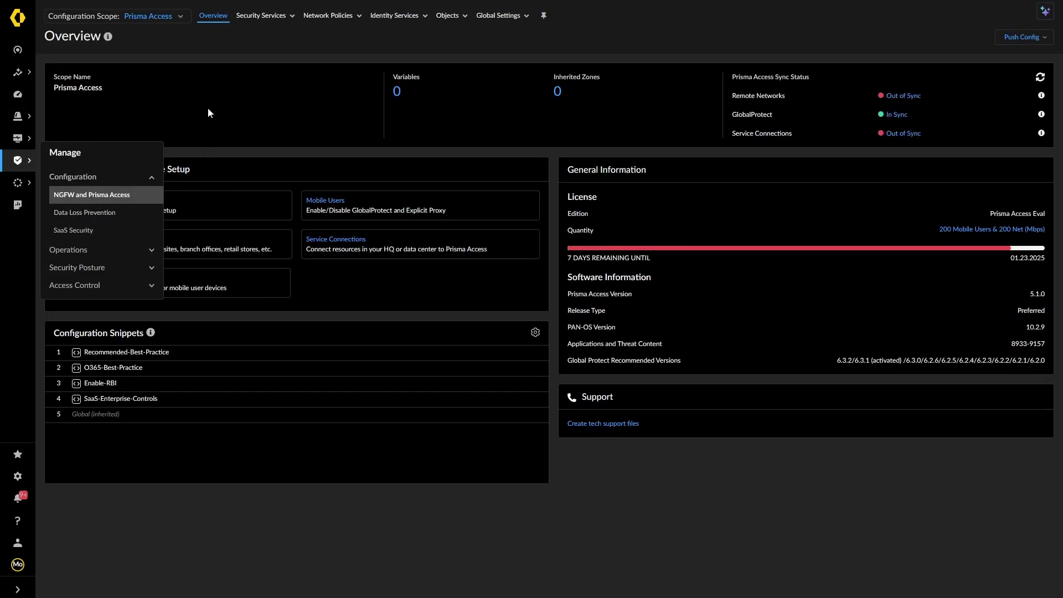
click(261, 15)
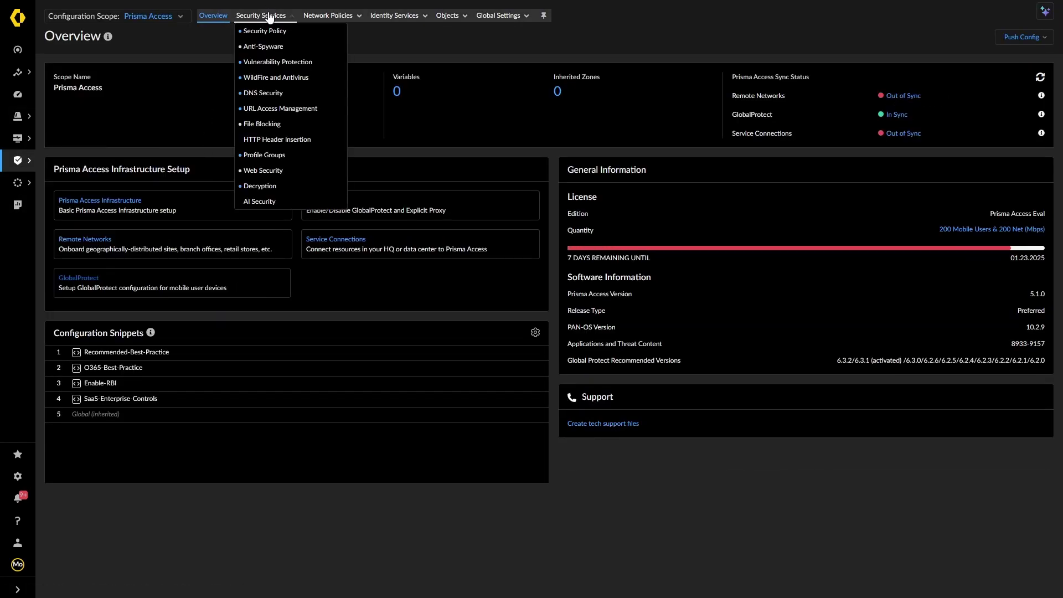
click(261, 186)
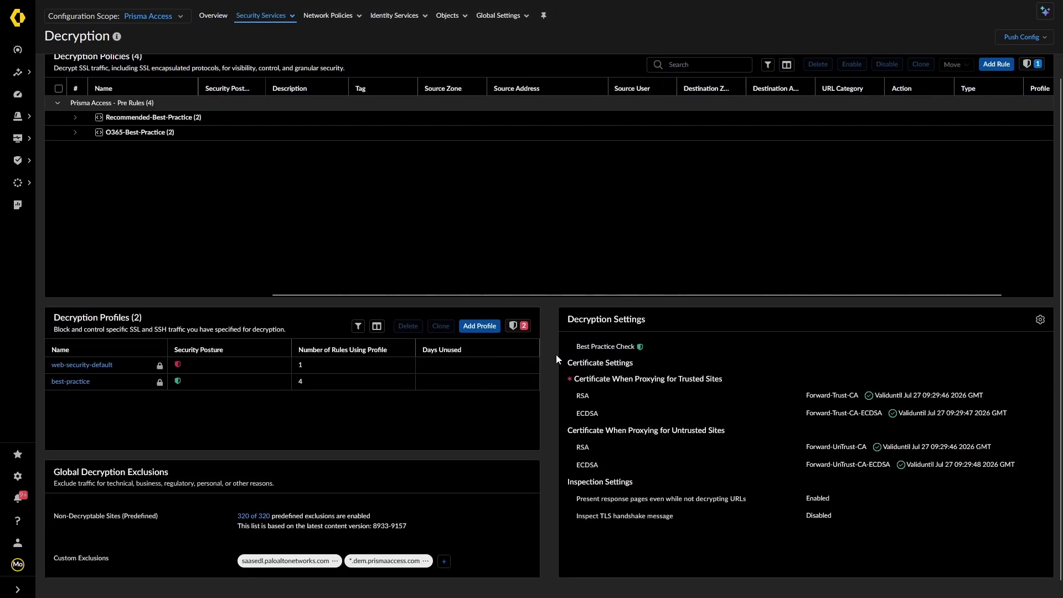
scroll(415, 415, up, 1)
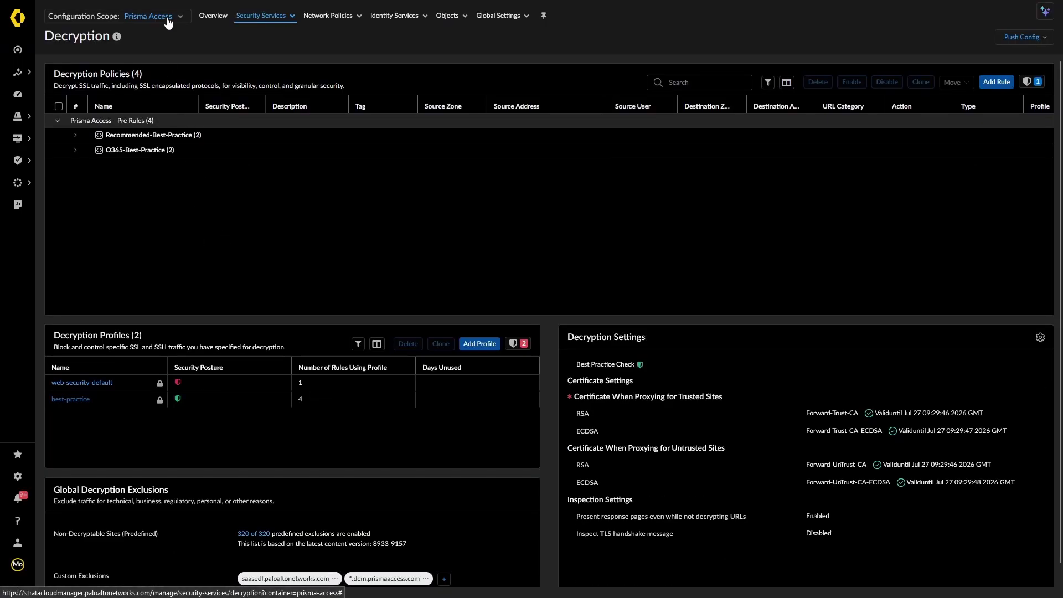
click(168, 23)
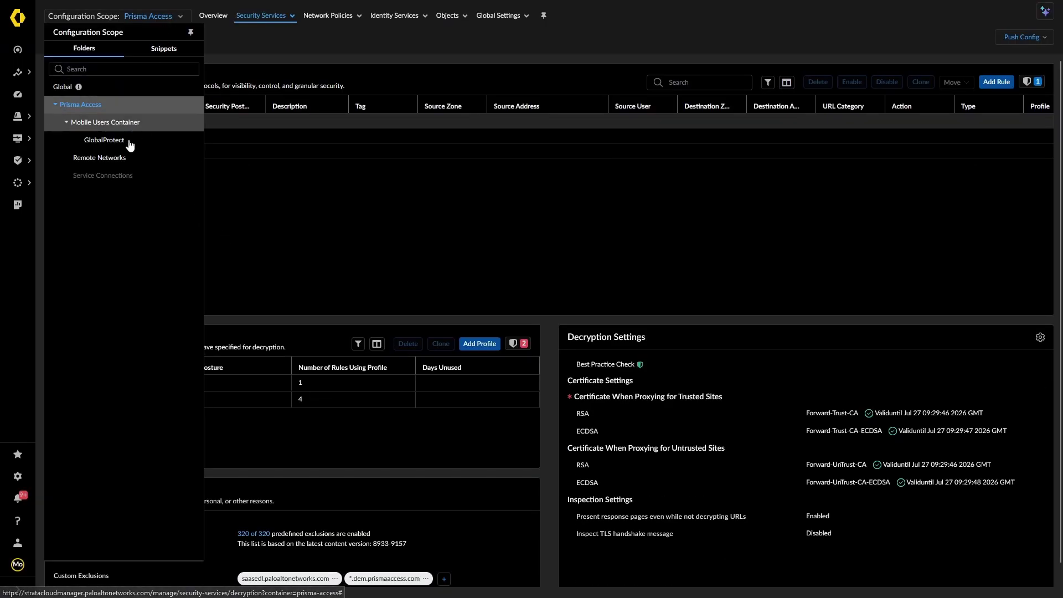
click(124, 138)
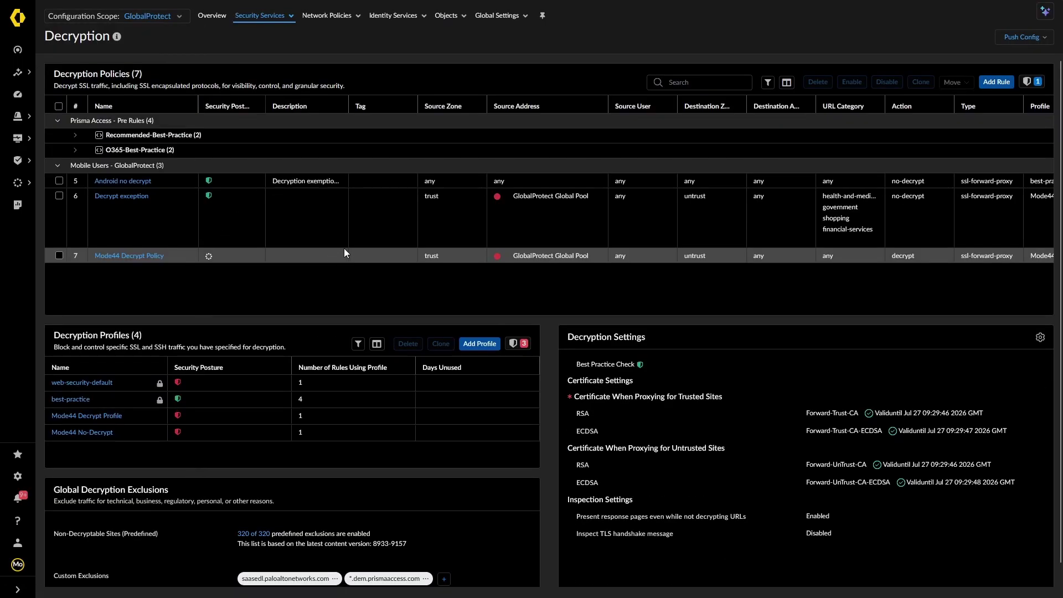
scroll(344, 248, down, 1)
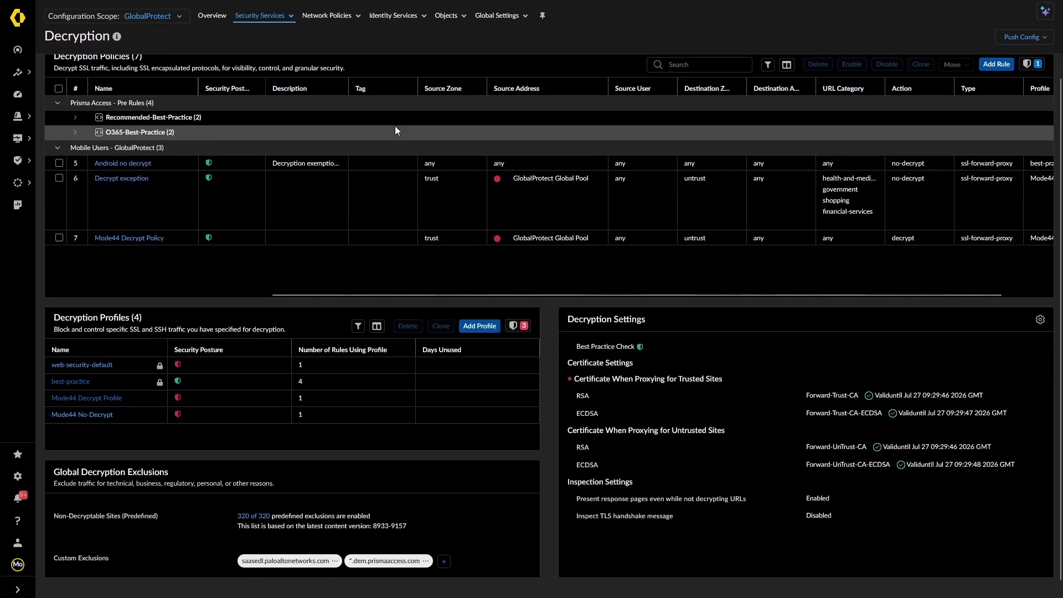
Open Certificate Management for the GlobalProtect scope and examine the custom certificates.
click(447, 16)
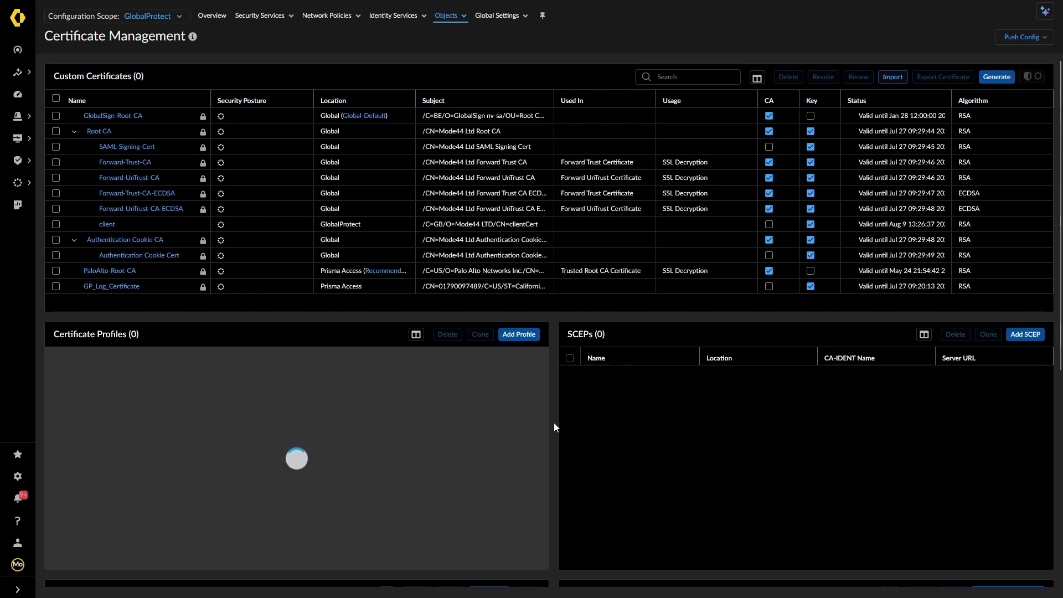
scroll(554, 423, down, 4)
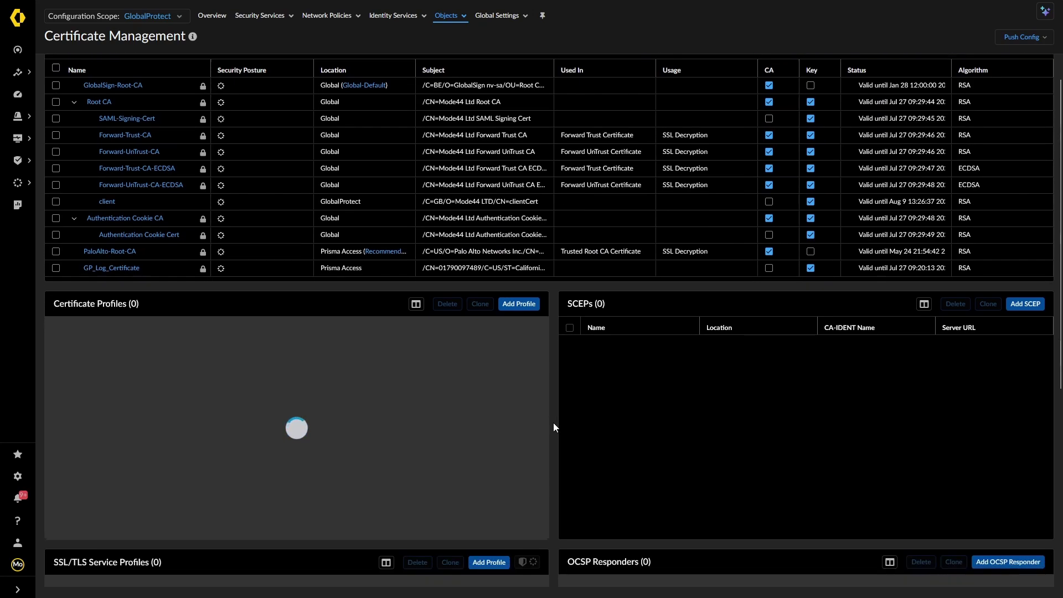
scroll(553, 425, down, 3)
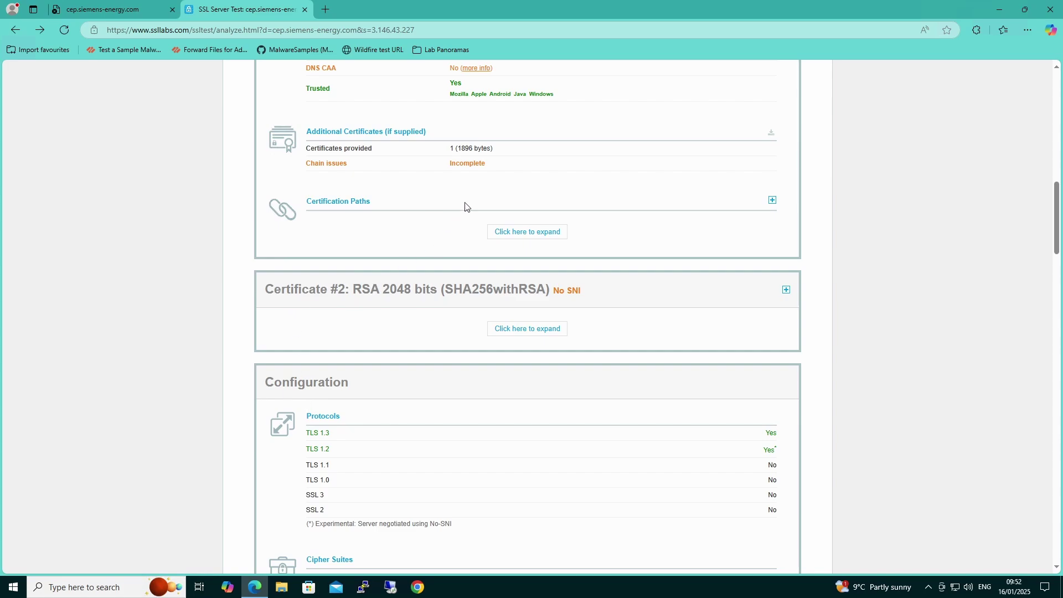
In Edge's SSL Labs report for cep.siemens-energy.com, expand the first certificate's certification paths and examine the chain's intermediate and root certificates.
scroll(458, 211, down, 1)
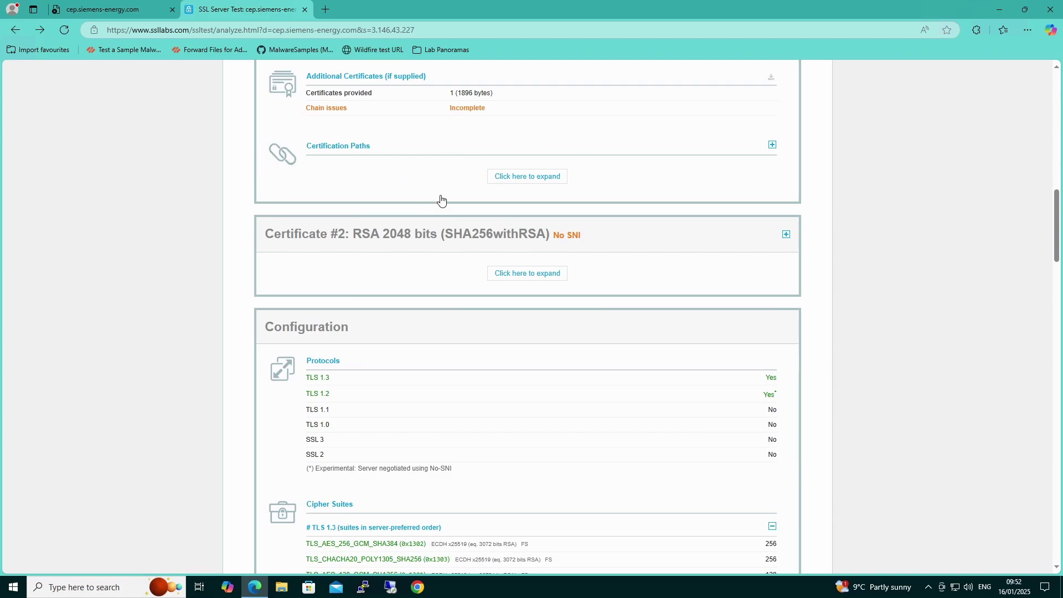
click(517, 177)
scroll(401, 238, down, 1)
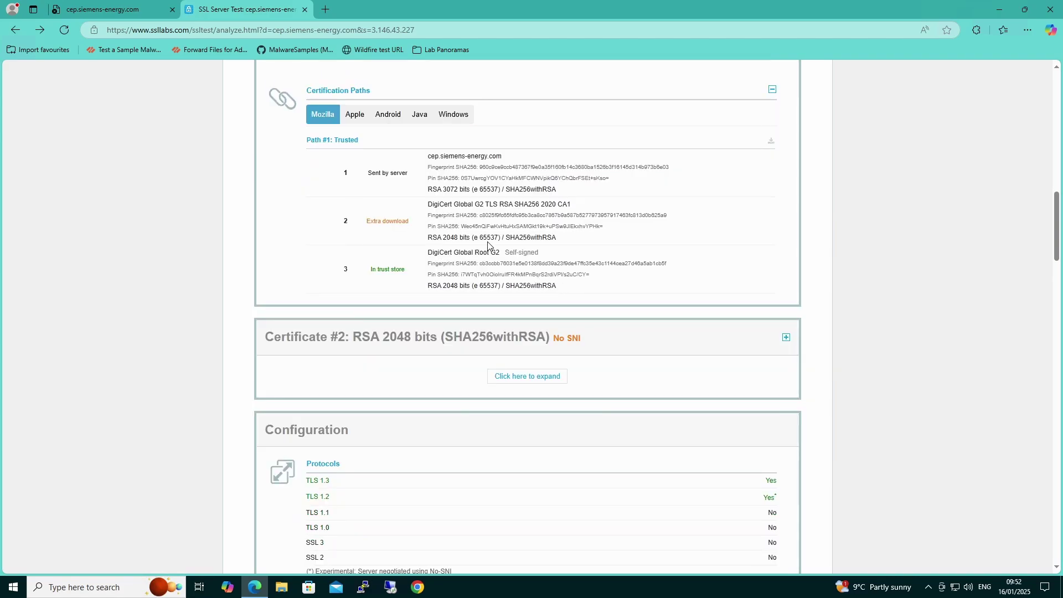
scroll(487, 244, up, 1)
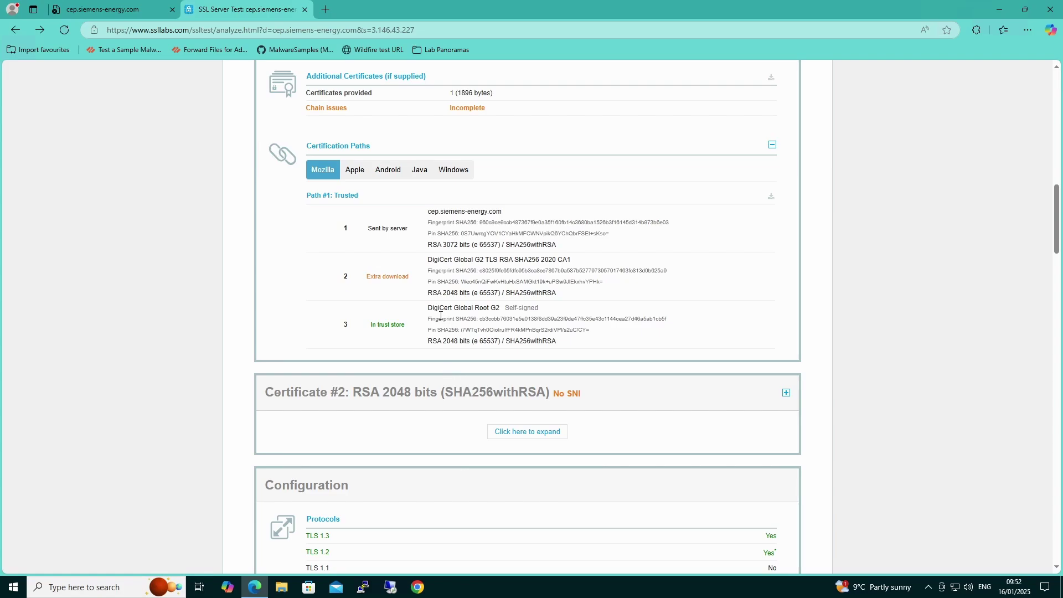
mouse_move(494, 316)
mouse_move(431, 260)
mouse_move(505, 272)
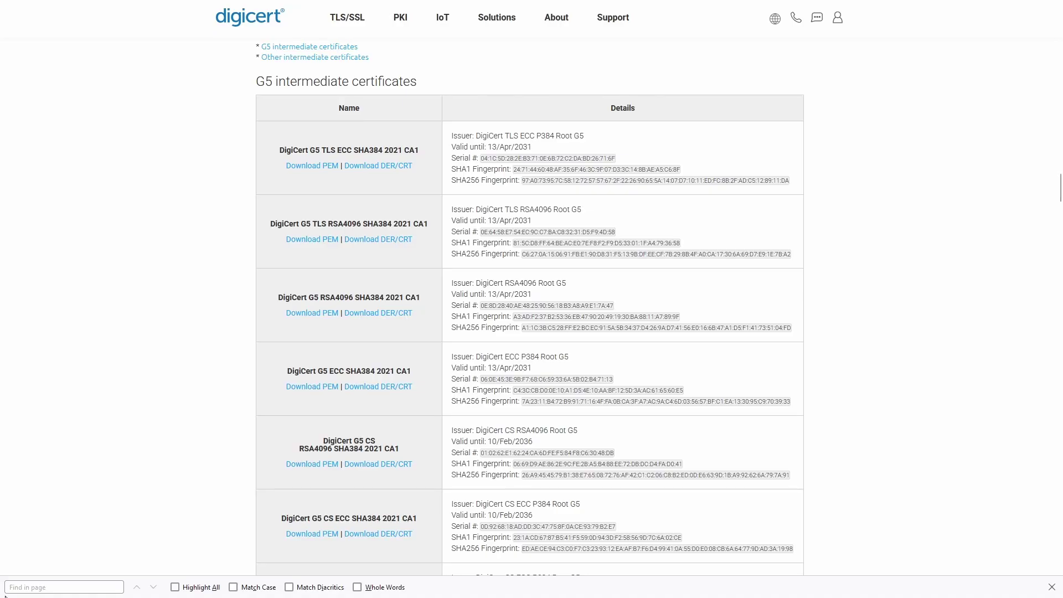
On DigiCert's root certificates page, find "DigiCert Global G2 TLS RSA SHA256 2020 CA1" and download its PEM file.
right_click(40, 587)
click(56, 540)
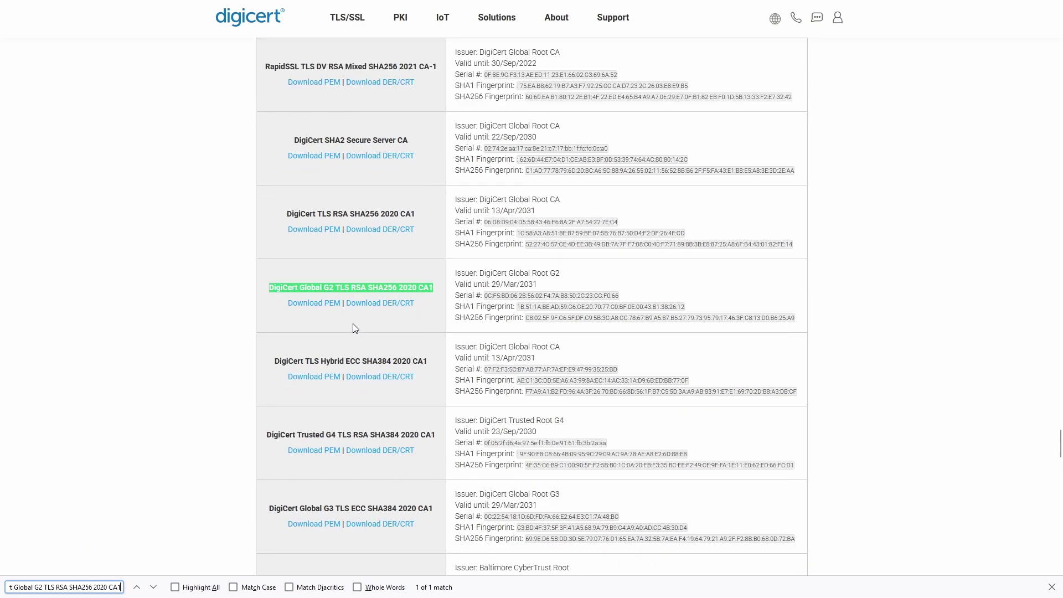
click(315, 304)
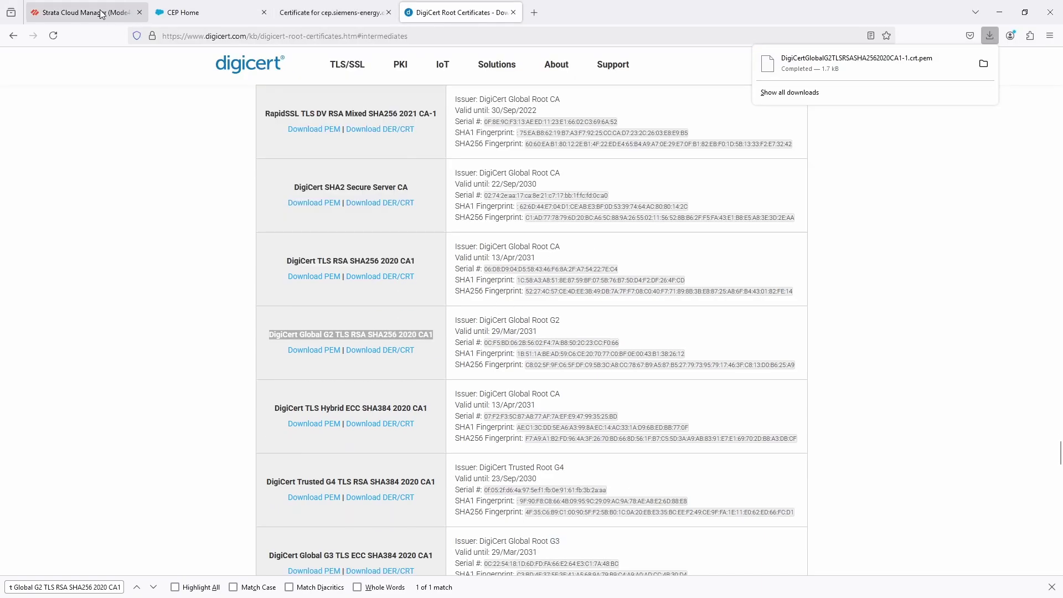
Return to Strata Cloud Manager and open Certificate Management under the GlobalProtect configuration scope.
click(83, 11)
mouse_move(21, 162)
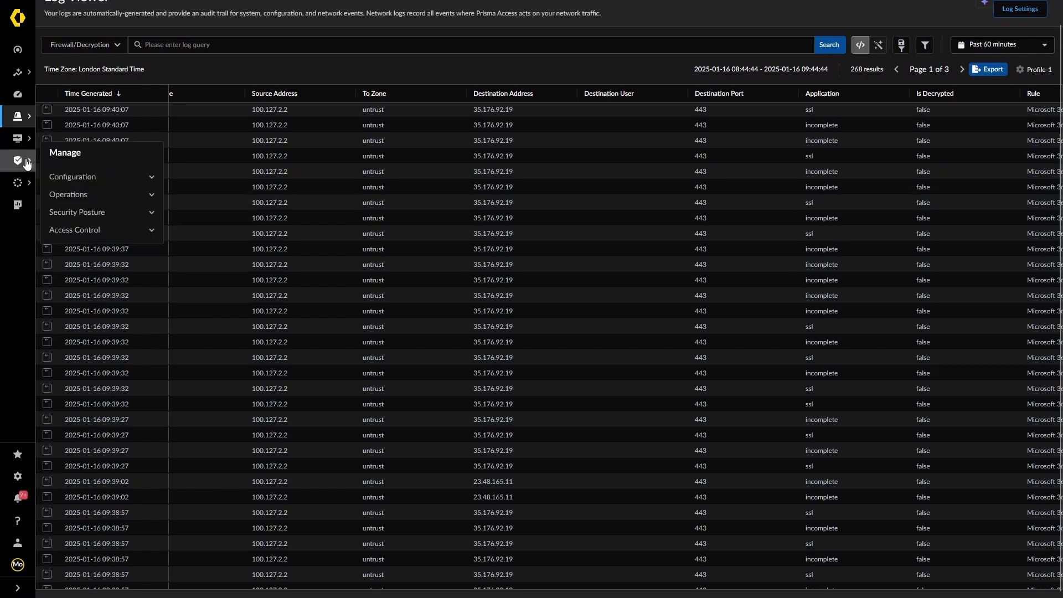
click(68, 178)
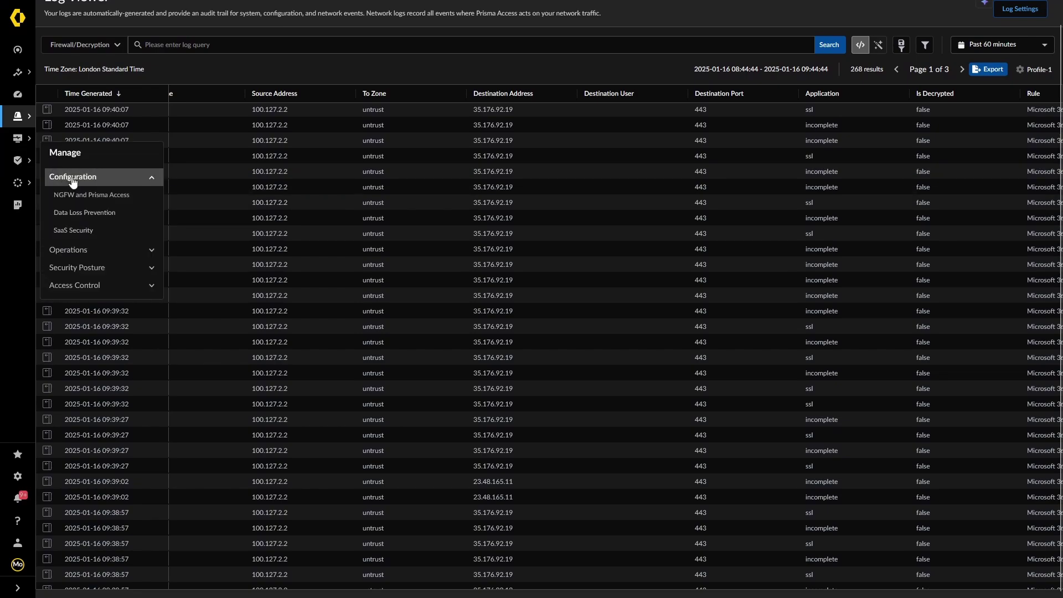
click(92, 195)
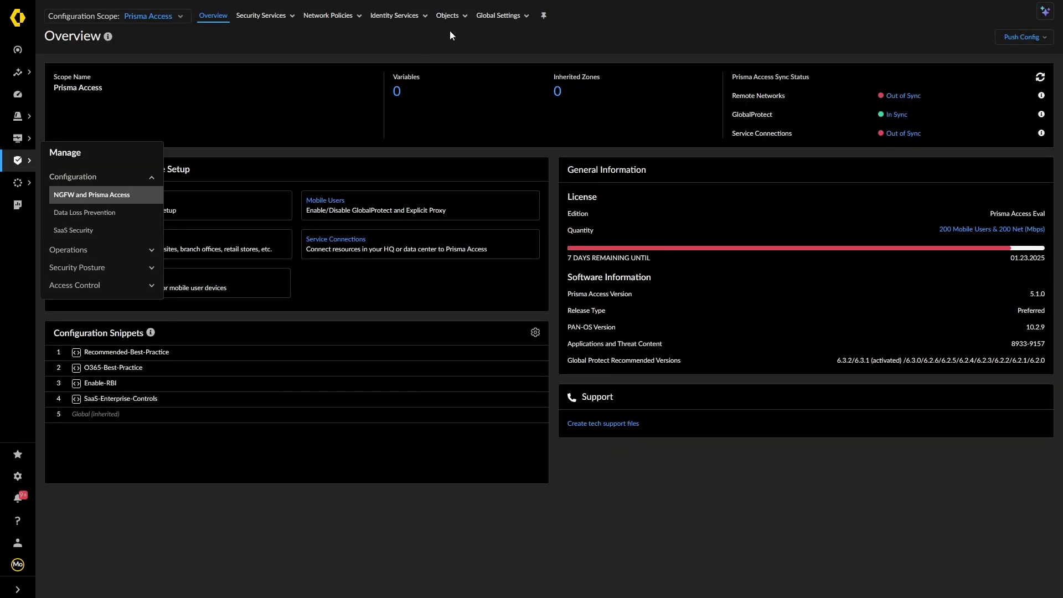
click(149, 22)
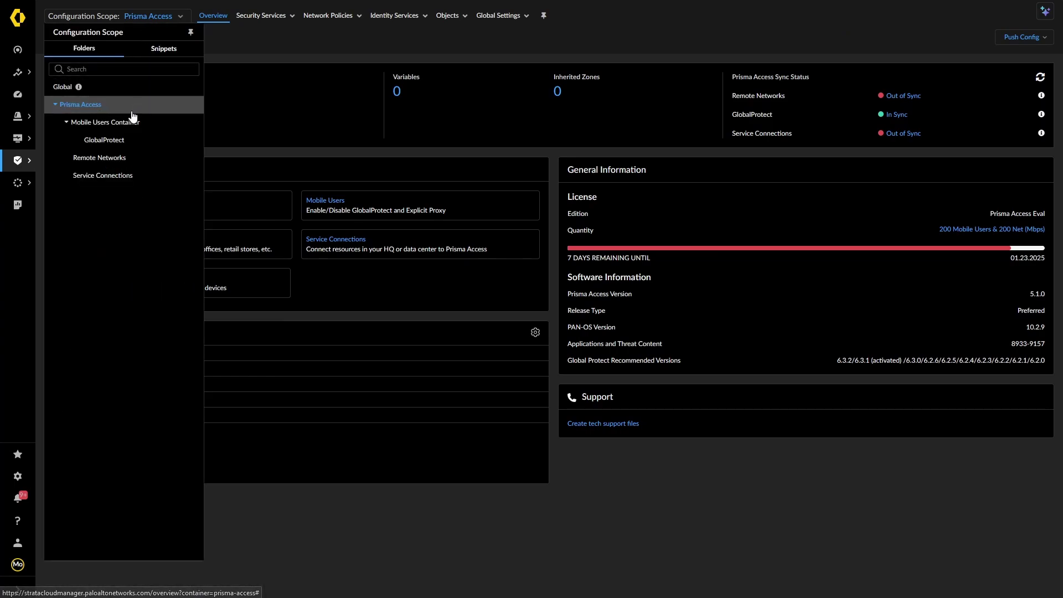
click(118, 144)
click(452, 18)
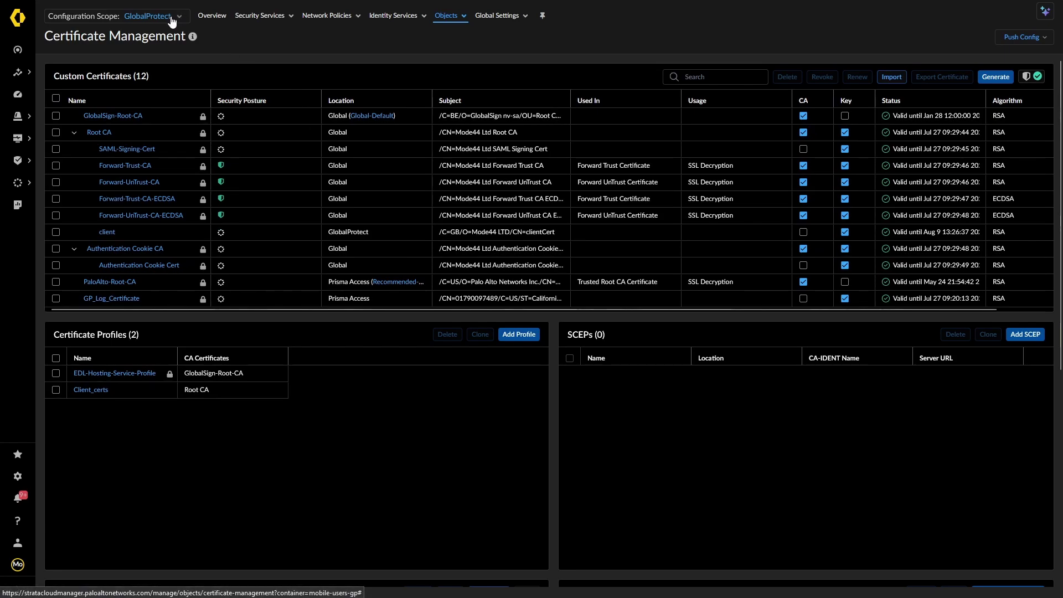
Switch the configuration scope to Global and start a certificate import named "DigiCert Global G2 2020 CA1".
click(172, 19)
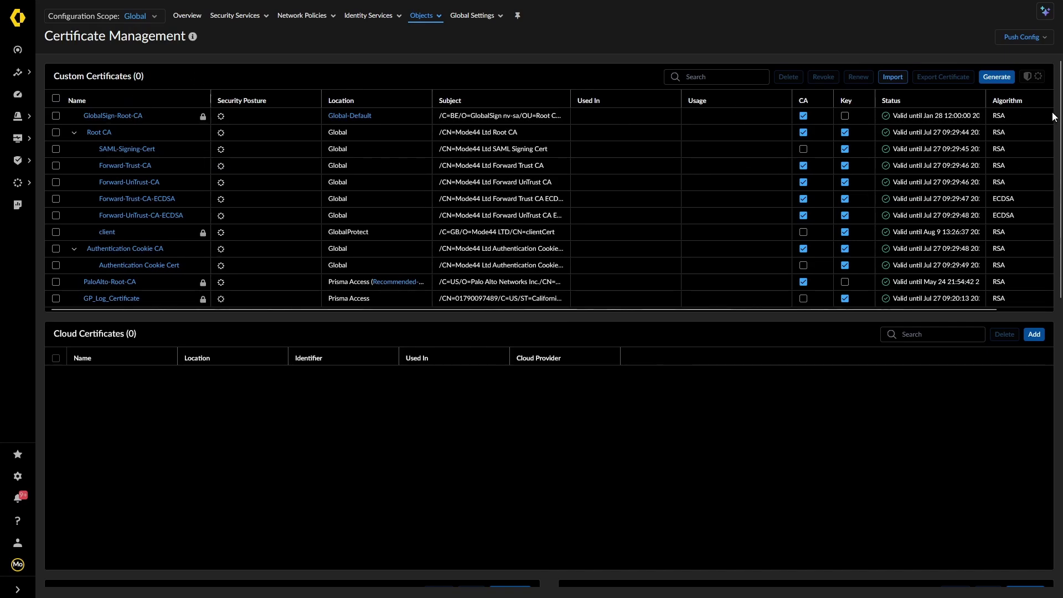
click(893, 77)
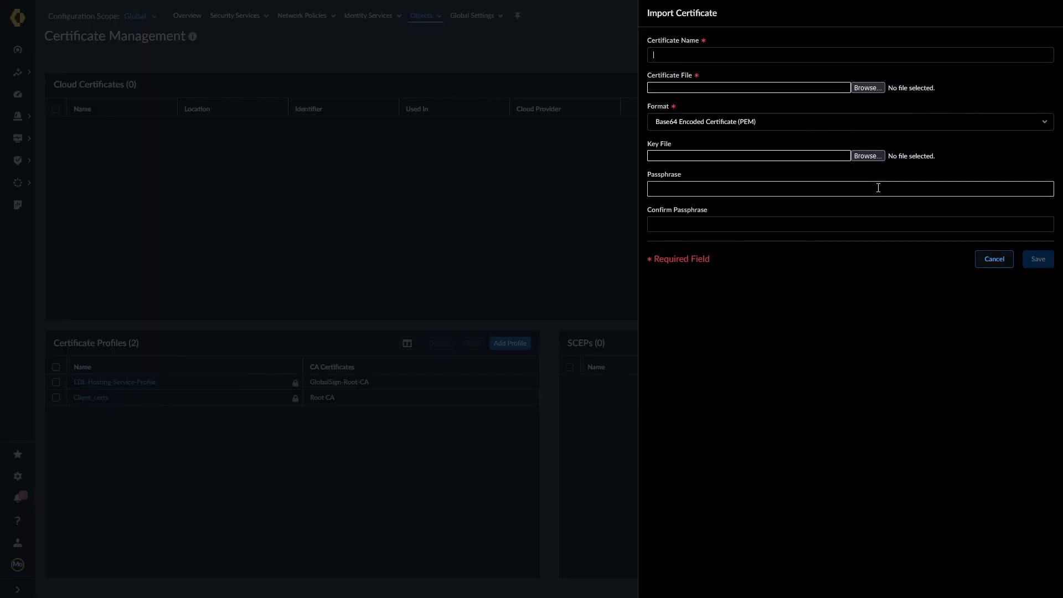
click(722, 53)
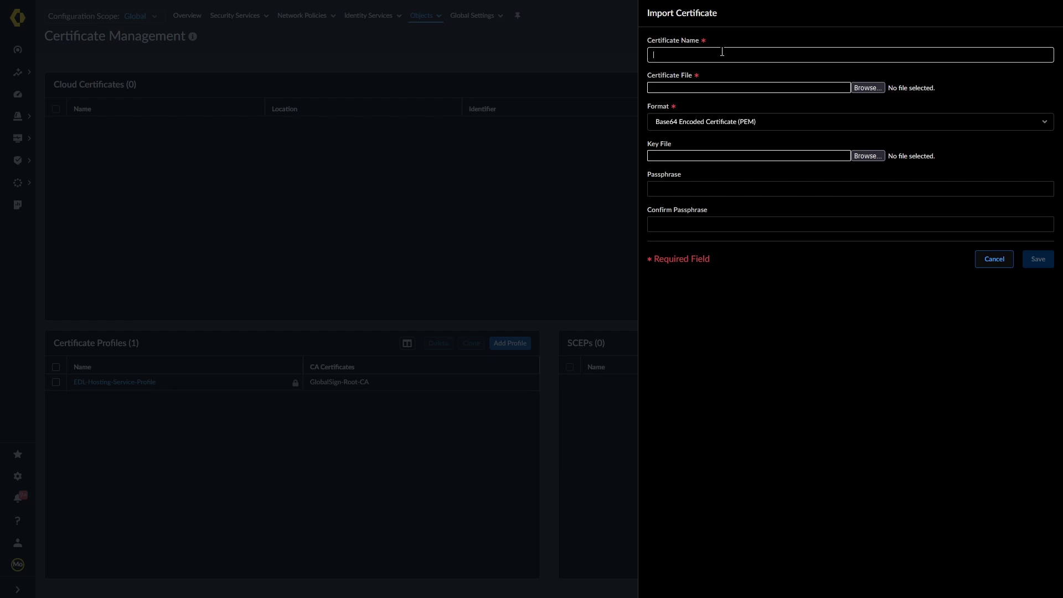
right_click(722, 53)
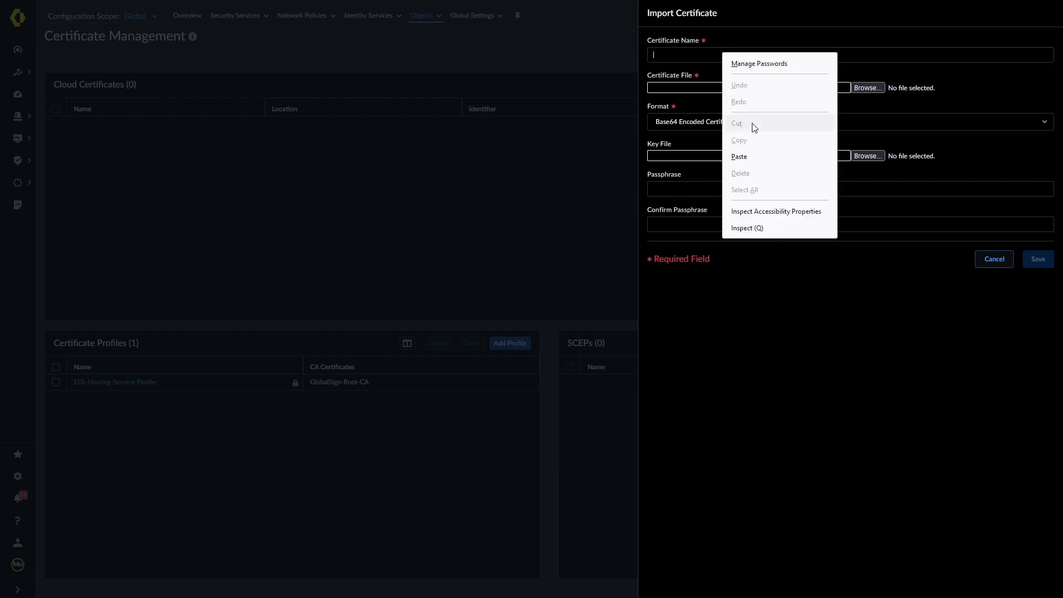
click(757, 154)
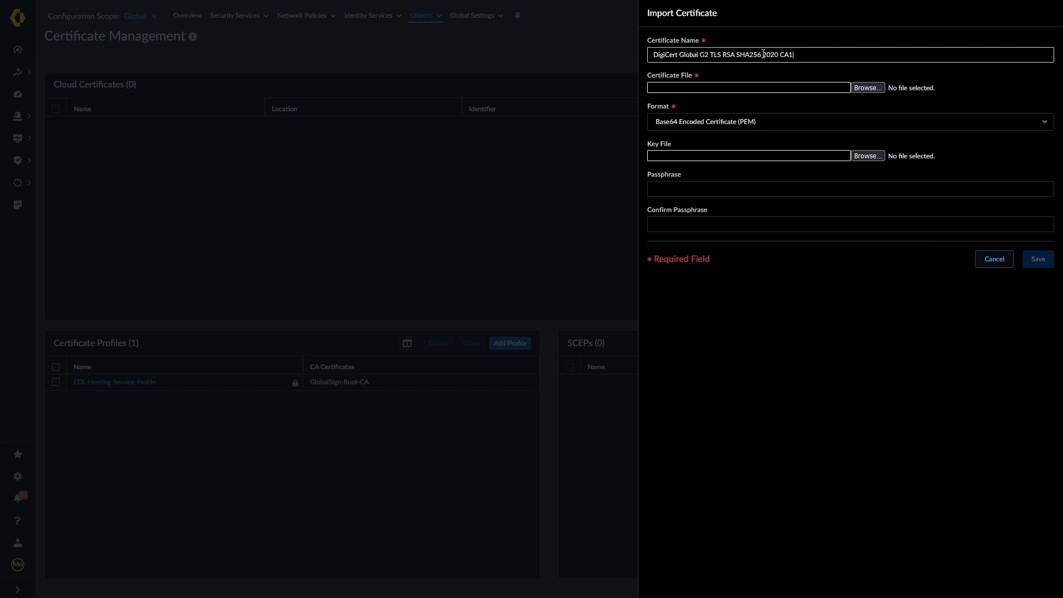
drag(762, 53, 712, 50)
key(BackSpace)
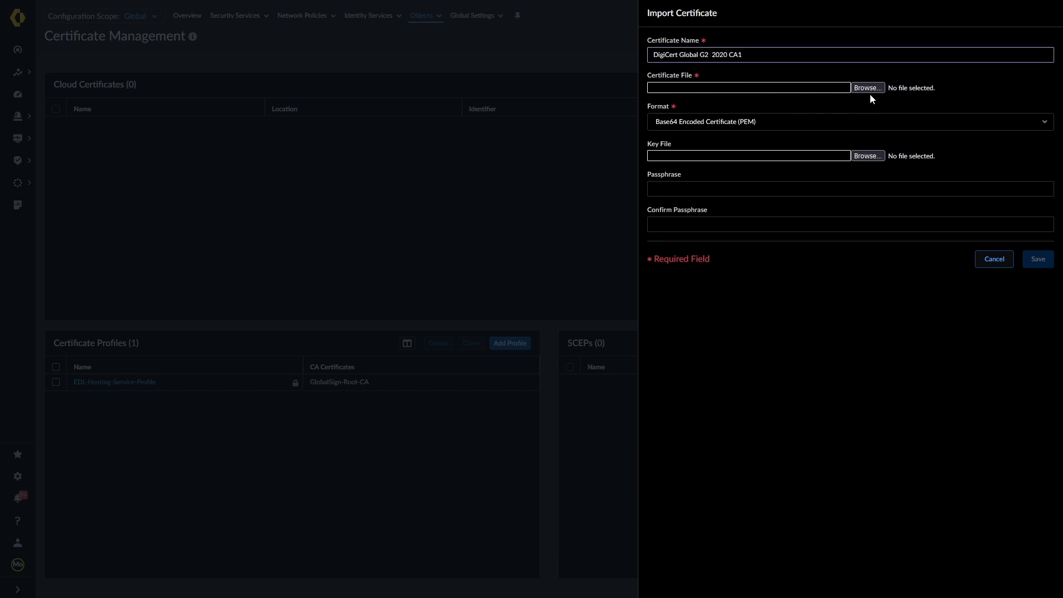
Import DigiCertGlobalG2TLSRSASHA2562020CA1-1.crt.pem from Downloads in PEM format, save it, and set the certificate as a Trusted Root CA Certificate.
click(866, 88)
click(50, 127)
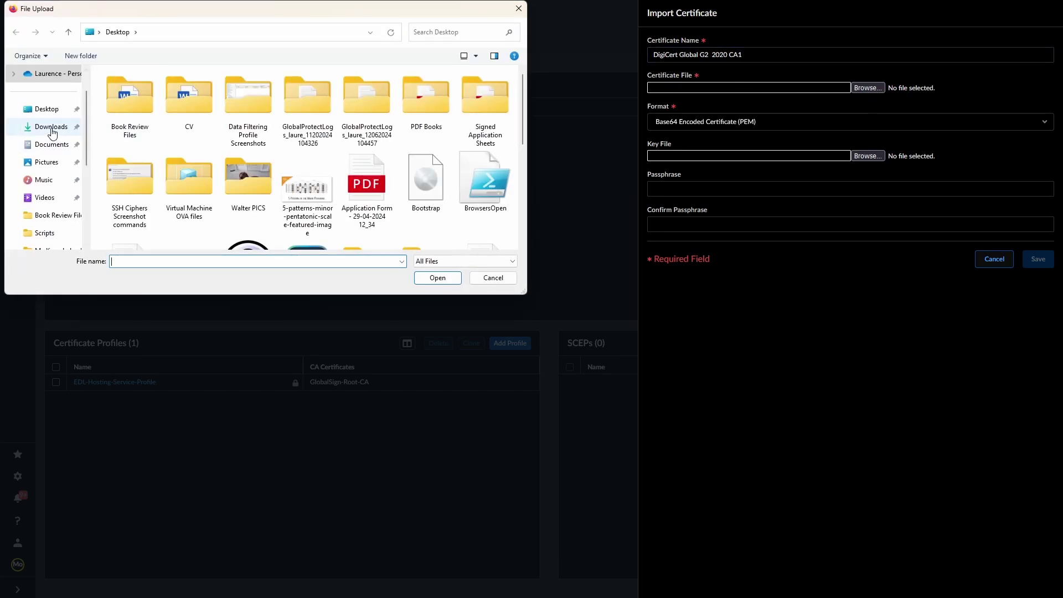
click(117, 98)
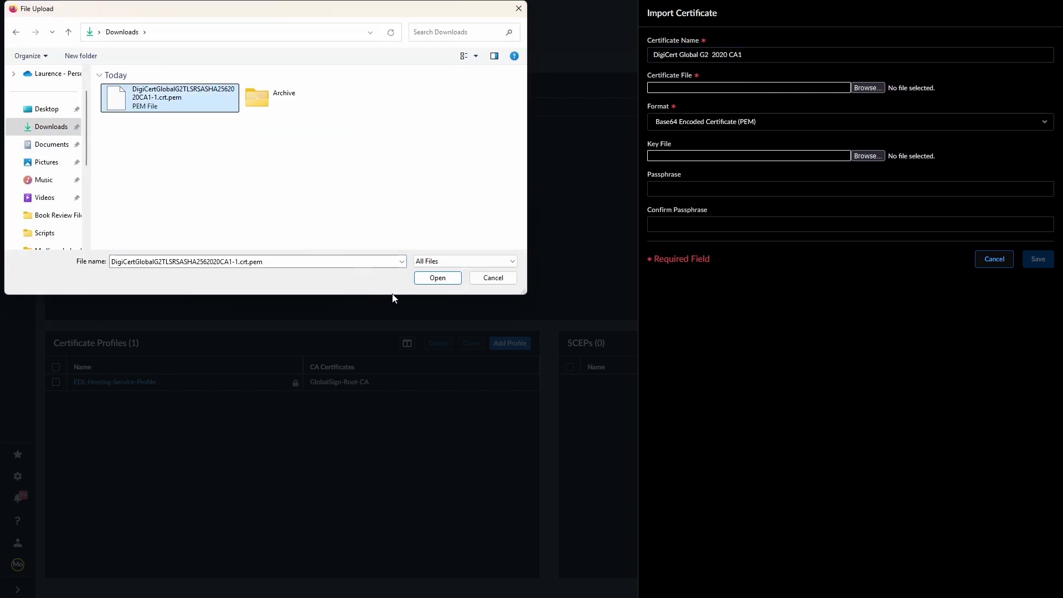
click(437, 277)
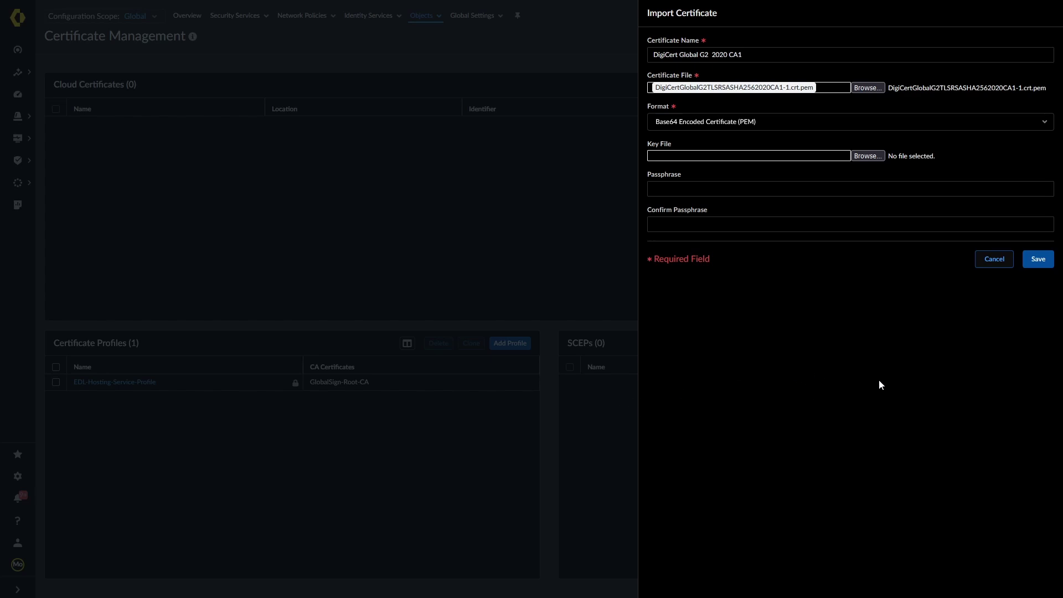
click(1034, 260)
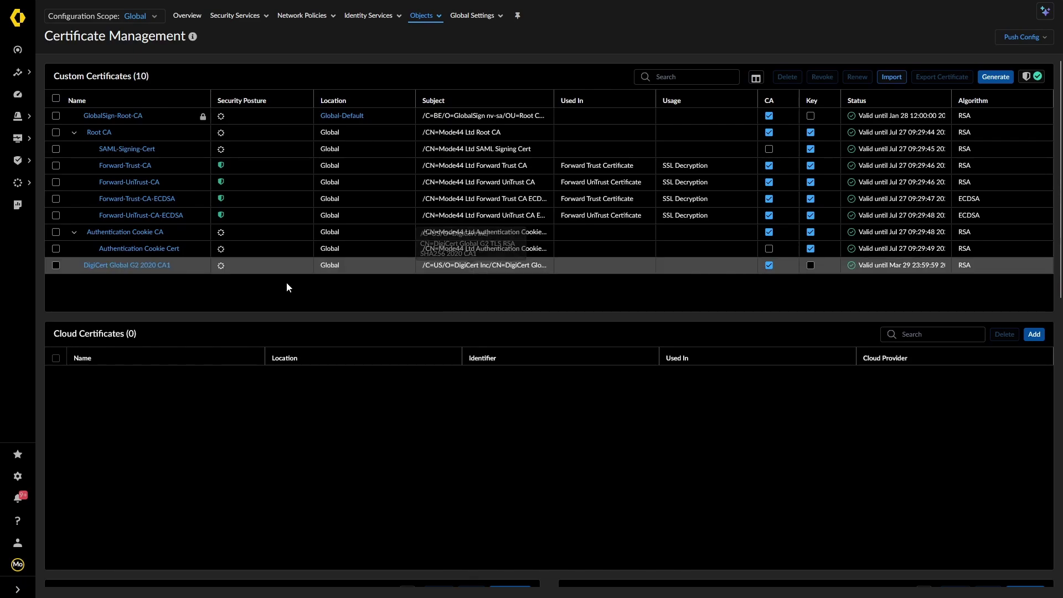
click(146, 266)
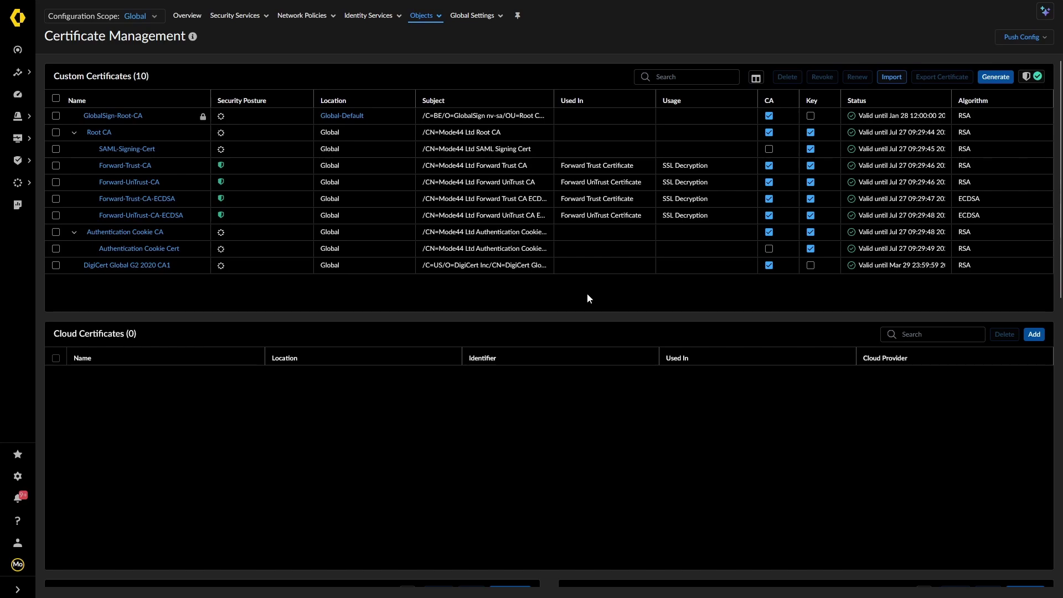
Push the configuration to GlobalProtect and Remote Networks without Service Connections, using the description "Cert Import", and dismiss the jobs list.
click(1039, 37)
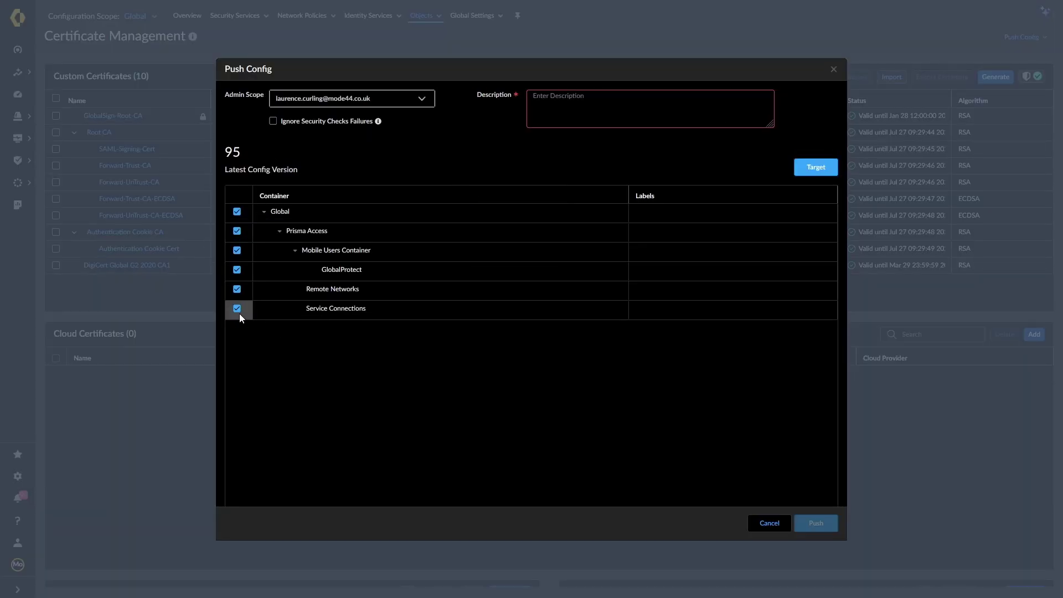
click(239, 312)
text(CErt)
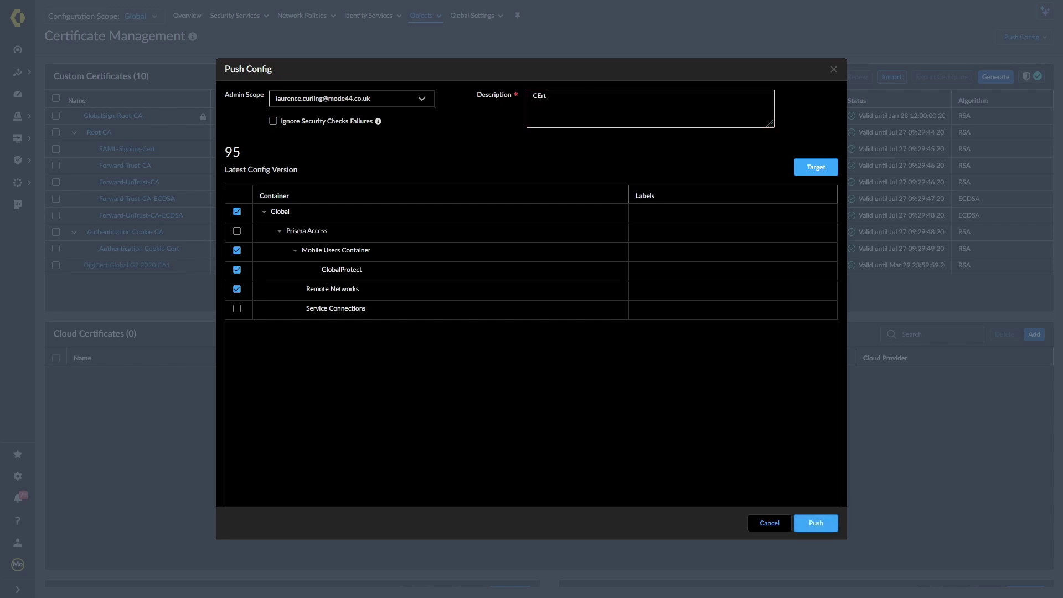
text(ert Import)
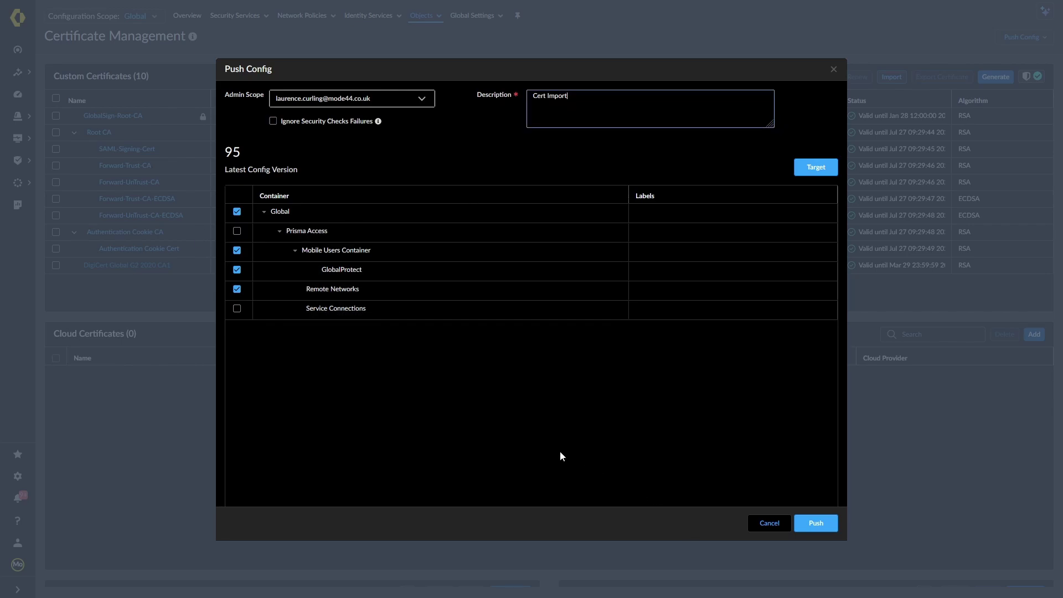
click(819, 523)
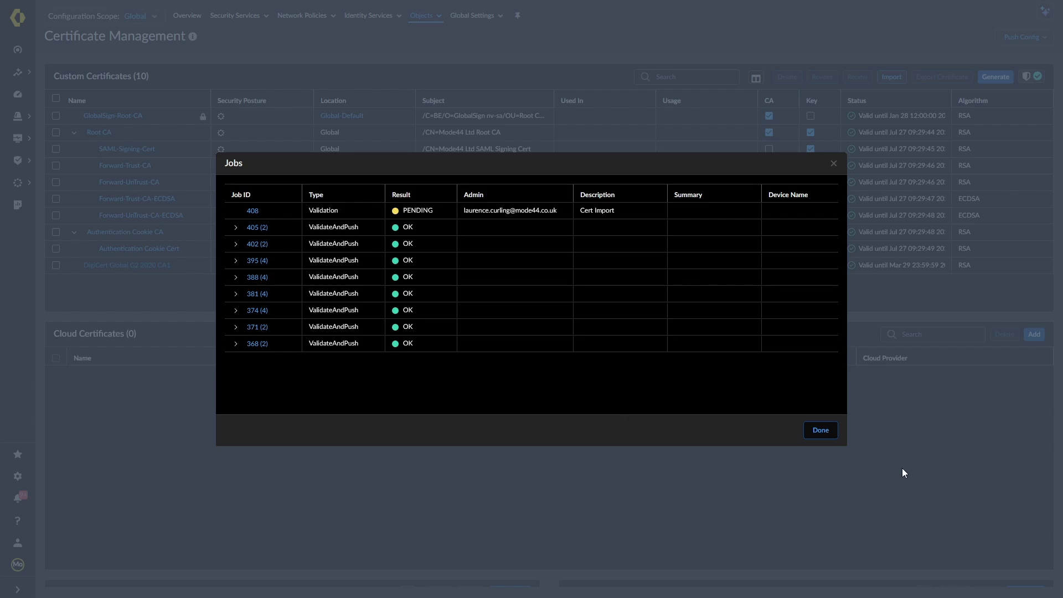
click(823, 431)
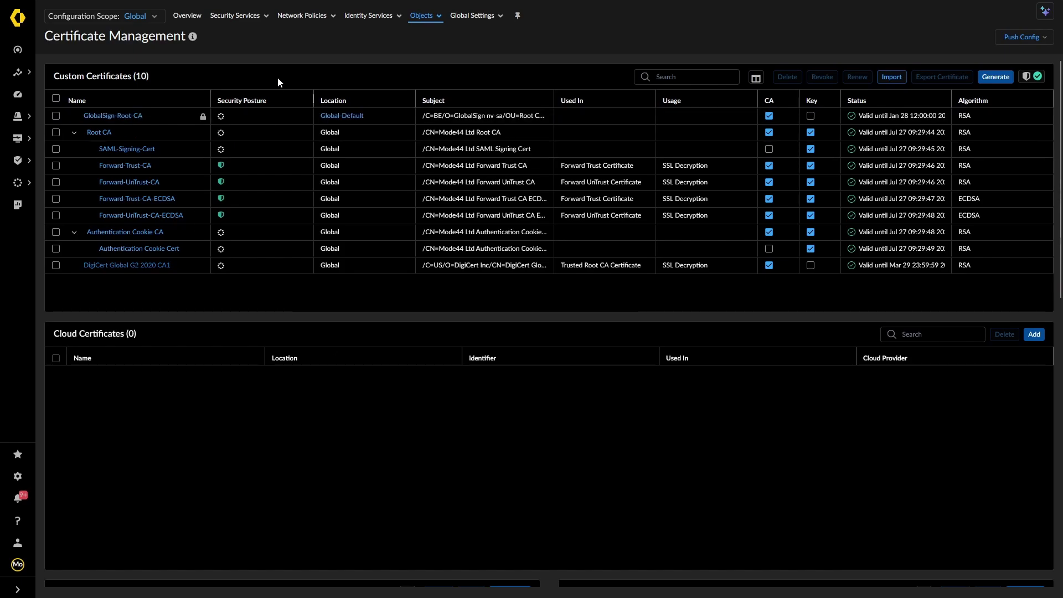
Switch the configuration scope to GlobalProtect and open its Decryption configuration.
click(145, 16)
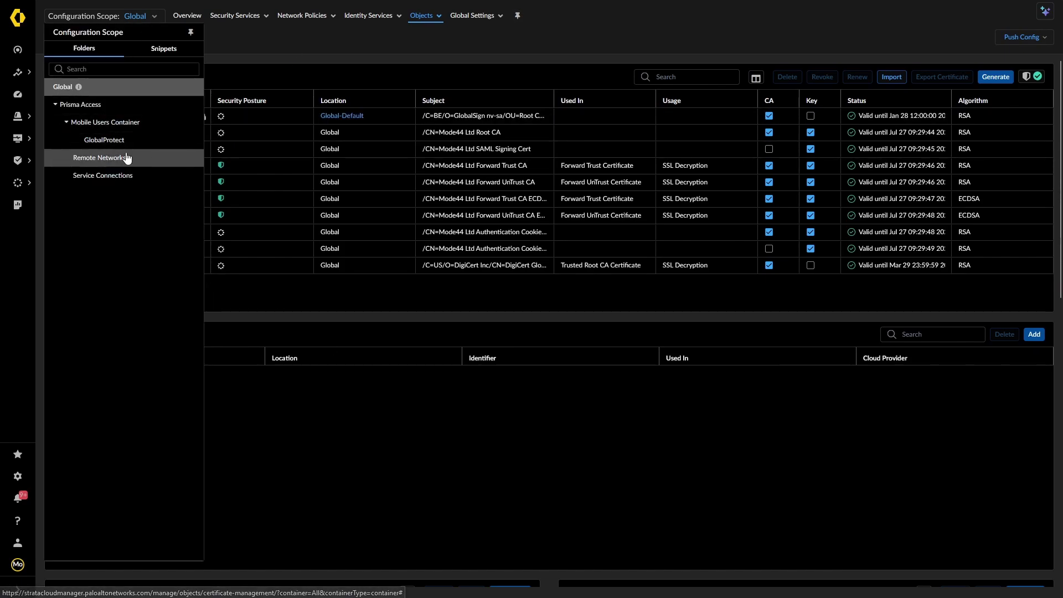
click(108, 140)
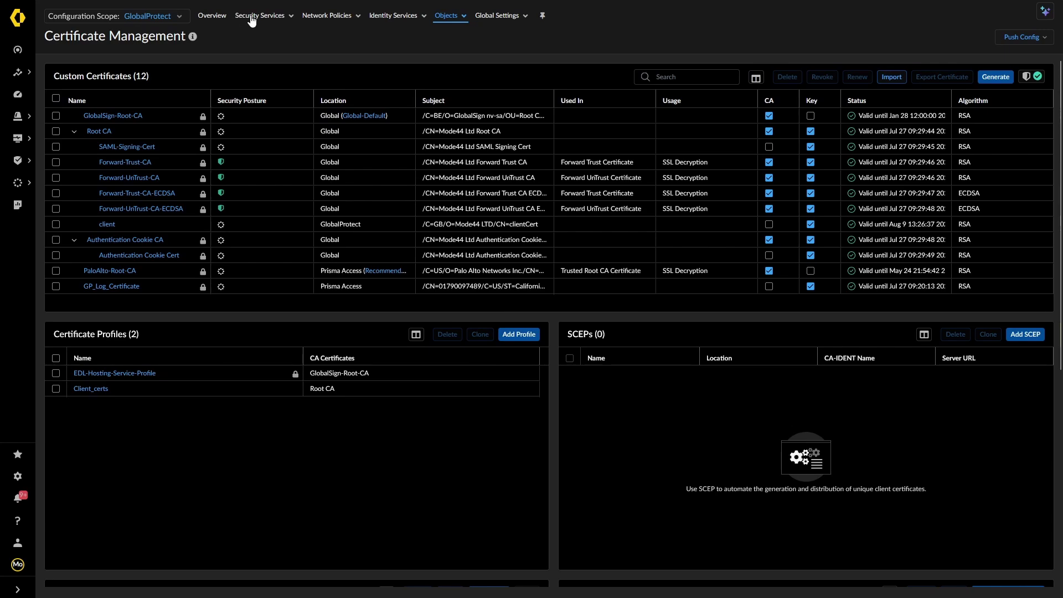
click(252, 17)
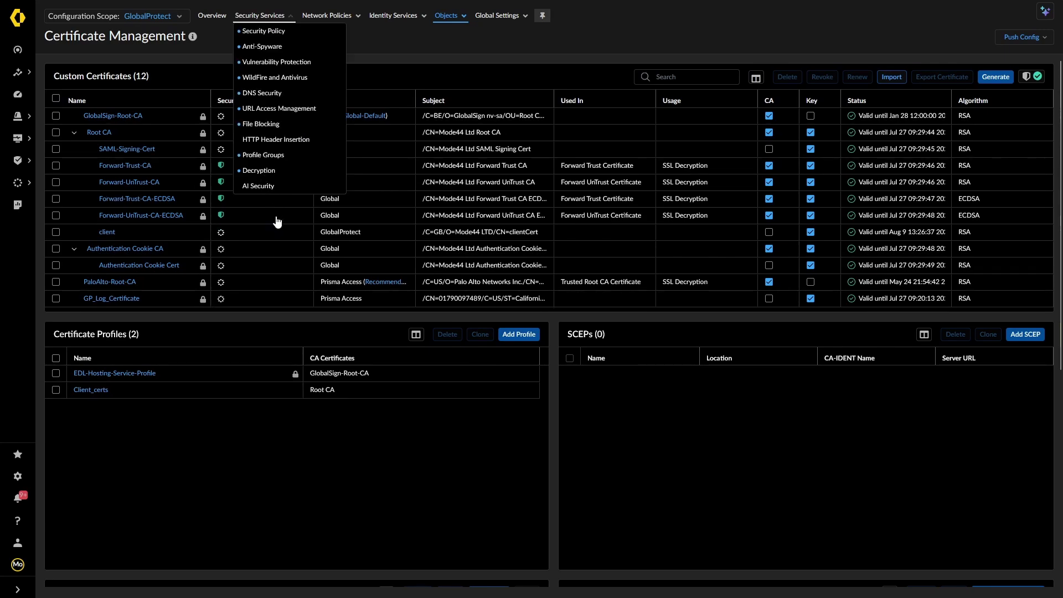
click(259, 170)
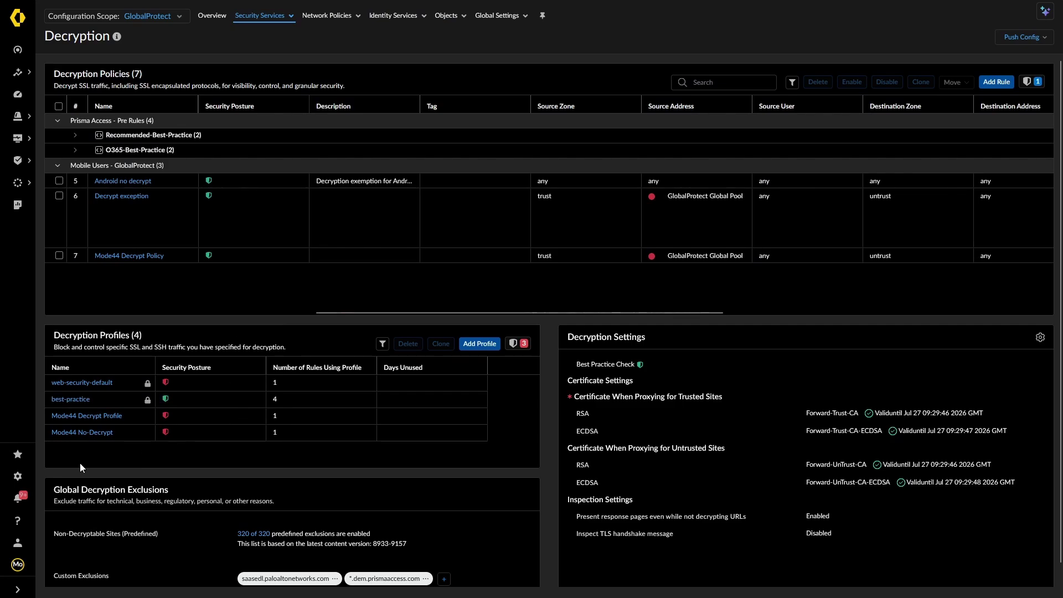
Examine the Mode44 Decrypt Profile and Mode44 No-Decrypt profile settings, including server certificate verification, and leave them without saving.
click(91, 419)
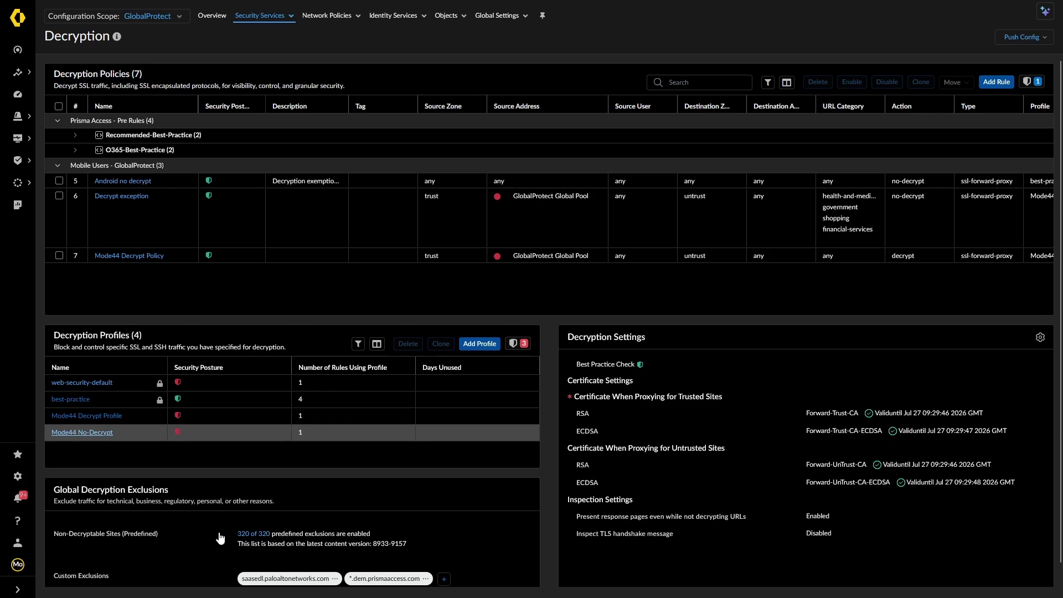
click(102, 432)
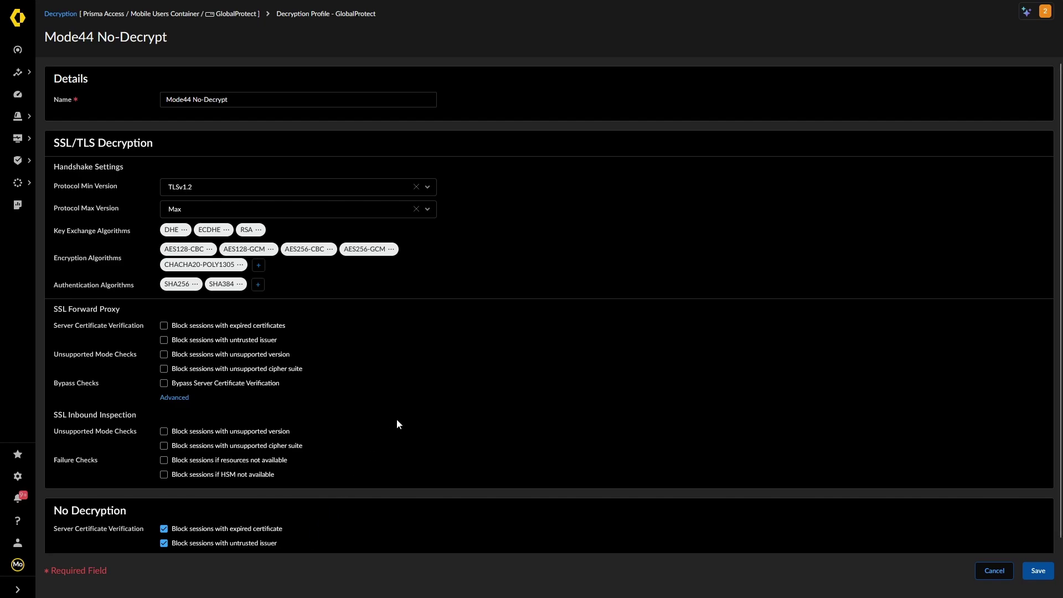
click(993, 572)
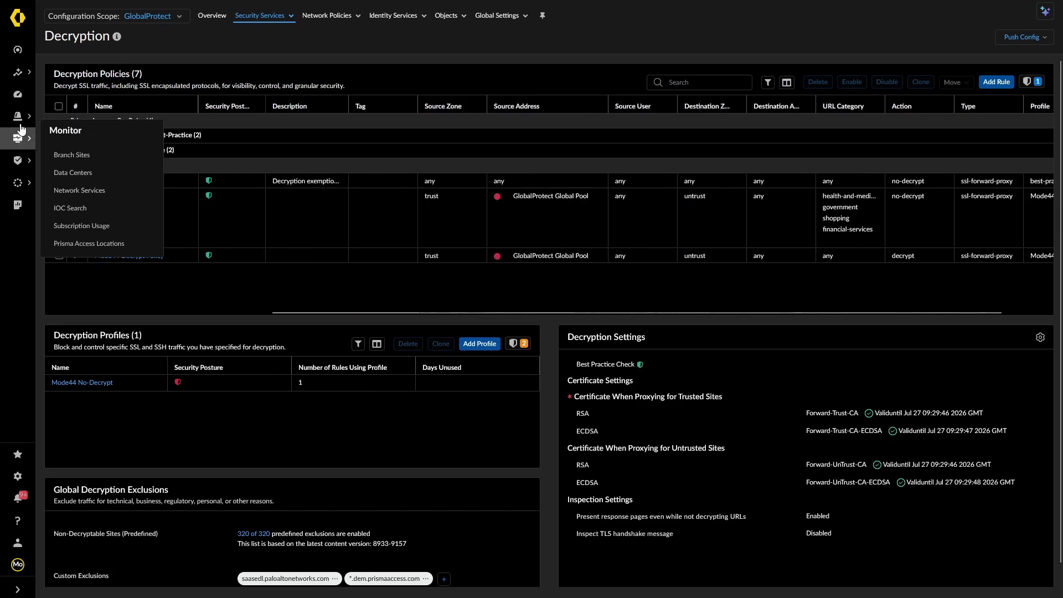
Open Push Status and check the progress of the Cert Import push job.
mouse_move(20, 126)
mouse_move(23, 162)
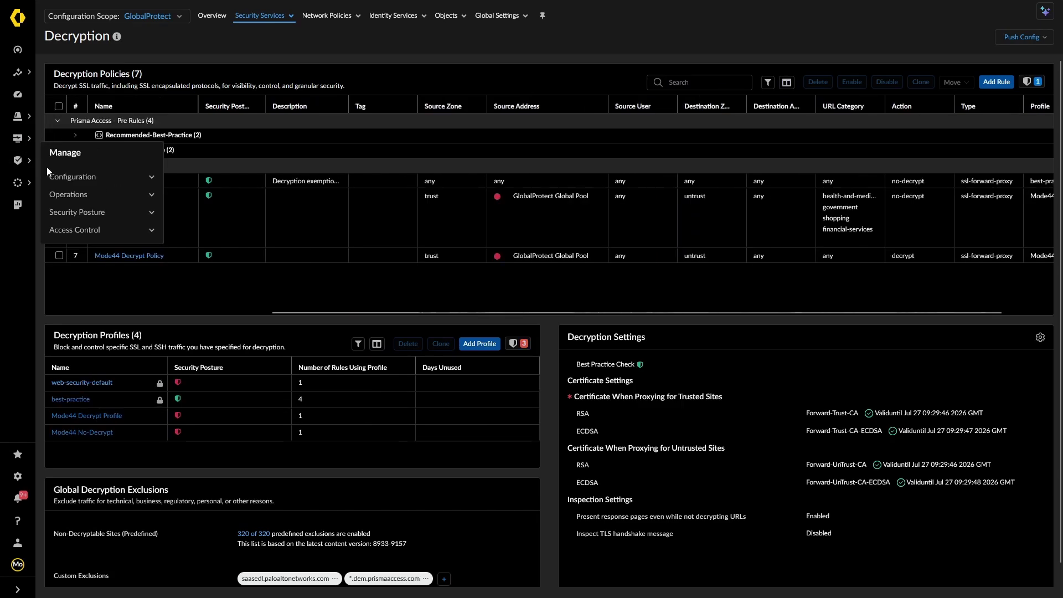
click(71, 195)
click(71, 230)
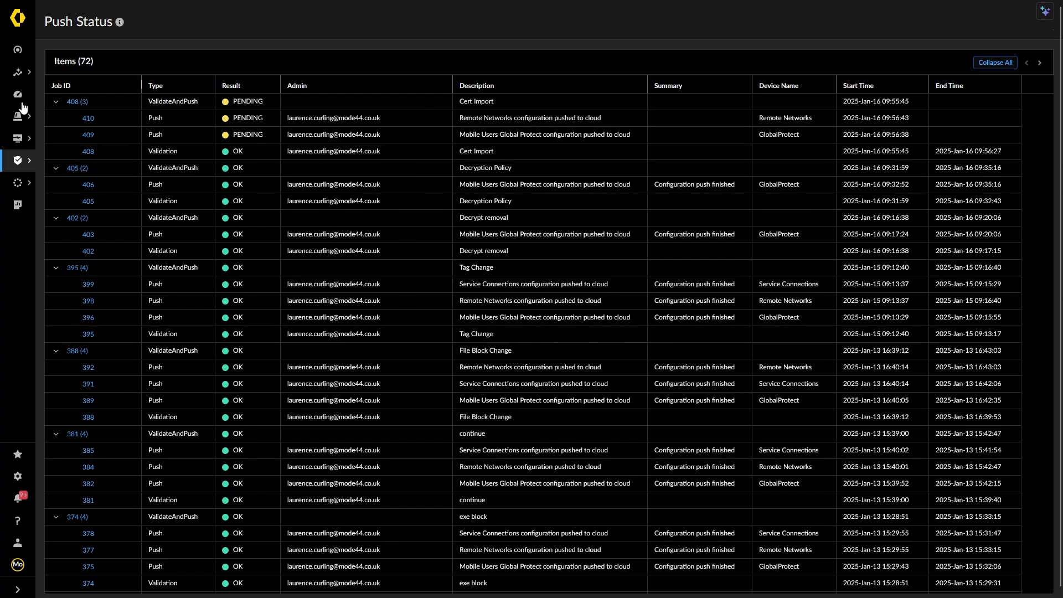
mouse_move(18, 116)
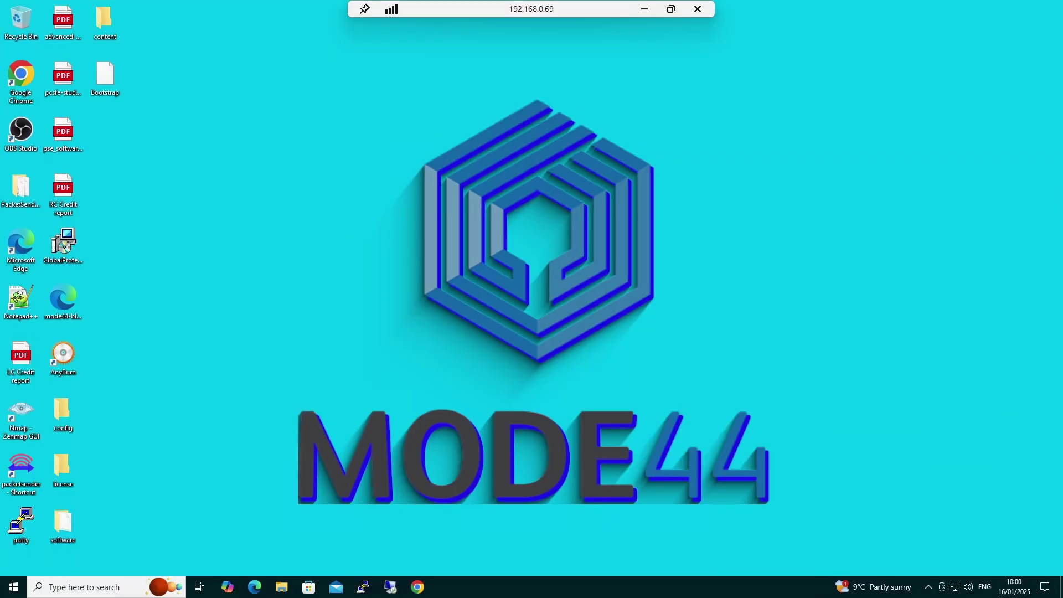
Switch to Microsoft Edge on the remote desktop, accept the start page's privacy notice, and open cep.siemens-energy.com, accepting all cookies.
click(255, 587)
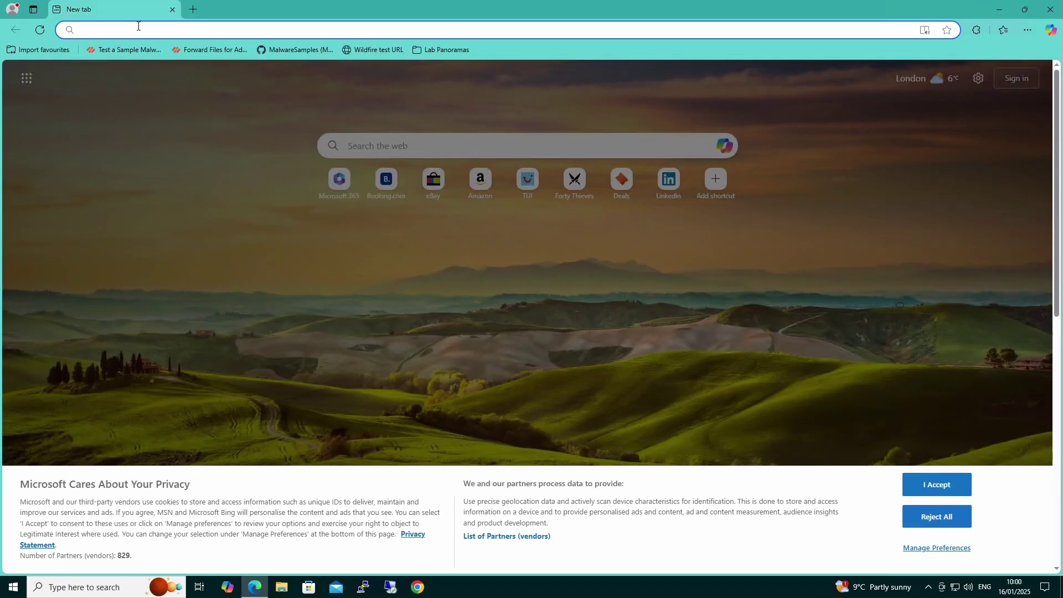
click(944, 492)
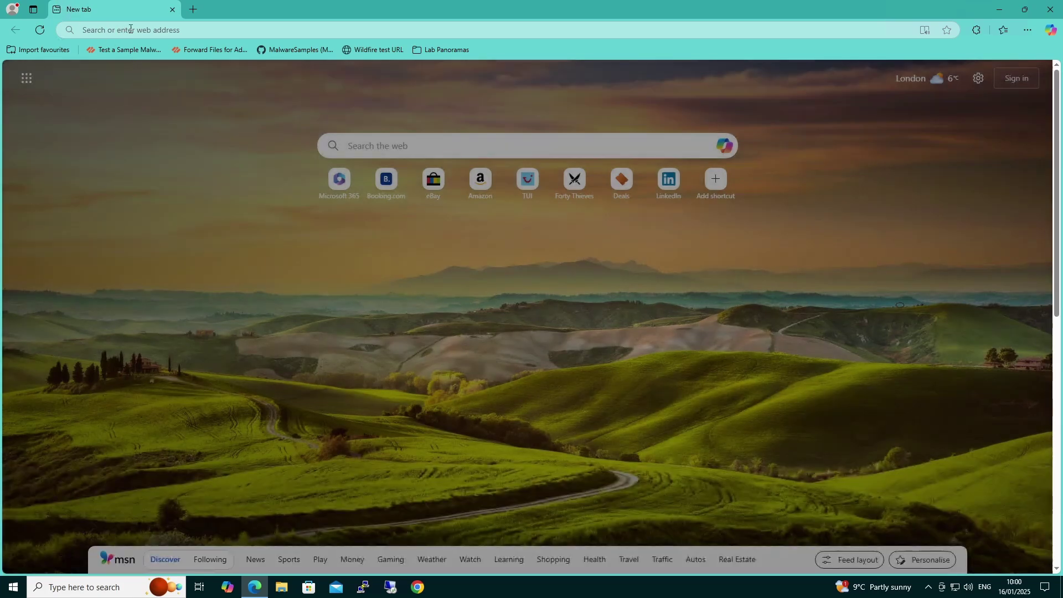
click(135, 30)
text(ce)
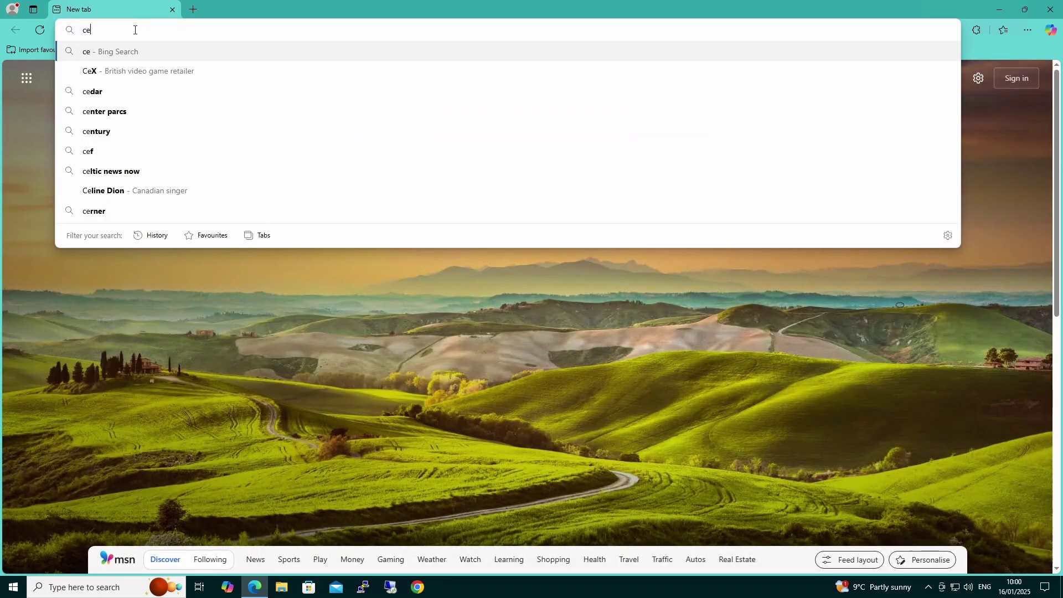
text(p.sie)
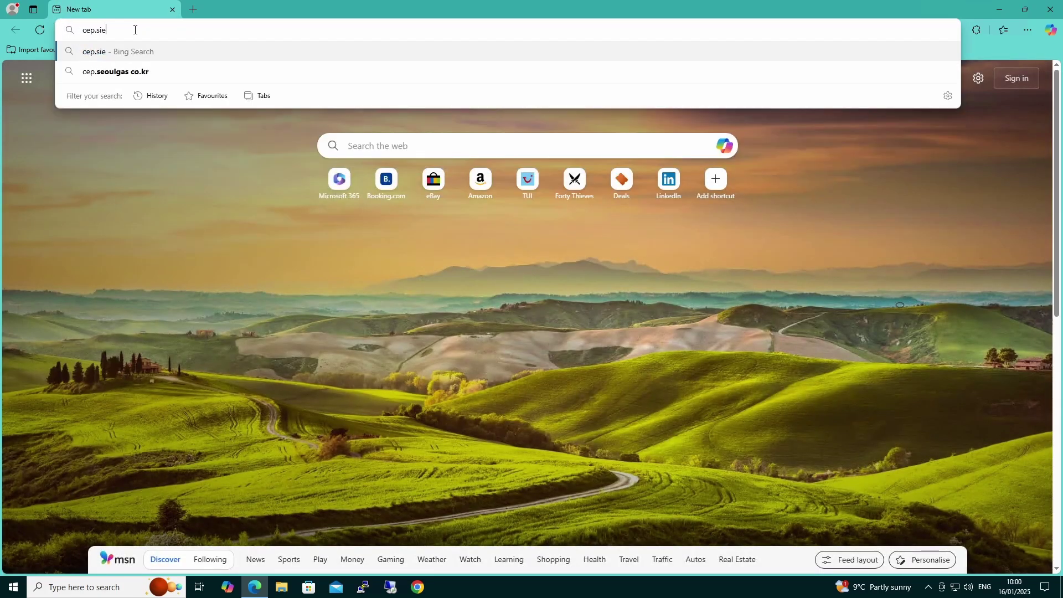
text(mens-energy.com)
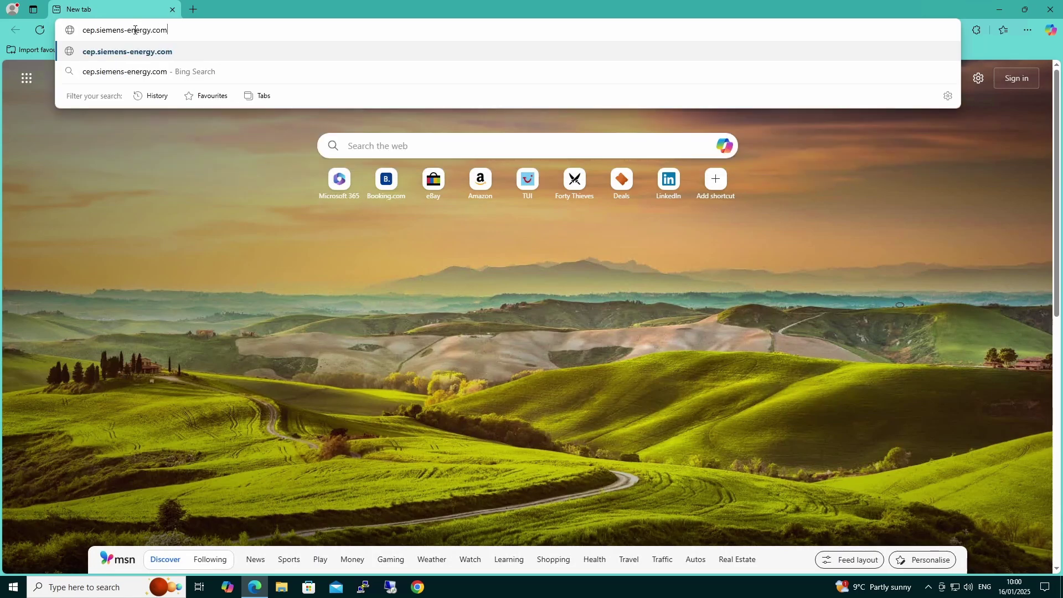
key(Return)
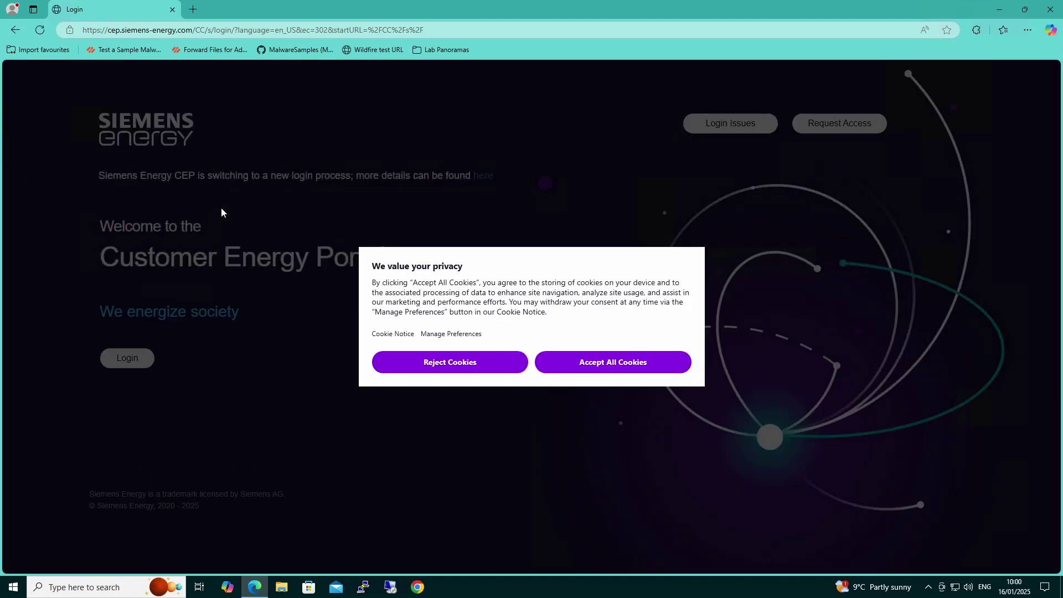
click(613, 366)
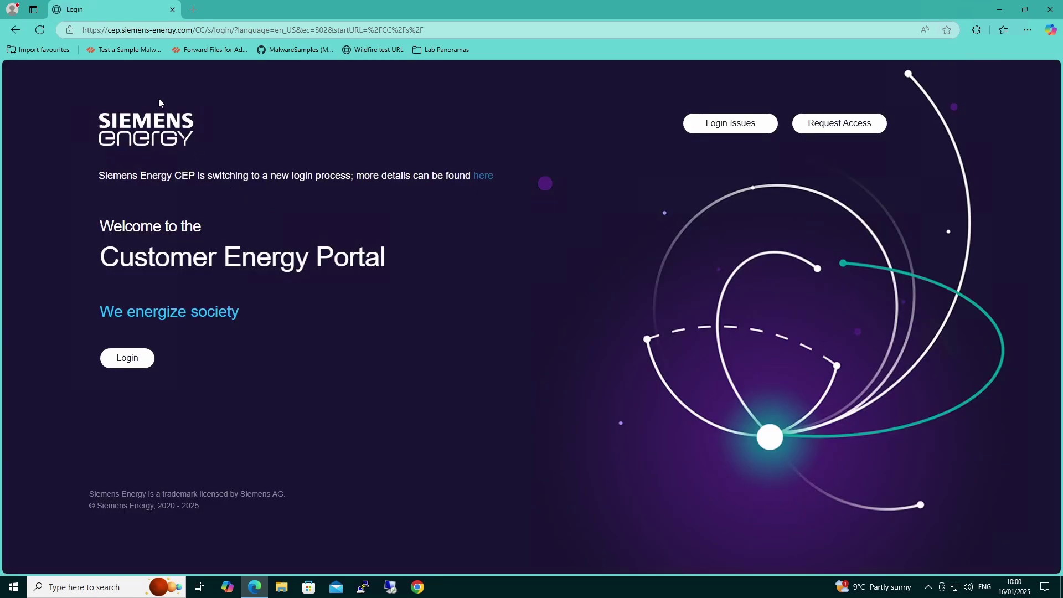
Inspect the certificate of cep.siemens-energy.com, checking its issuer and certificate hierarchy, and close the certificate viewer.
click(67, 31)
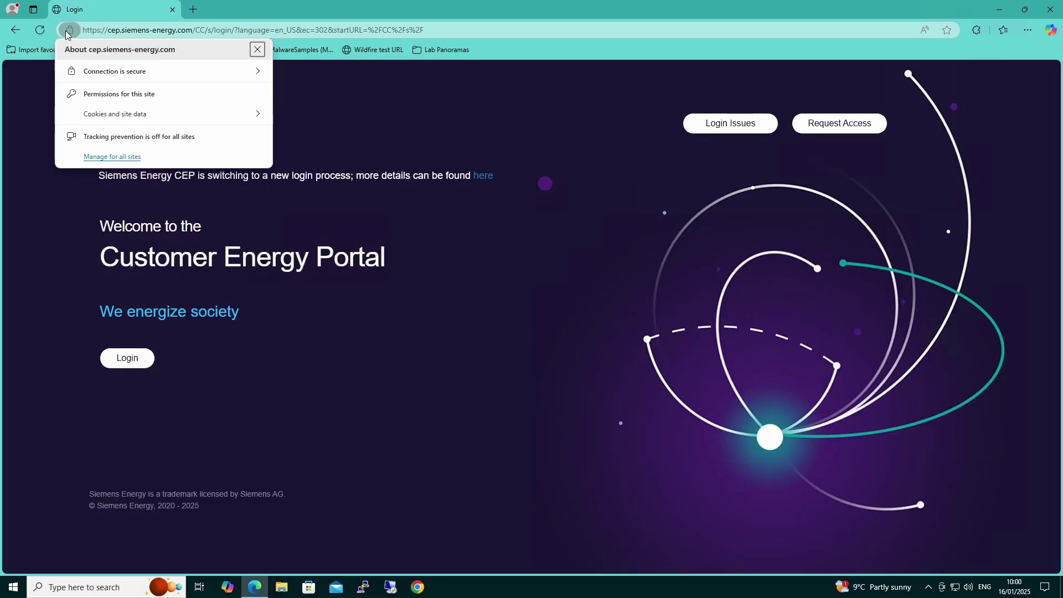
click(133, 71)
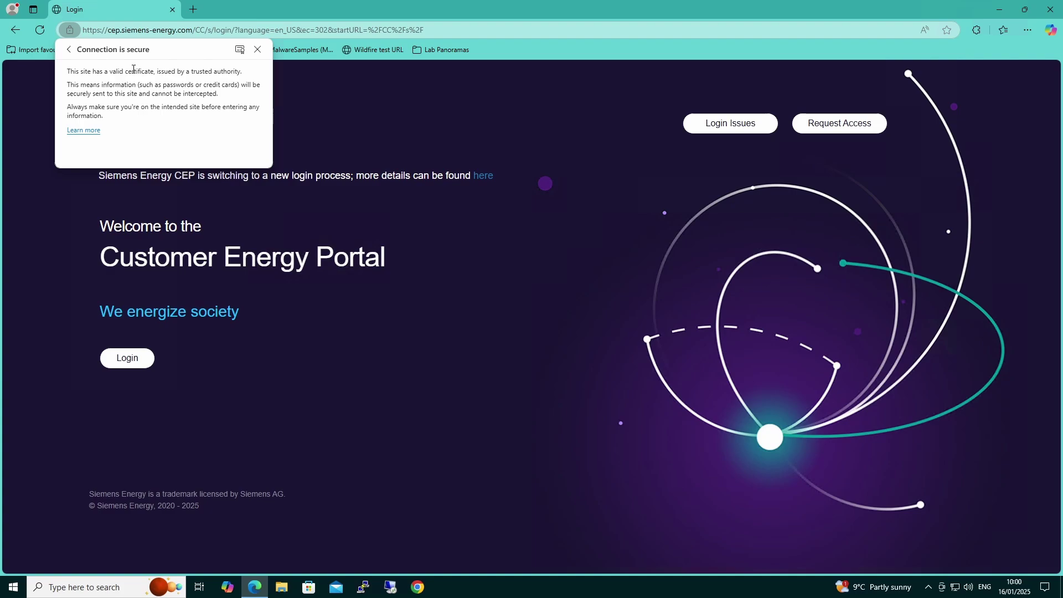
click(237, 48)
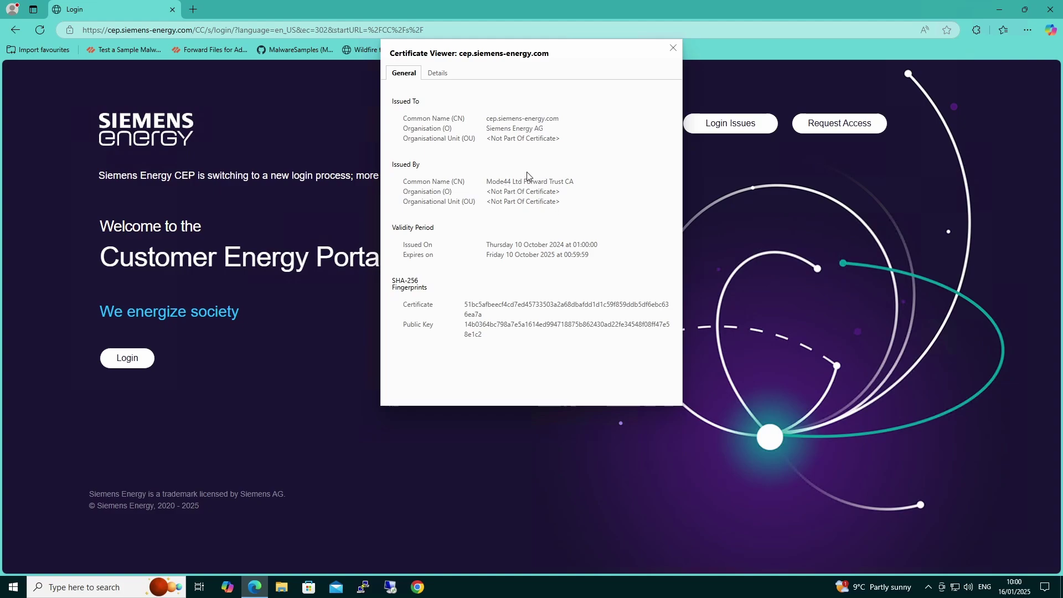
click(437, 73)
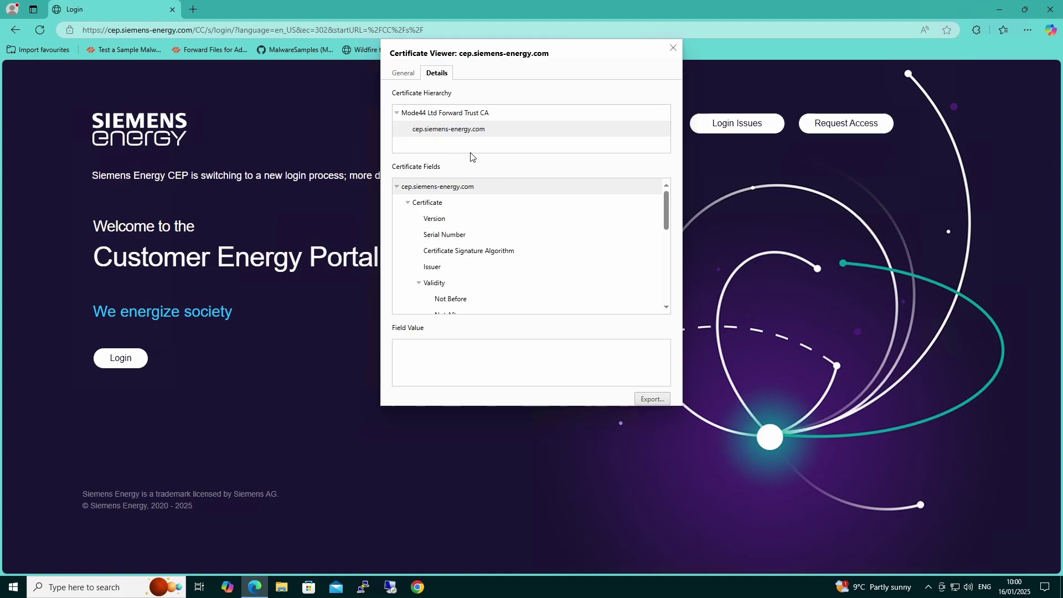
click(441, 129)
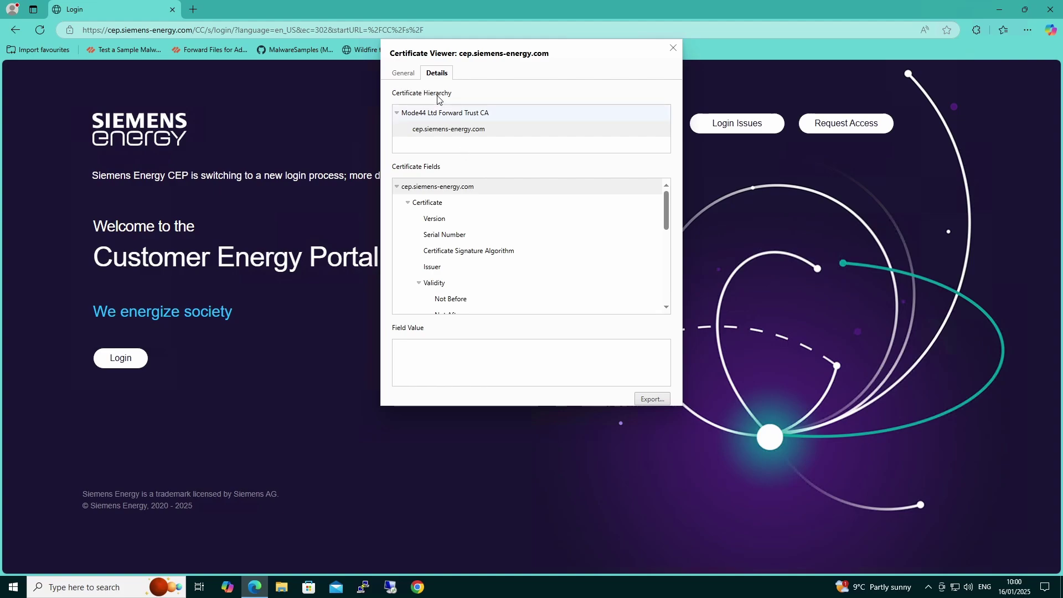
click(674, 49)
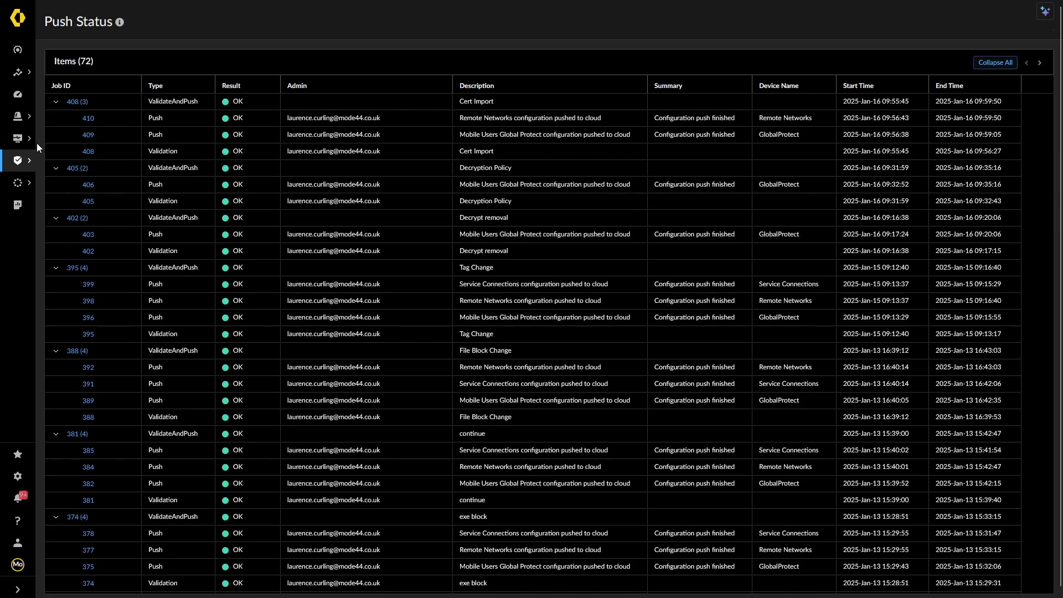
Switch back to Strata Cloud Manager, open the Log Viewer, and show the Firewall/Traffic logs, examining the session end reasons.
mouse_move(23, 126)
click(132, 150)
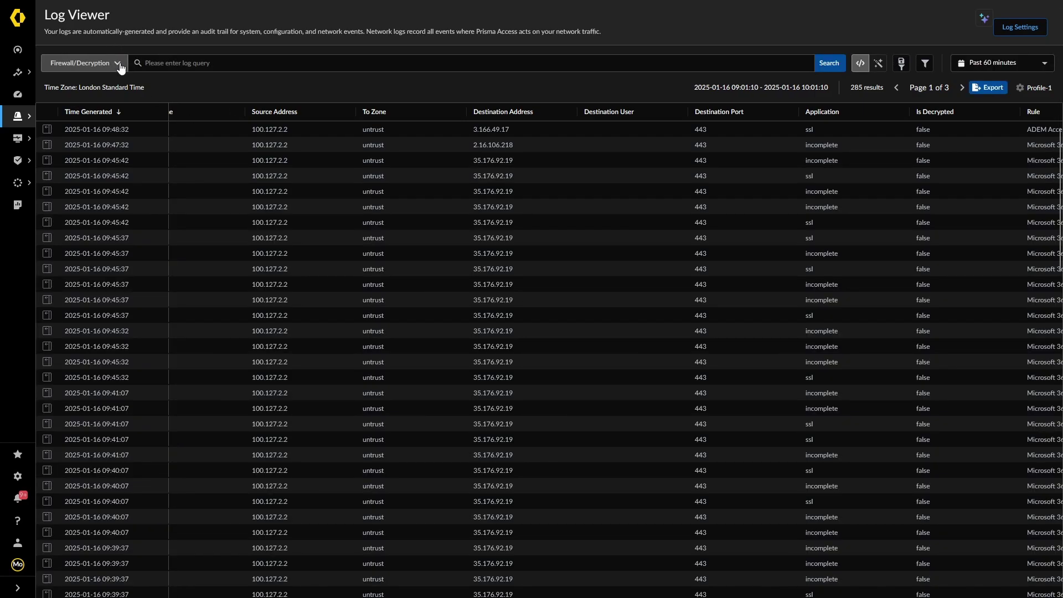
click(120, 67)
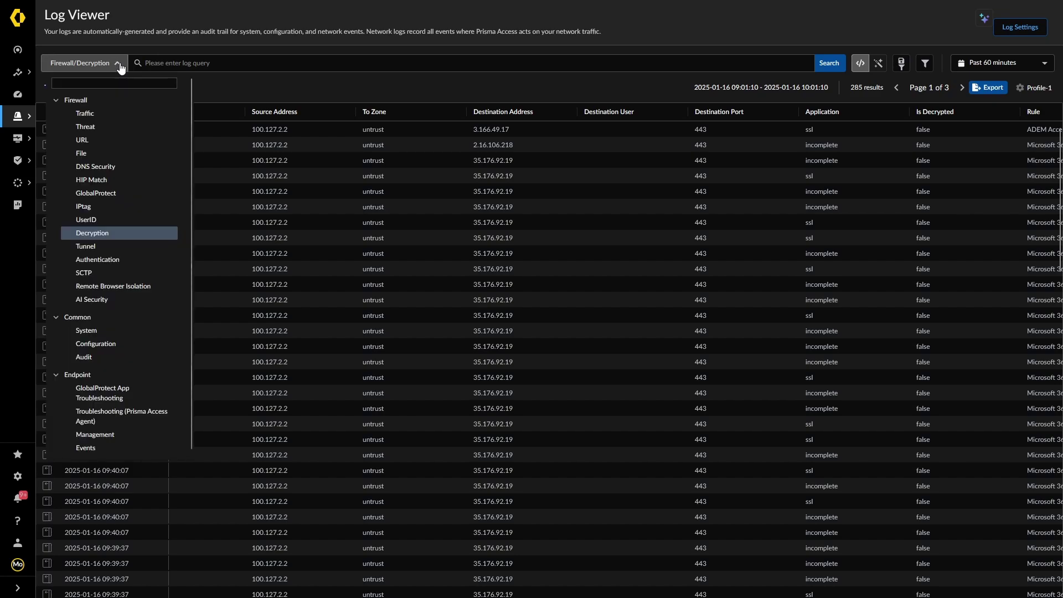
click(102, 113)
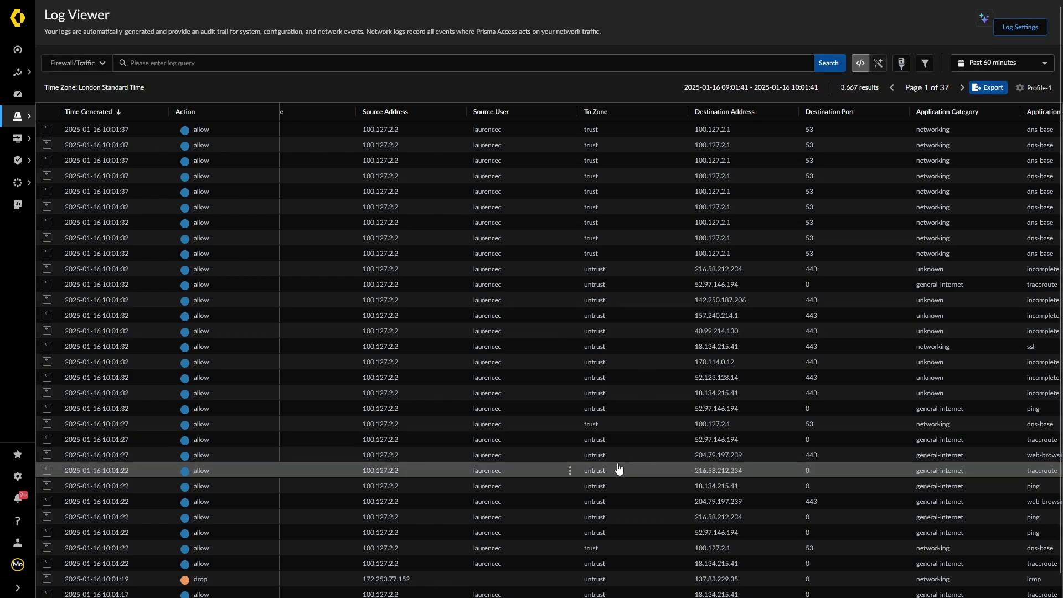
scroll(617, 471, down, 1)
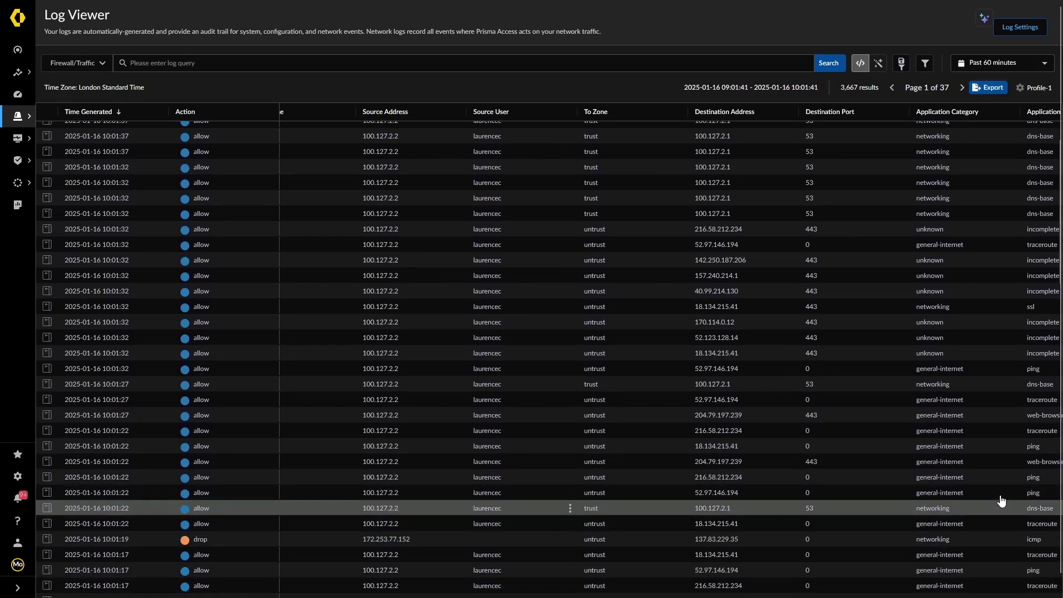
scroll(1061, 382, down, 1)
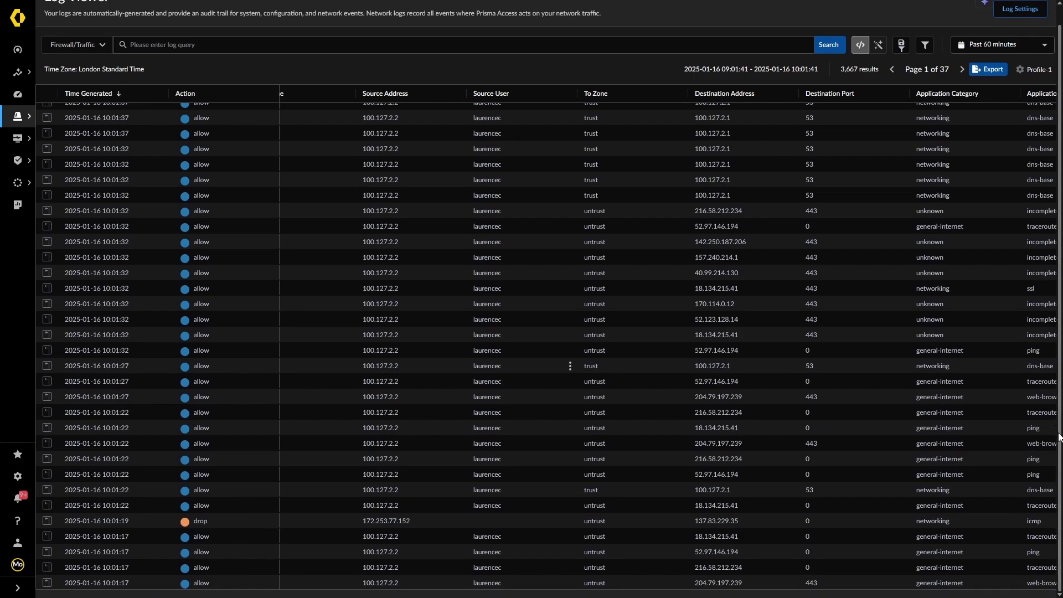
drag(495, 589, 652, 589)
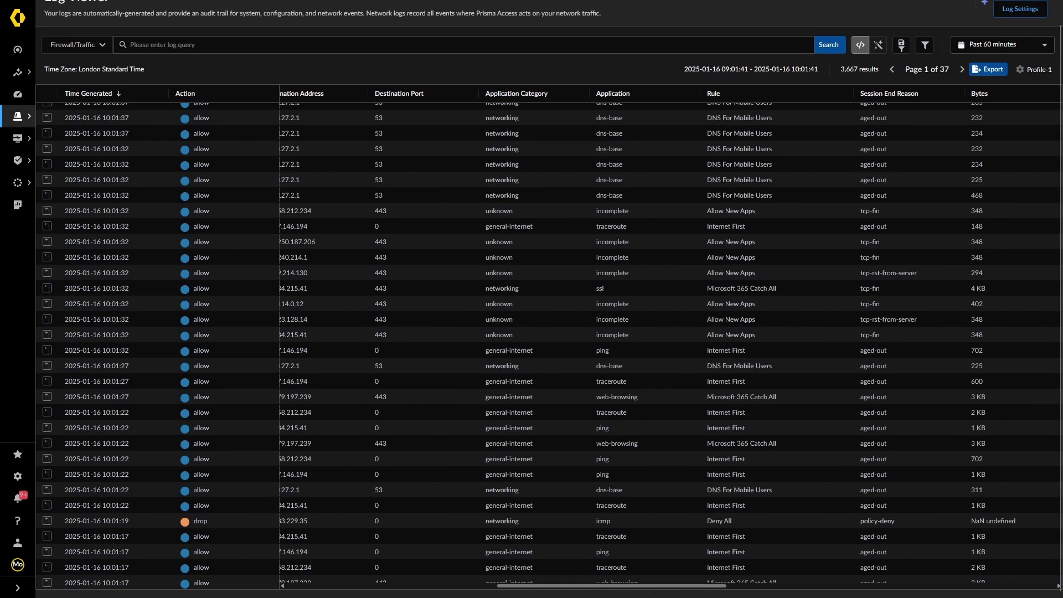
key(F11)
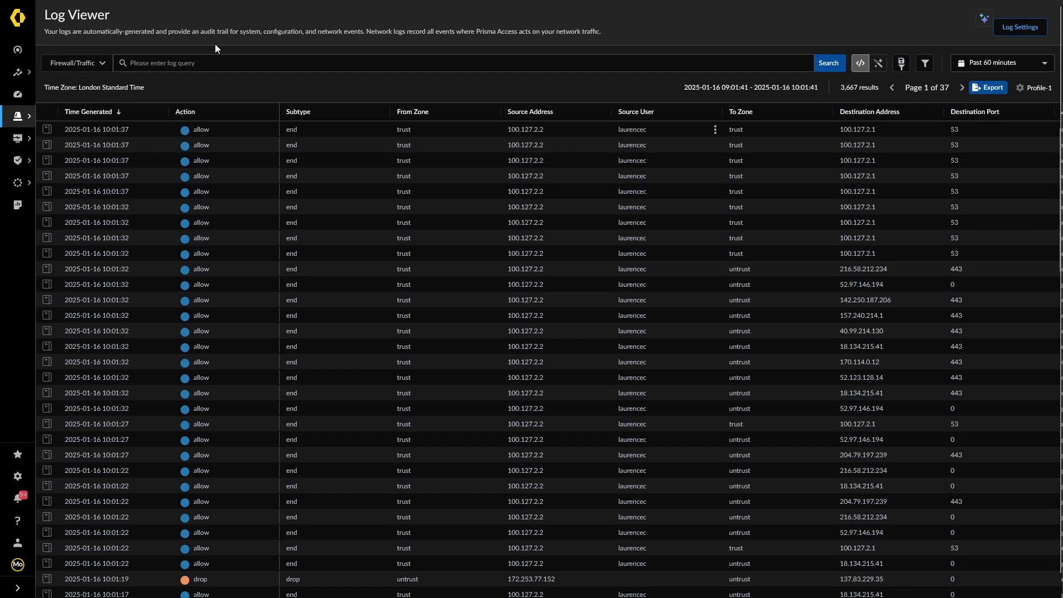
Build a traffic log query for Session End Reason = 'decrypt-error'.
click(199, 62)
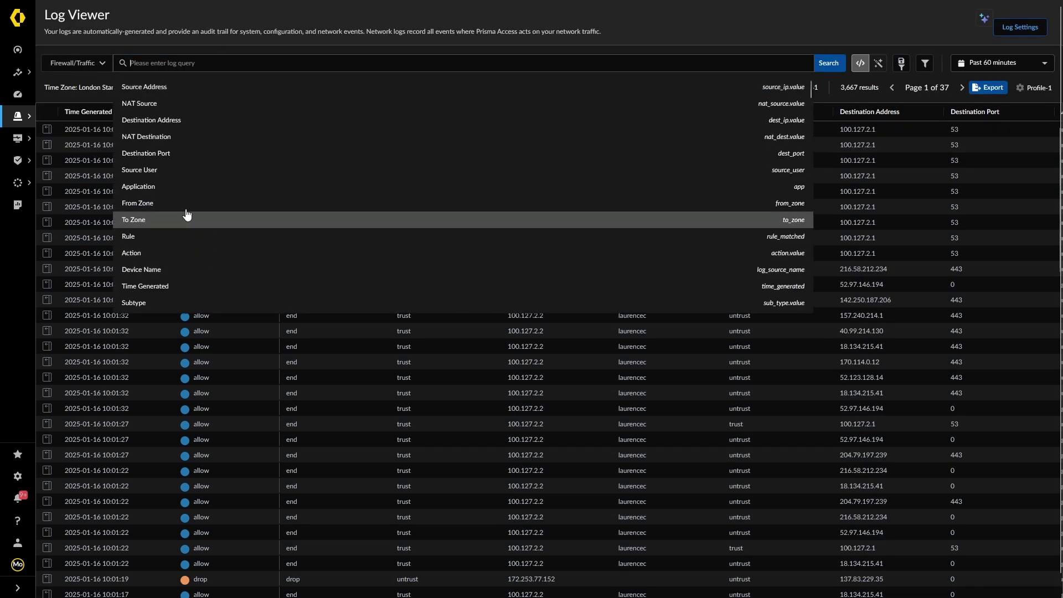
scroll(186, 214, down, 2)
scroll(186, 188, down, 2)
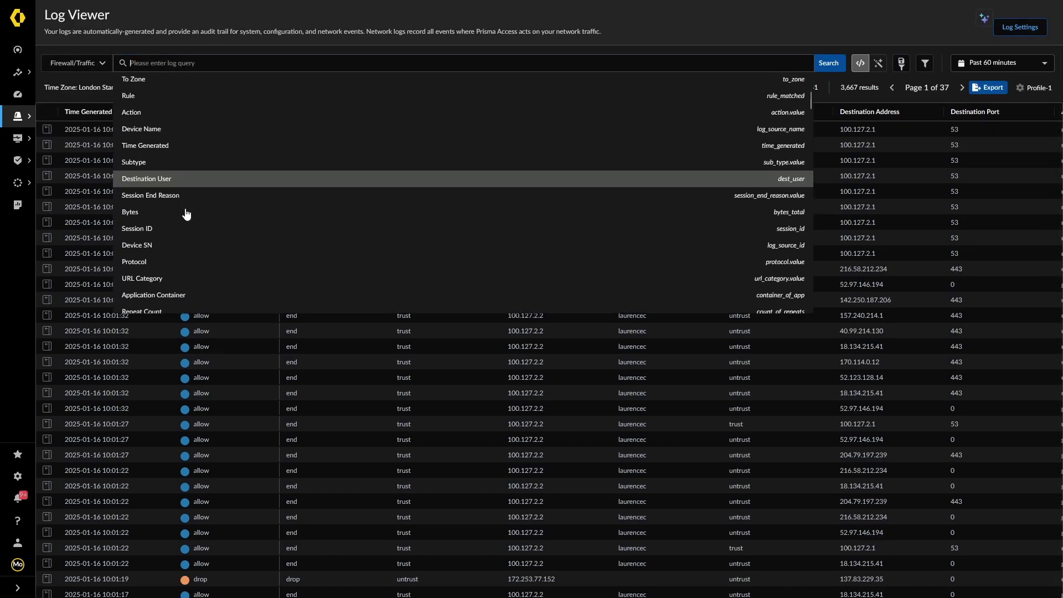
click(167, 178)
click(133, 91)
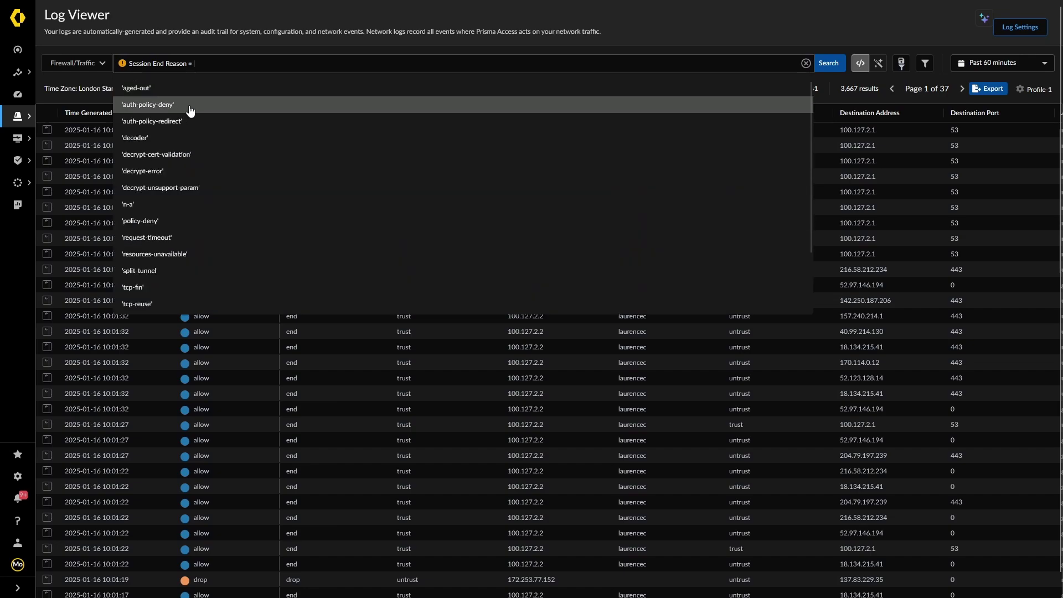
click(166, 173)
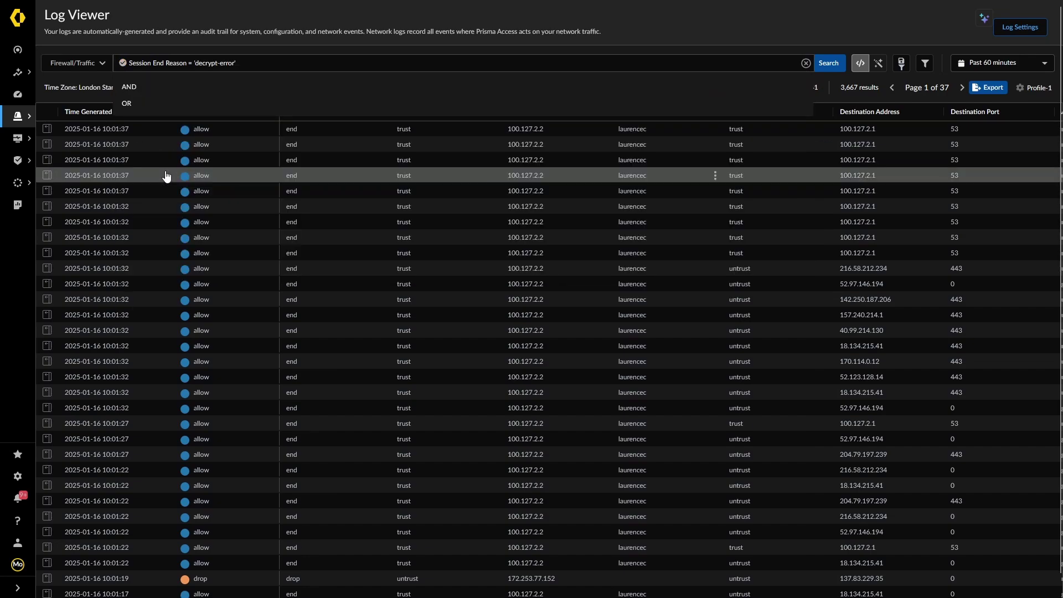
Change the query's session end reason to 'decrypt-cert-validation', run the search, and examine the matching sessions.
click(197, 65)
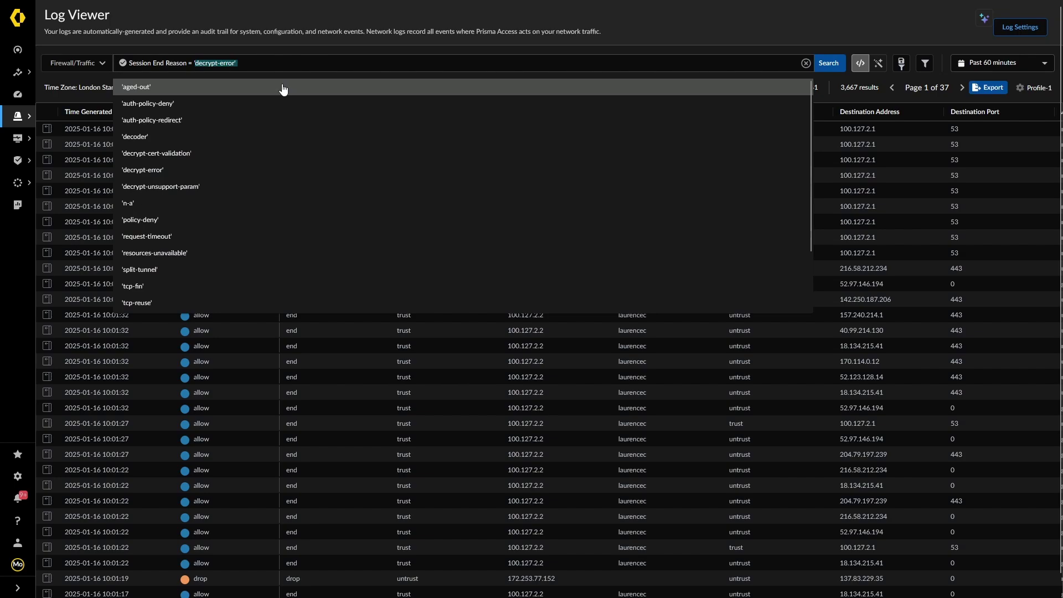
text(')
key(BackSpace)
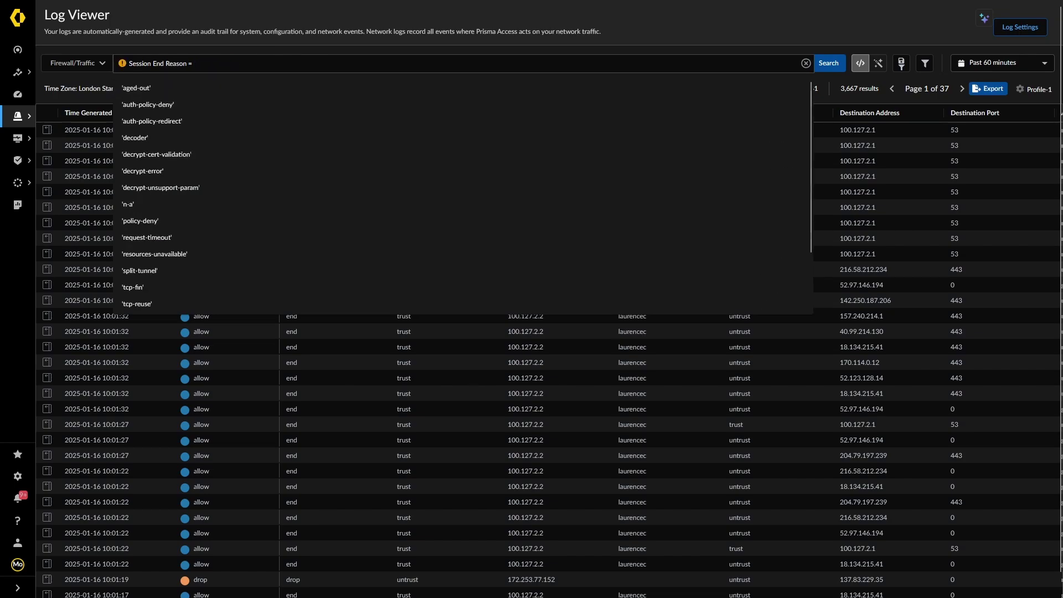
click(132, 160)
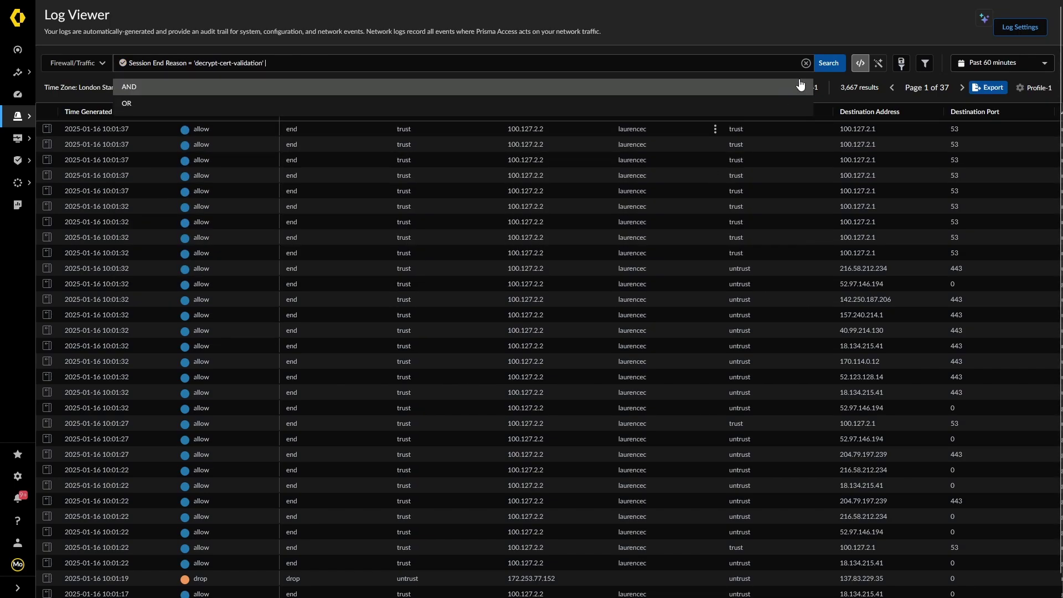
key(Return)
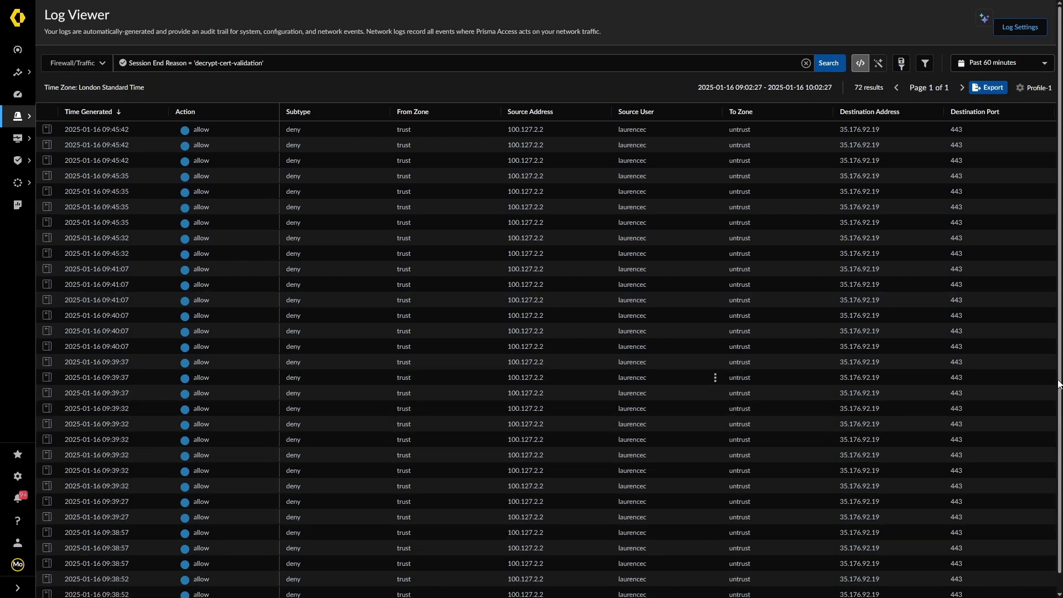
scroll(169, 145, down, 1)
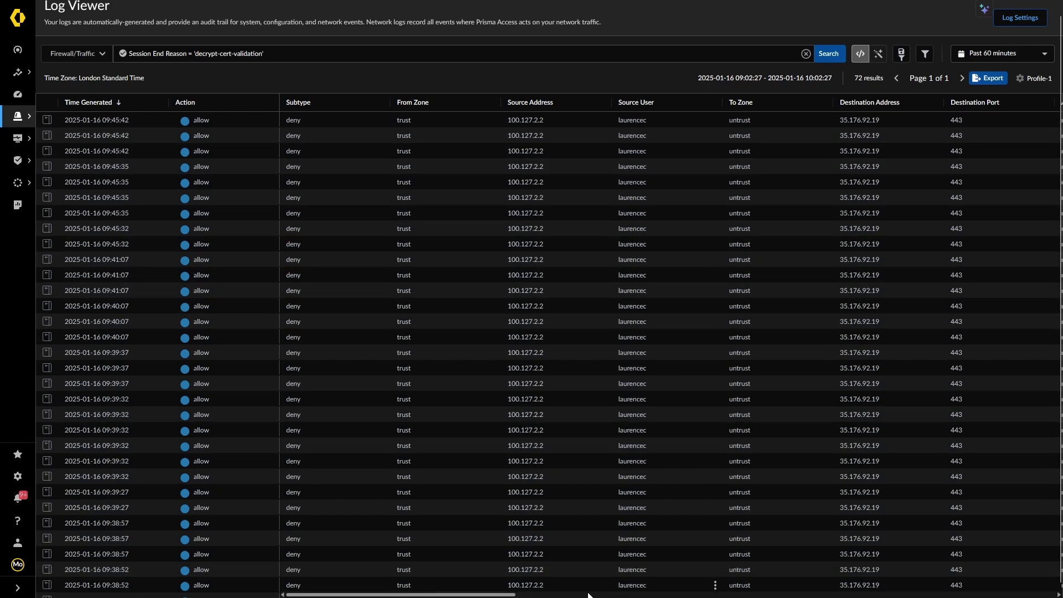
drag(507, 595, 323, 567)
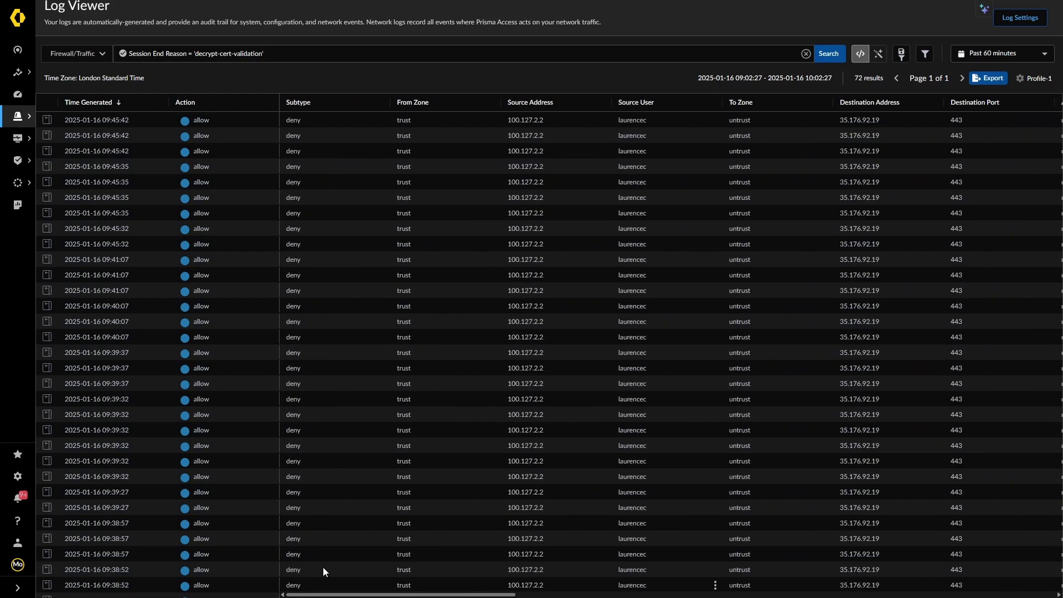
Replace the query with Destination Address = '35.176.92.19/32', taken from a matching log entry, run the search, and examine the sessions.
click(865, 129)
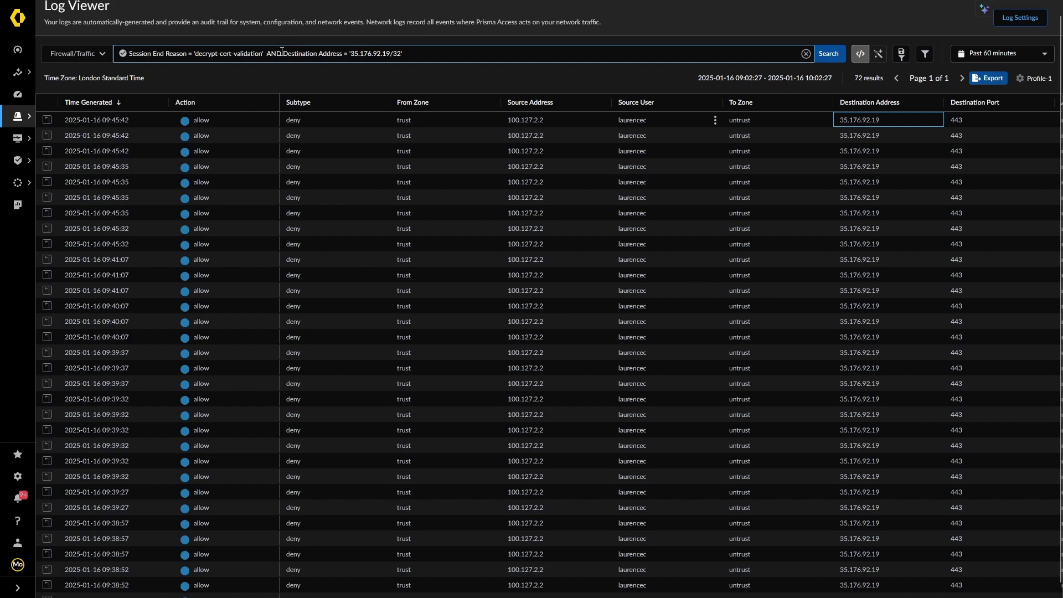
drag(283, 53, 233, 53)
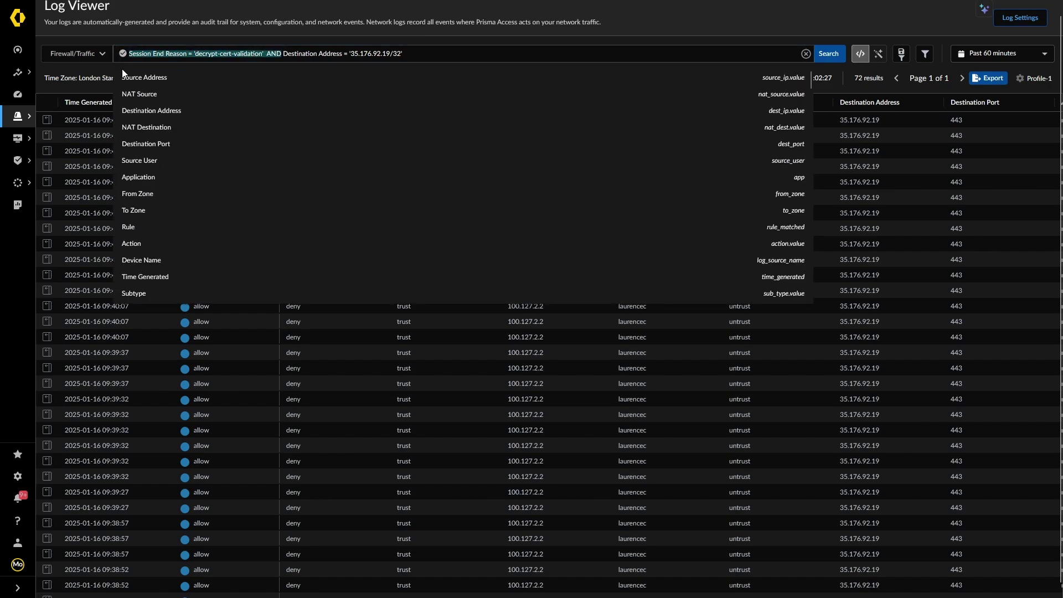
key(BackSpace)
key(BackSpace)
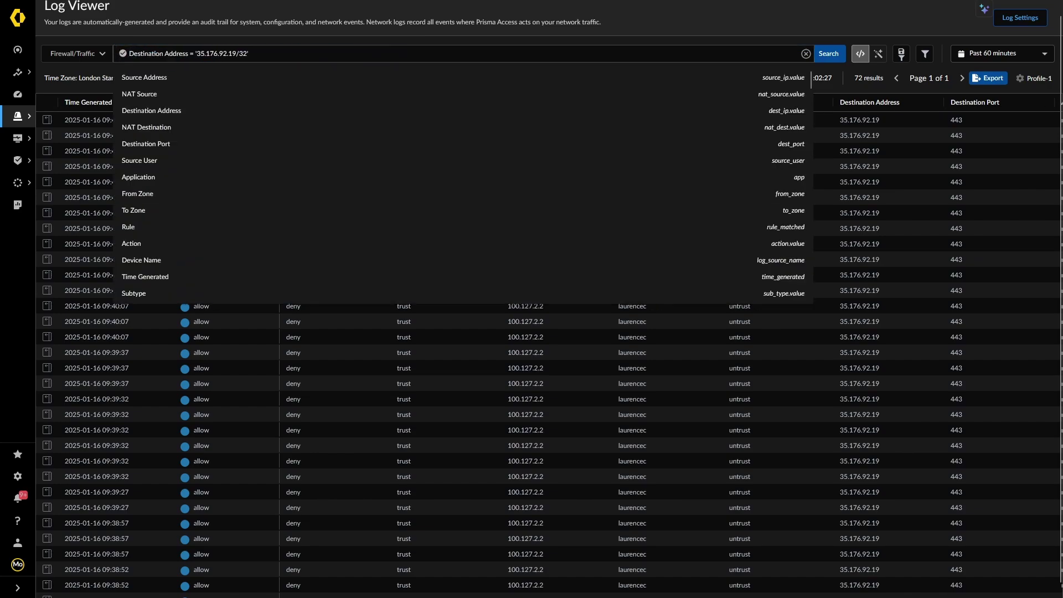
click(829, 53)
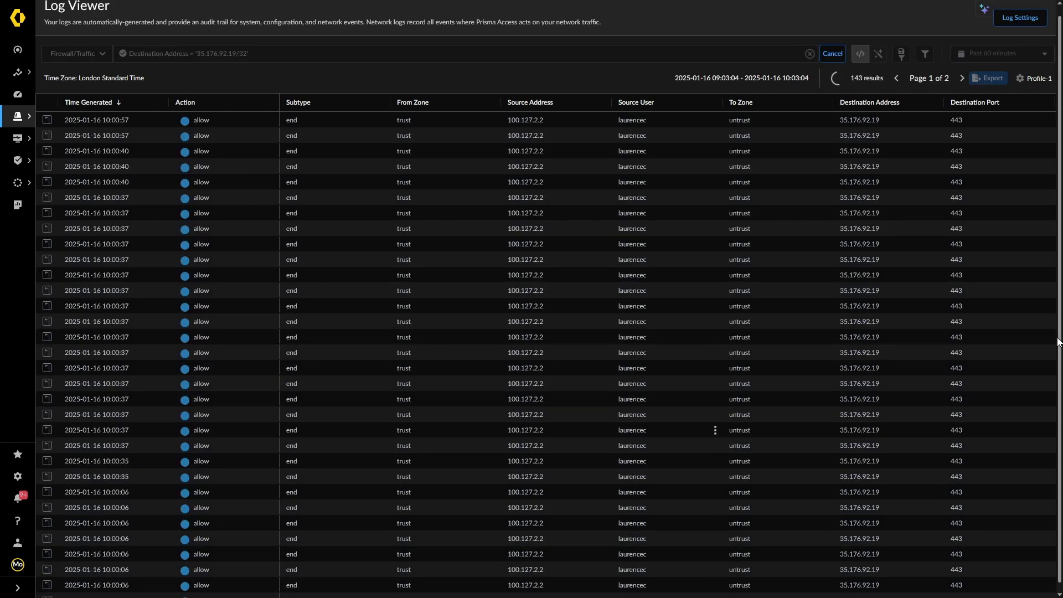
scroll(1060, 371, down, 1)
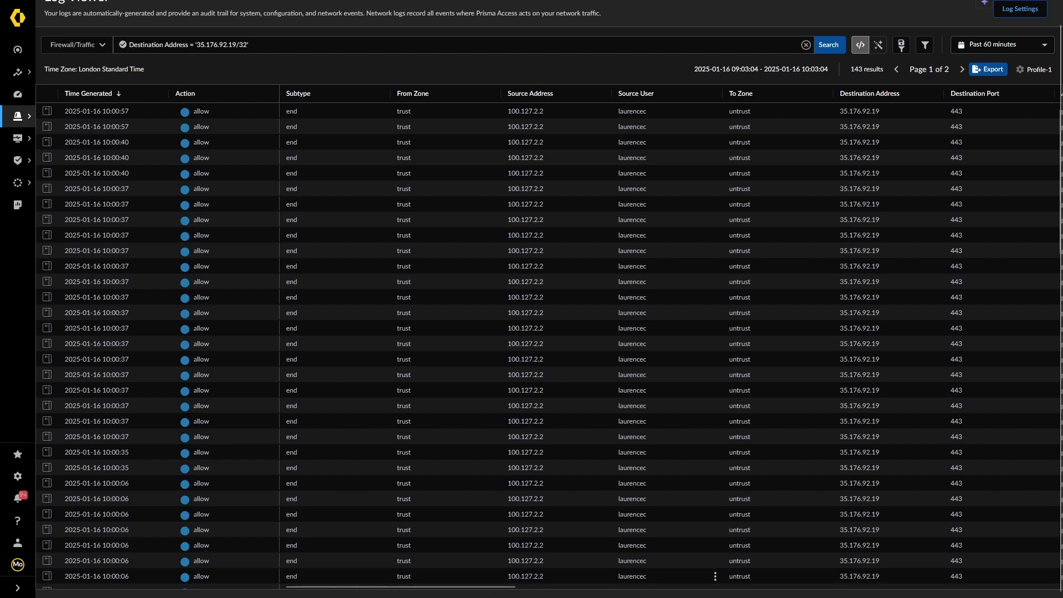
drag(490, 586, 463, 594)
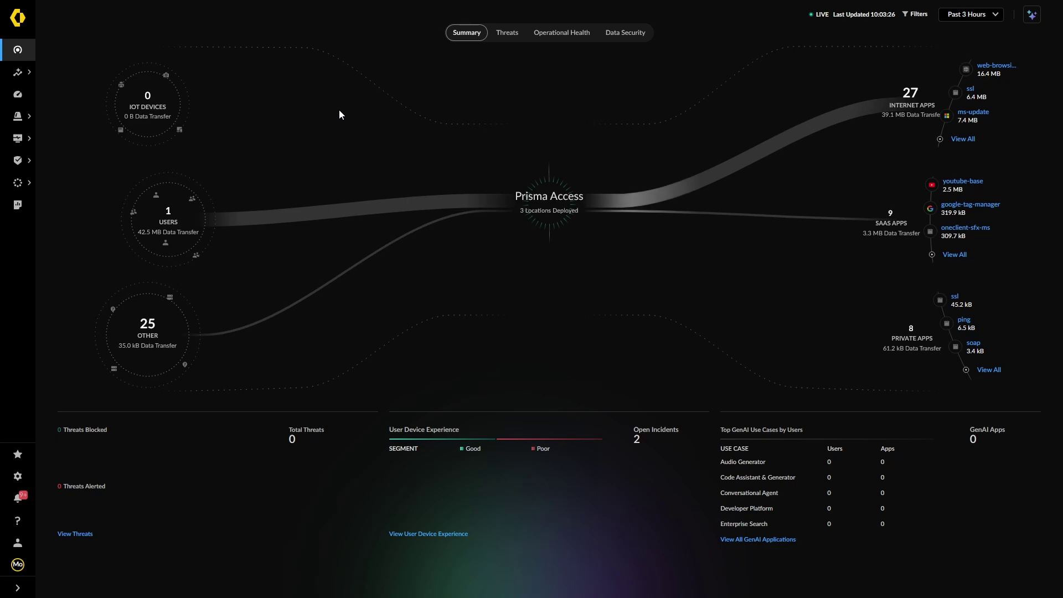
mouse_move(316, 207)
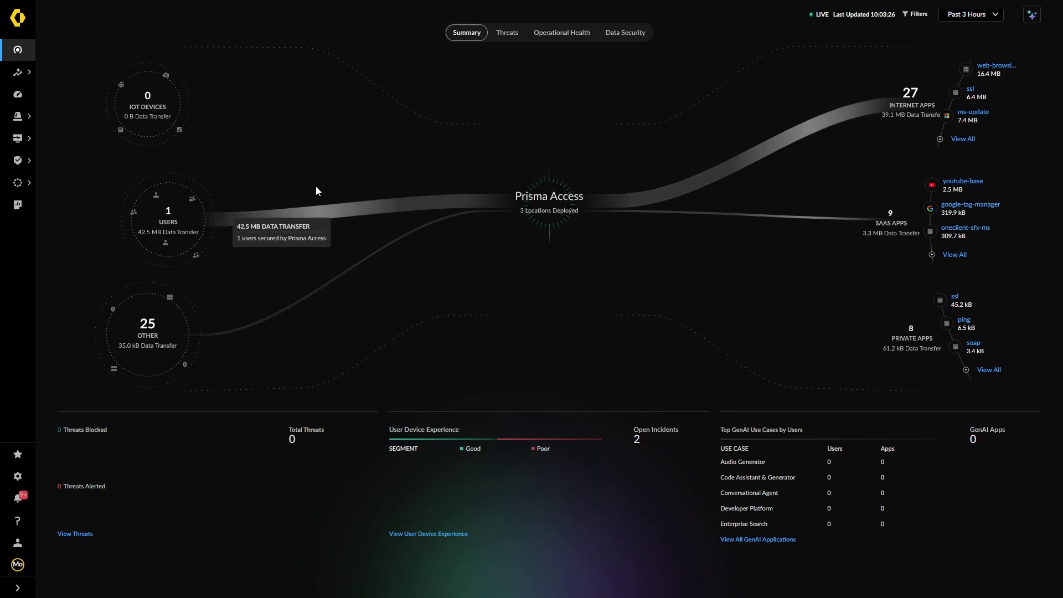